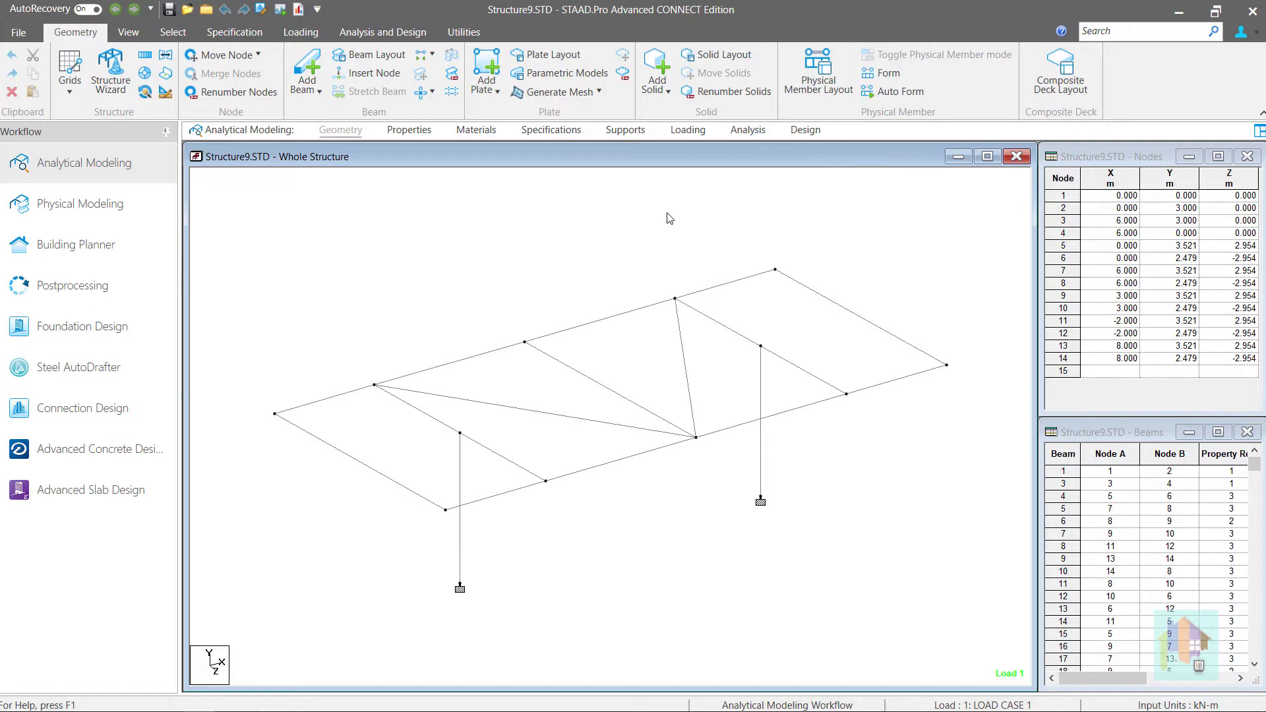
Step: Inspect the frame in a 3D rendered view from several angles, and close the rendering
right_click(669, 216)
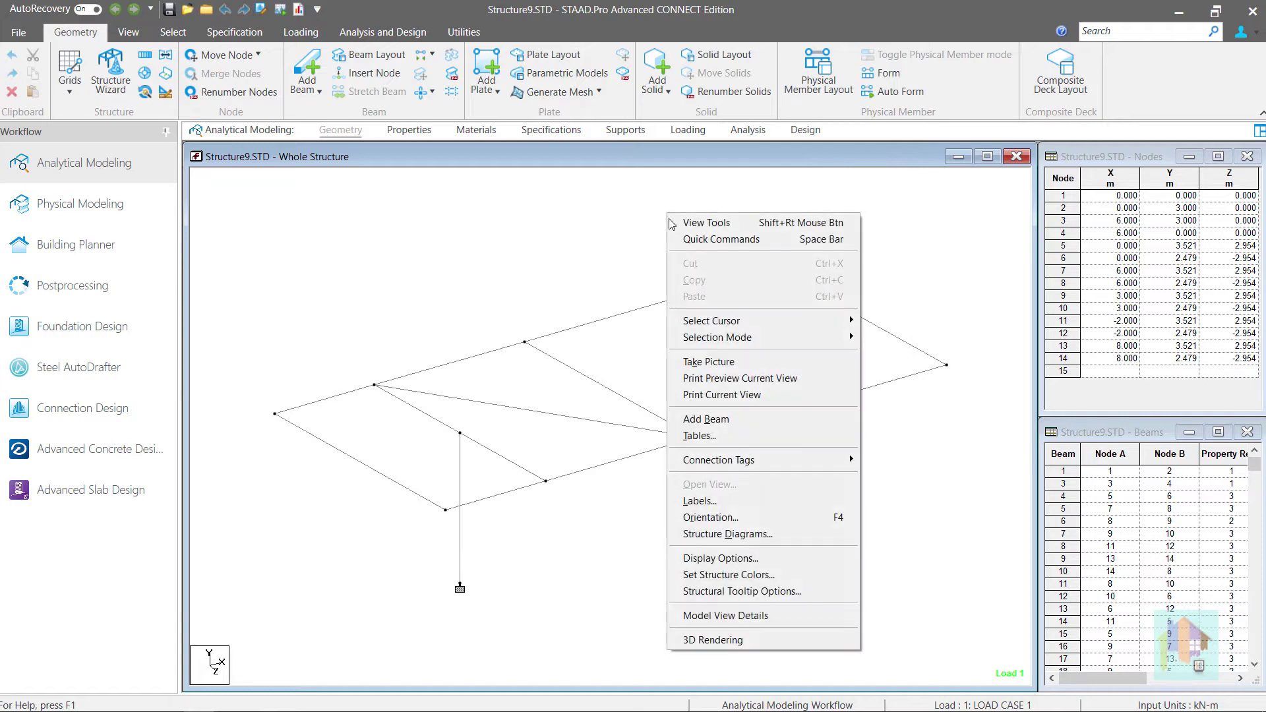
click(782, 637)
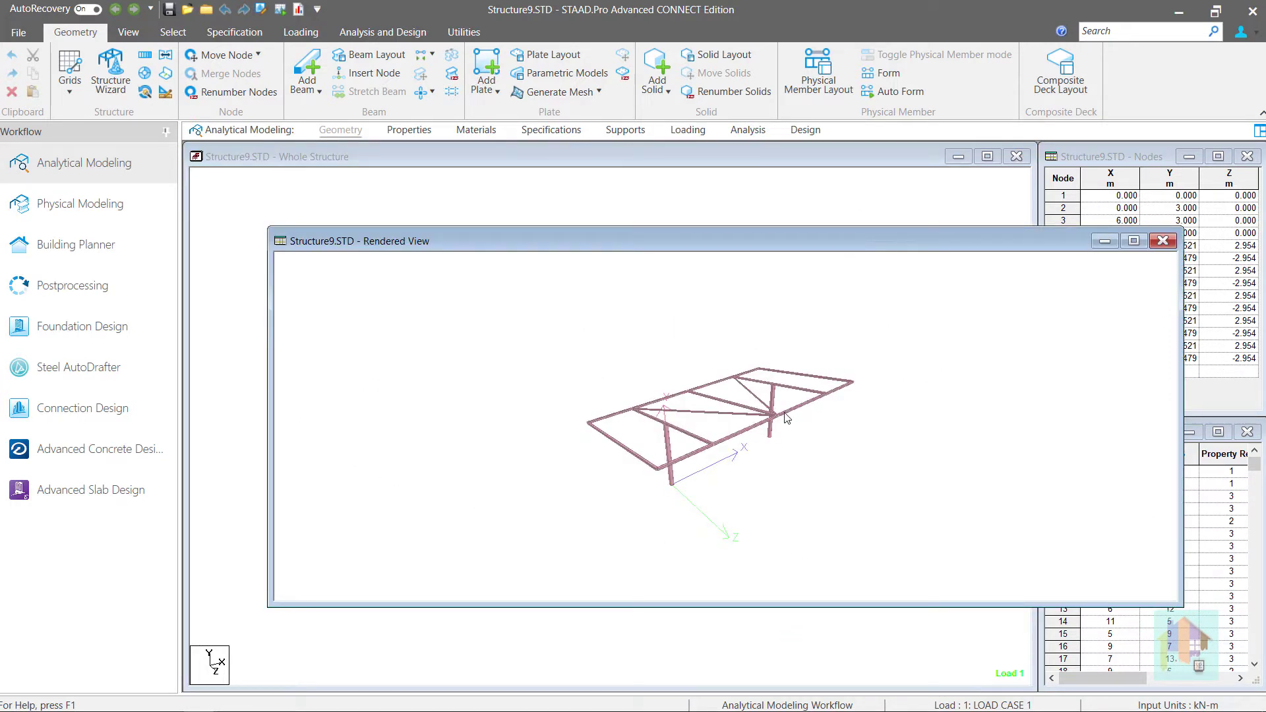
scroll(687, 460, up, 3)
scroll(687, 460, up, 7)
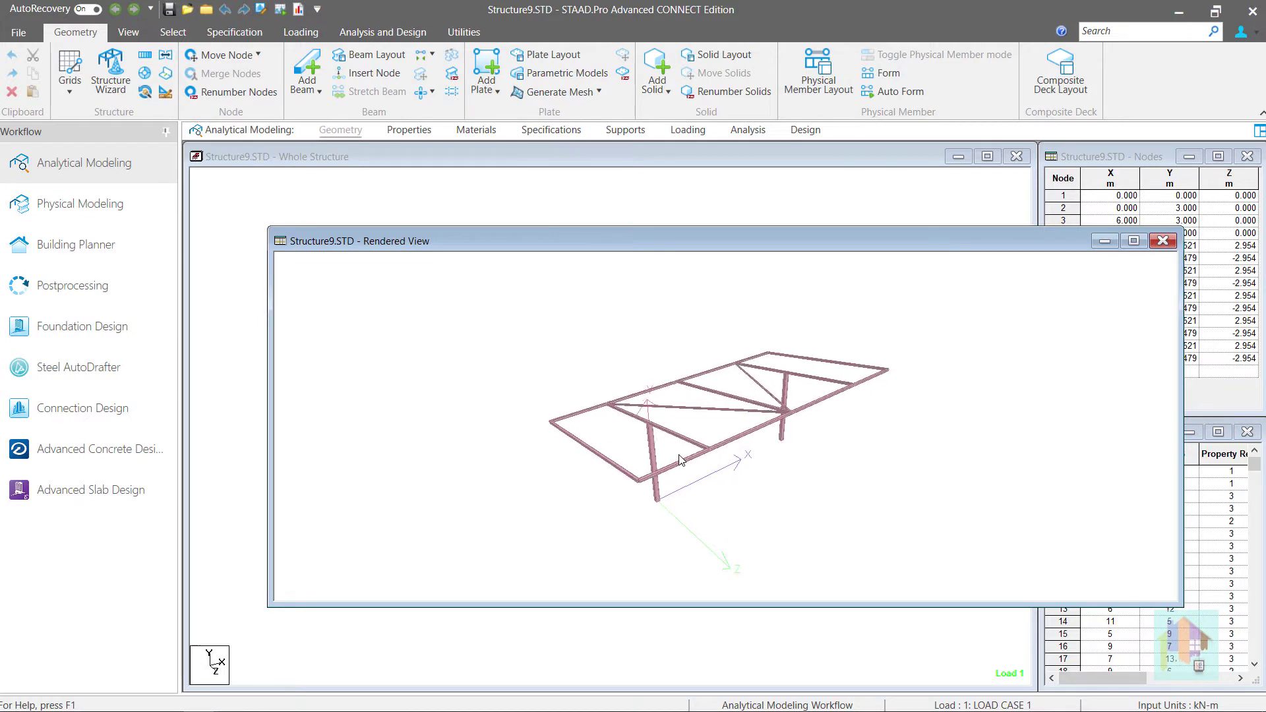
drag(647, 508, 1091, 477)
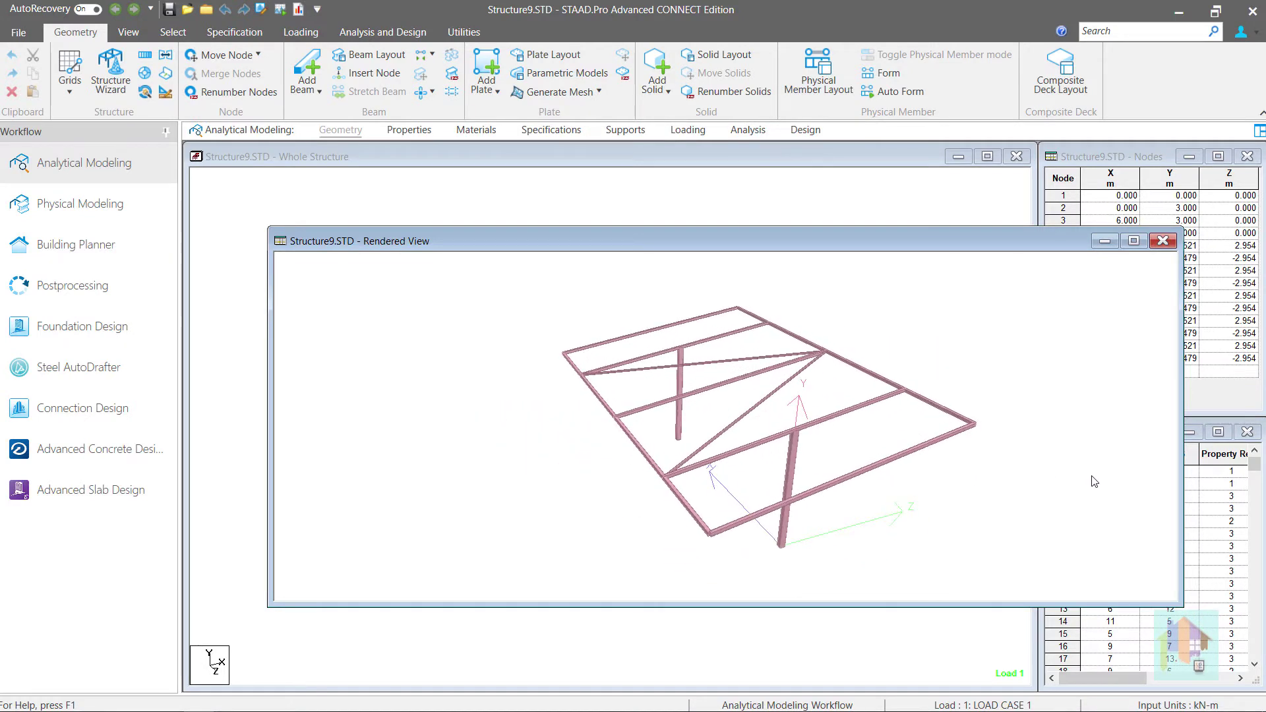
drag(884, 502, 585, 495)
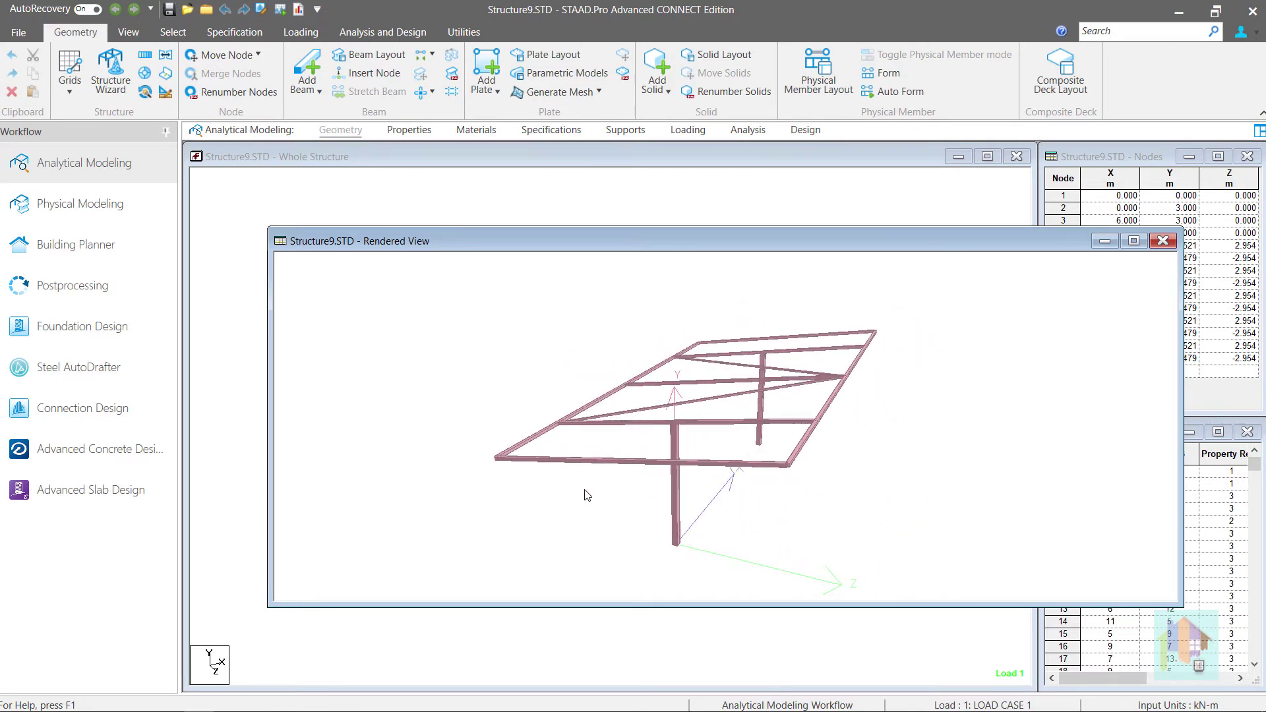
click(1163, 241)
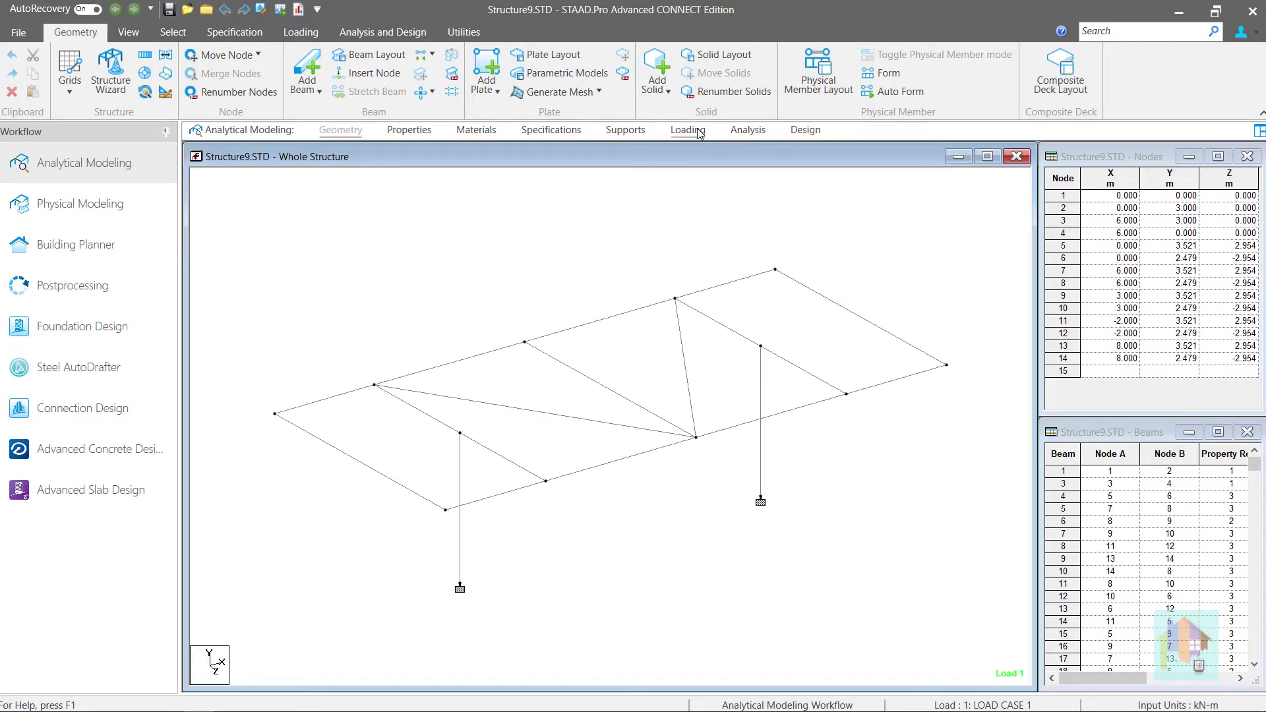
Step: Review the self-weight, inclined floor load and wind load defined in load cases 1, 2 and 3
click(688, 130)
click(1020, 196)
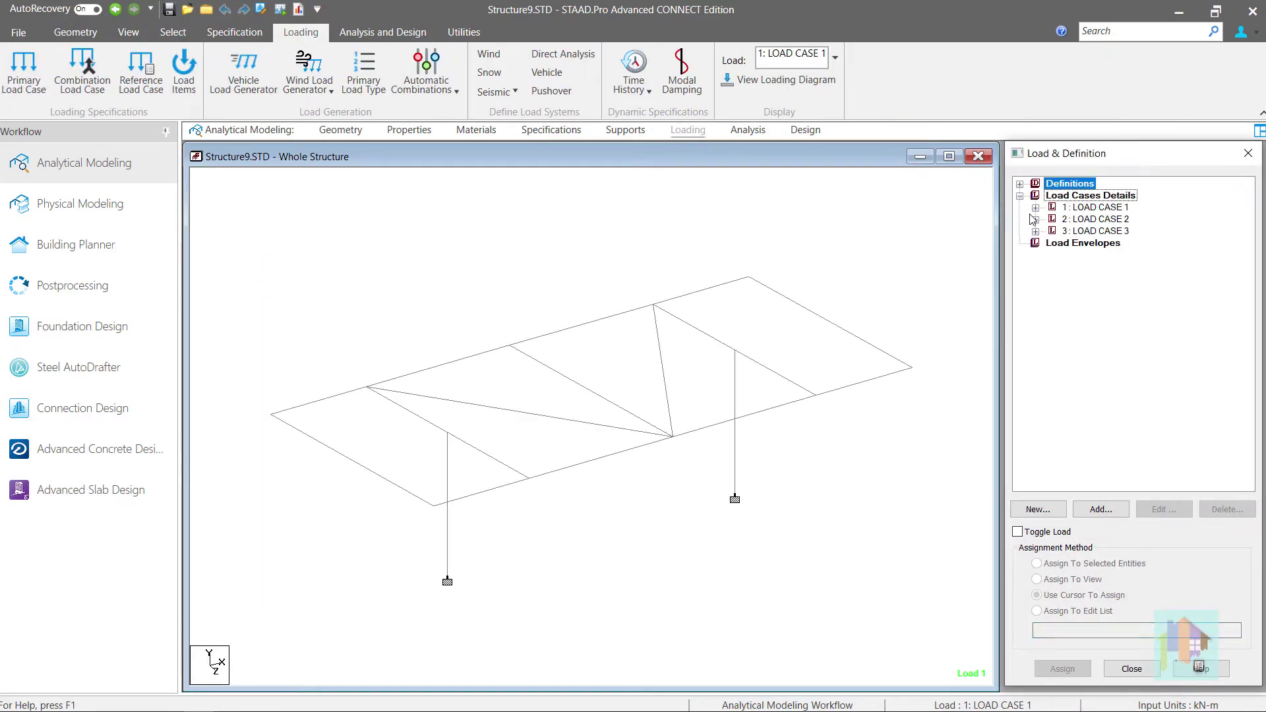
click(1035, 207)
click(1081, 218)
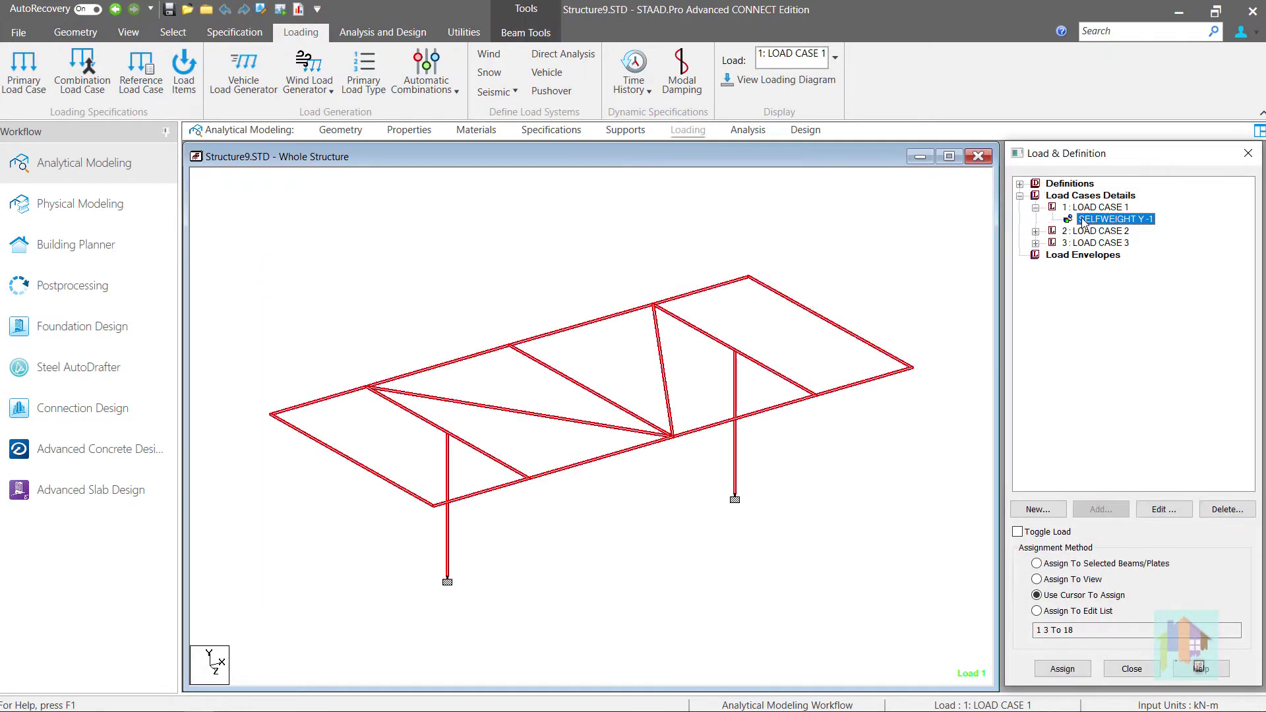
click(1036, 232)
click(1105, 244)
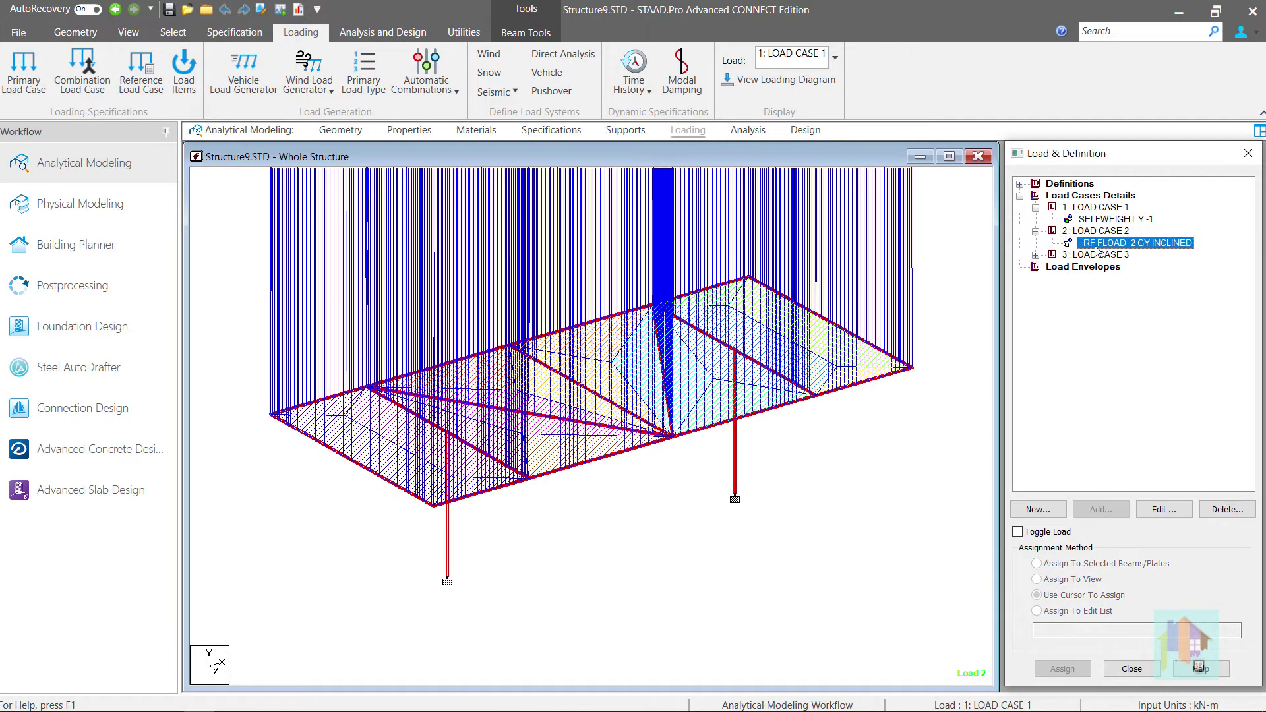
click(976, 397)
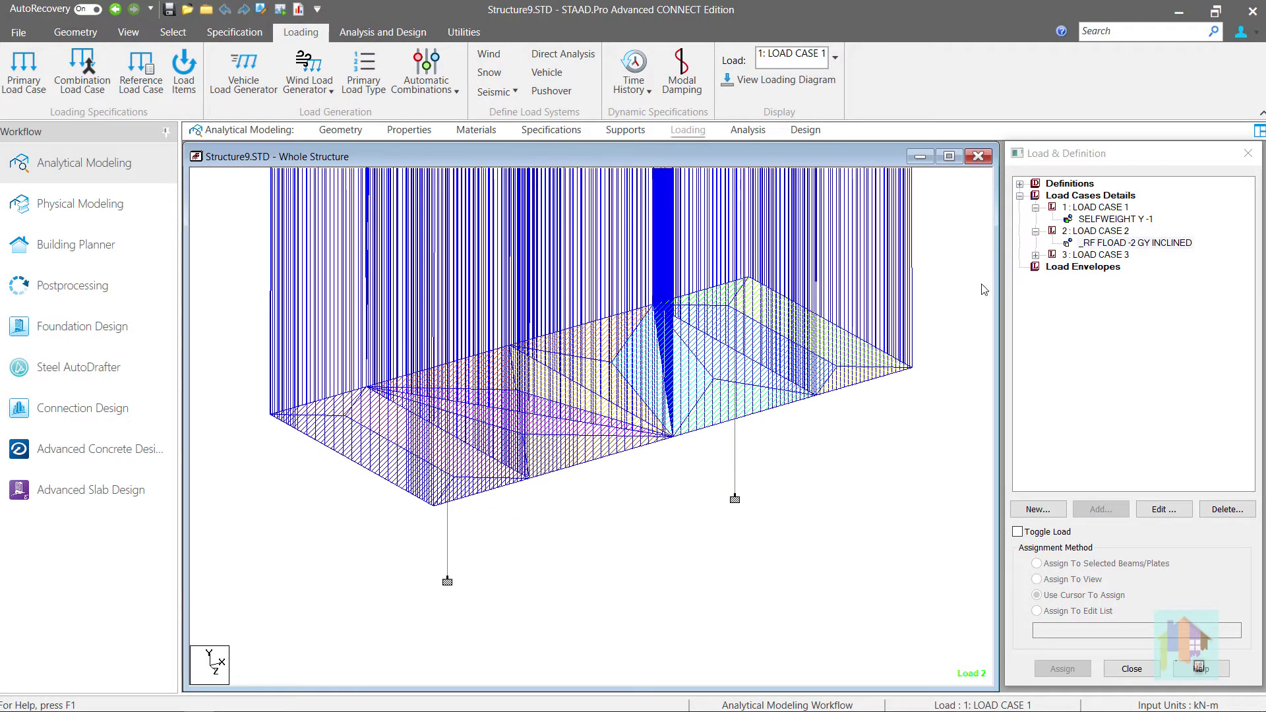
click(1036, 255)
click(1095, 266)
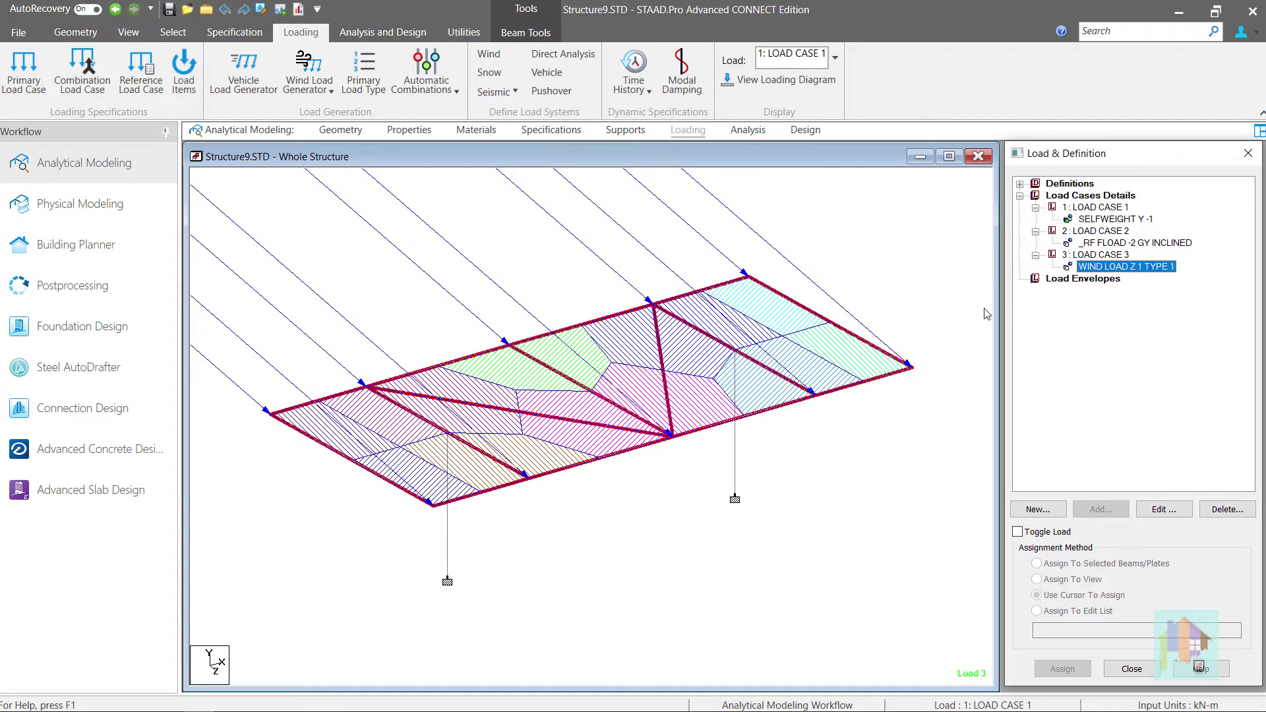
click(985, 314)
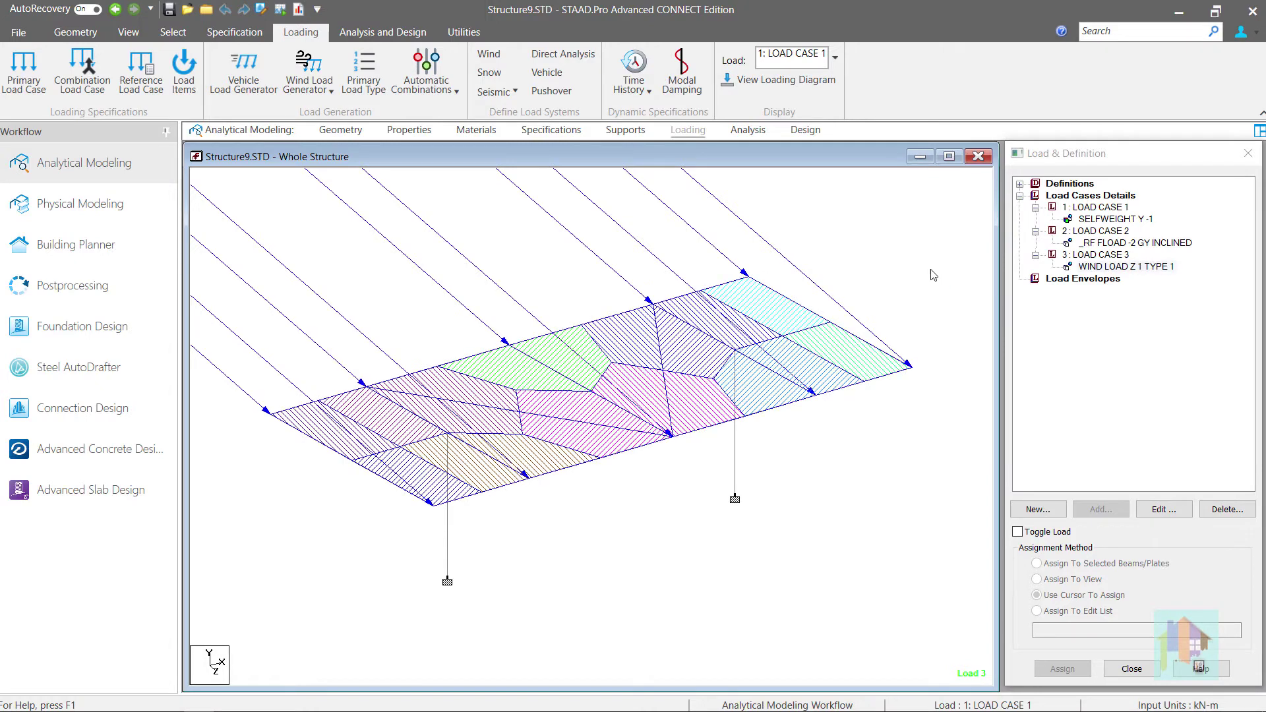
Step: Examine only the warnings in the analysis output, including the disjointed structure and joint 6 FX and MZ instability entries, and close the viewer
click(300, 8)
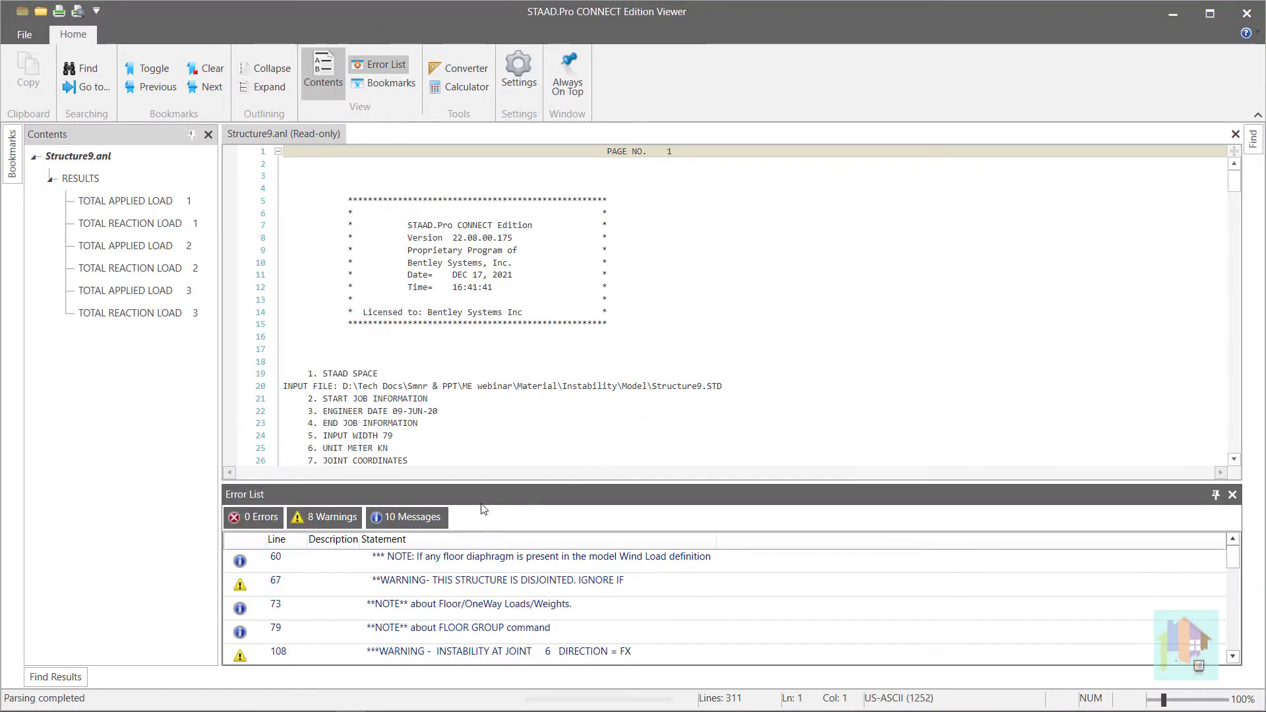
click(431, 519)
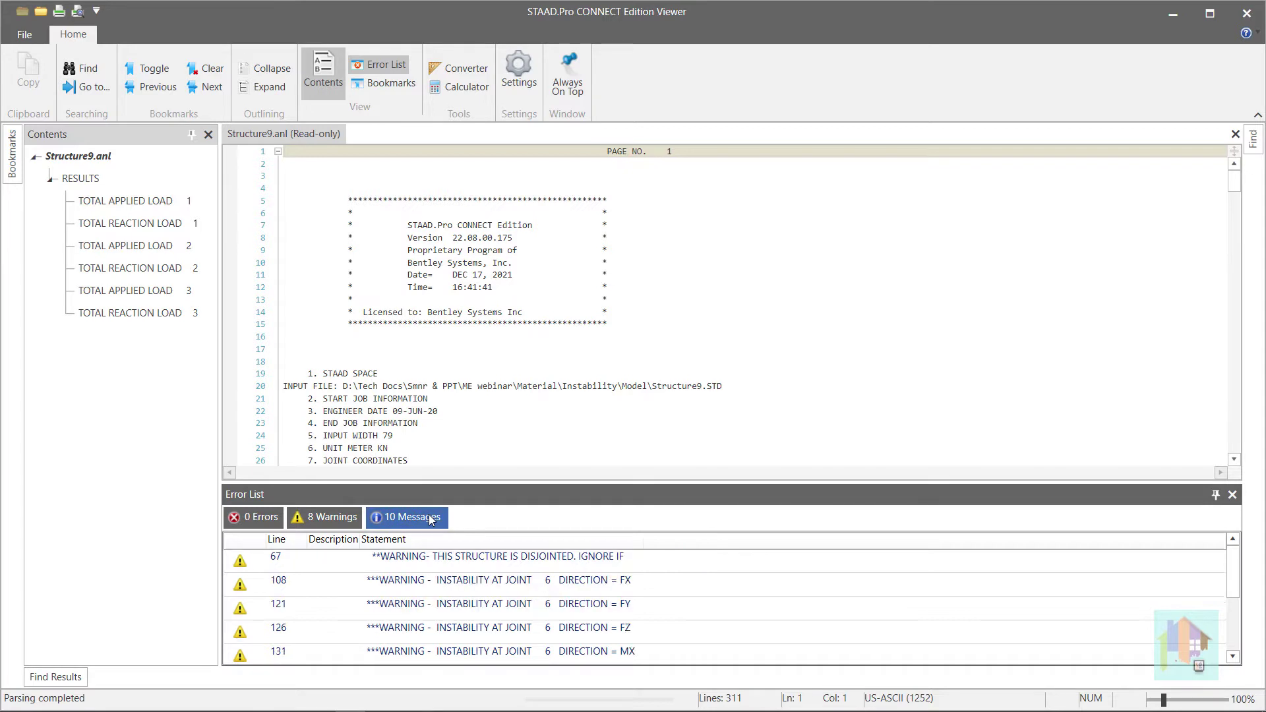
double_click(542, 561)
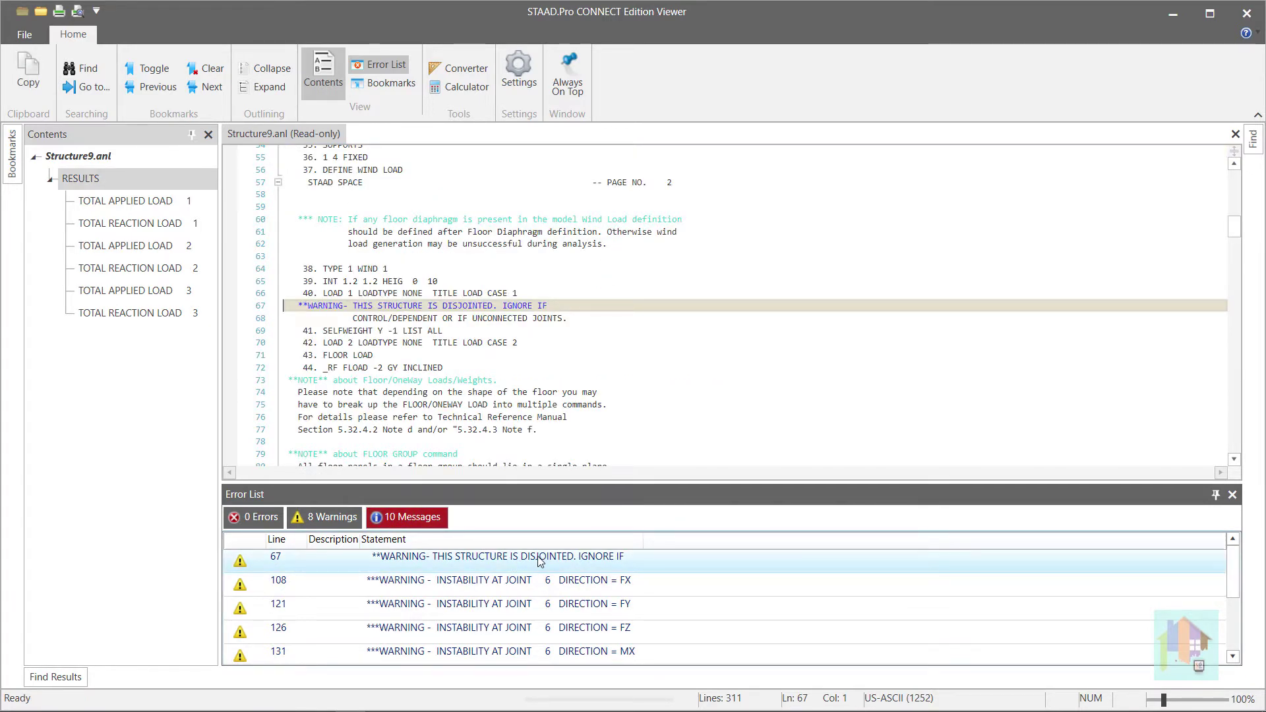
double_click(577, 587)
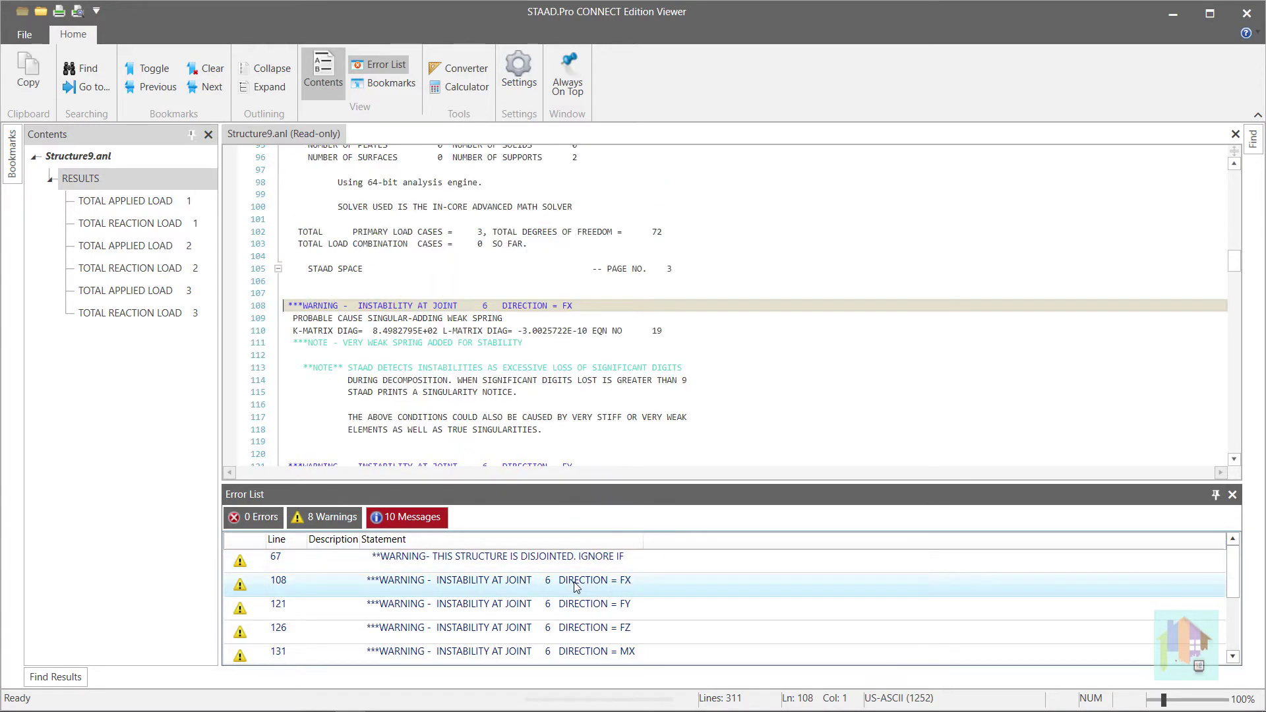
scroll(835, 349, down, 3)
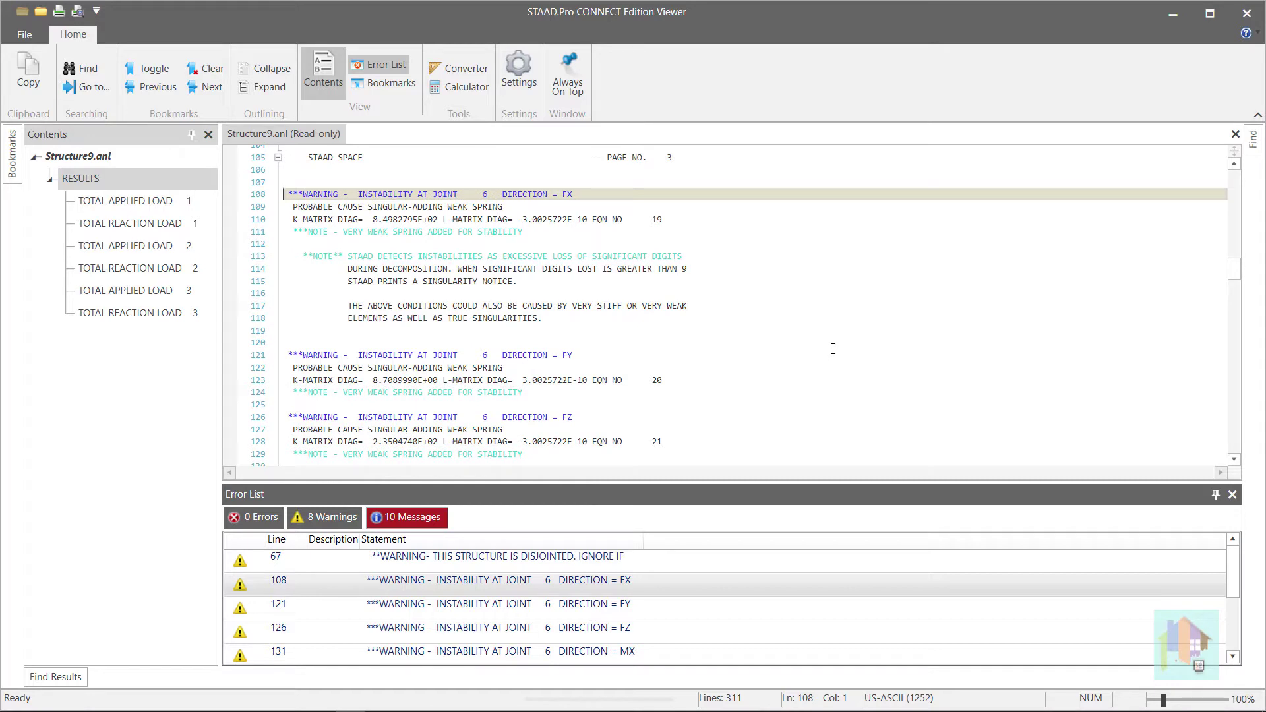
scroll(745, 614, down, 2)
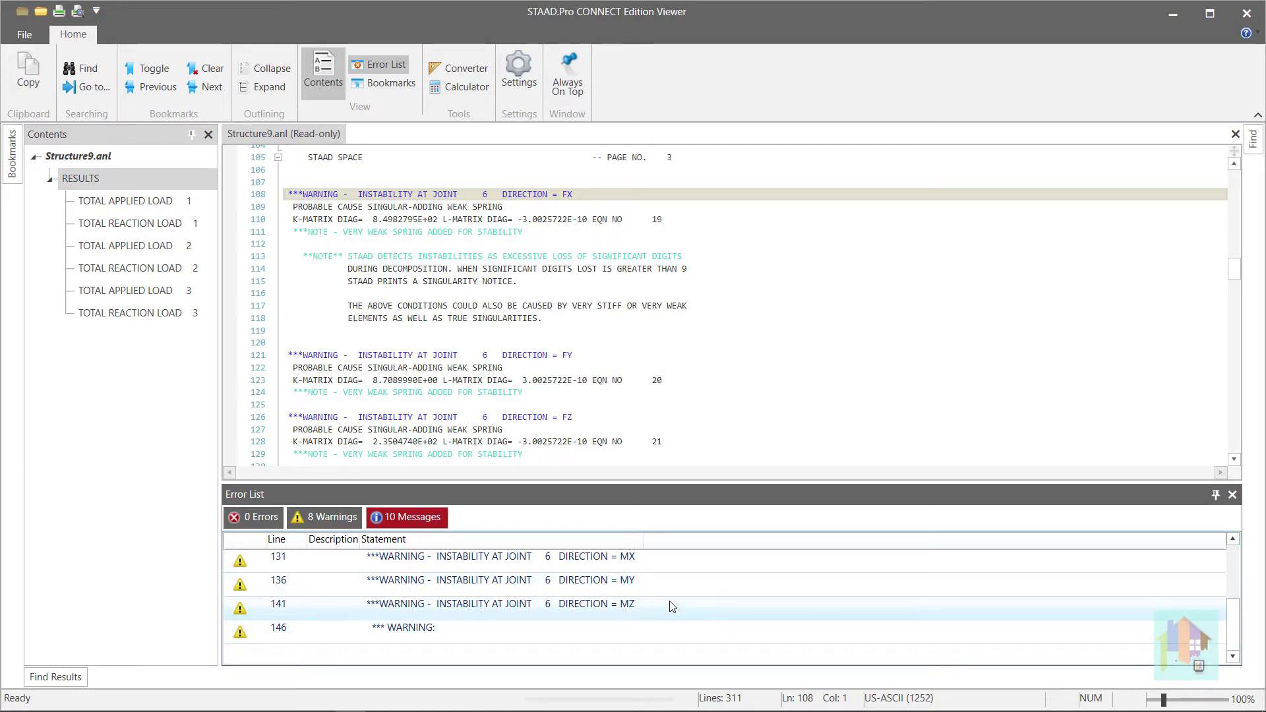
double_click(721, 604)
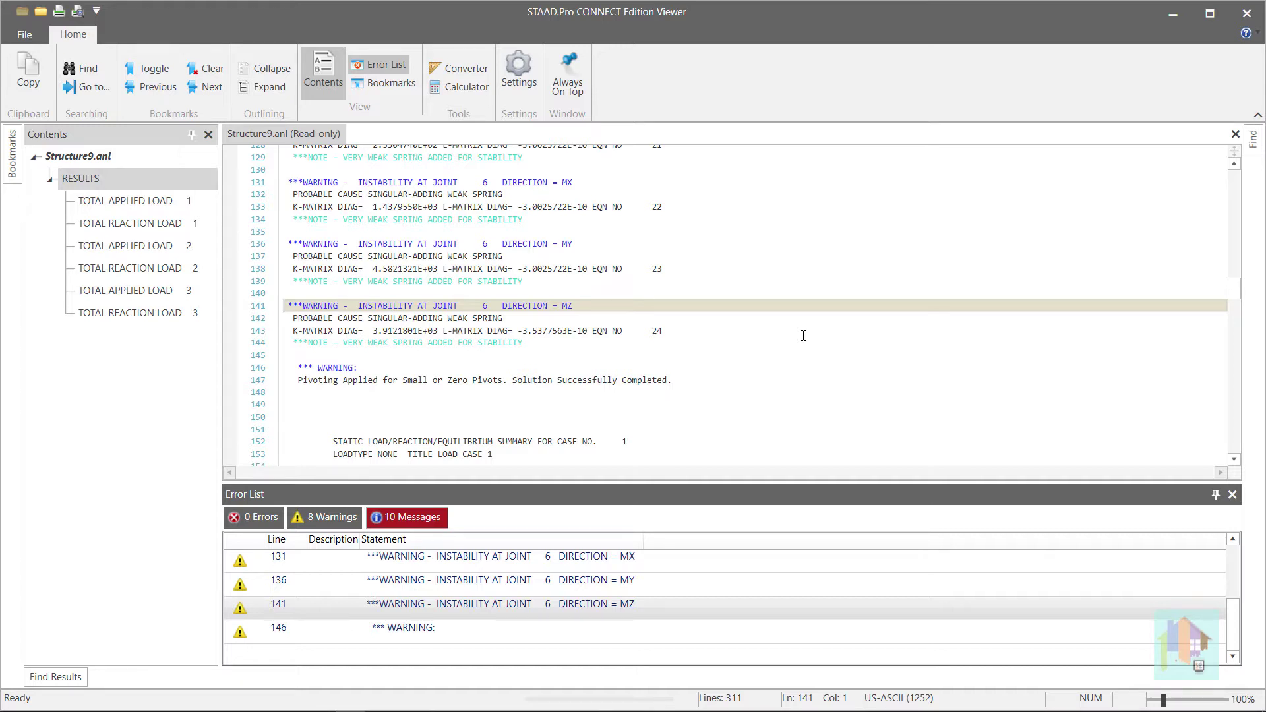
click(1247, 13)
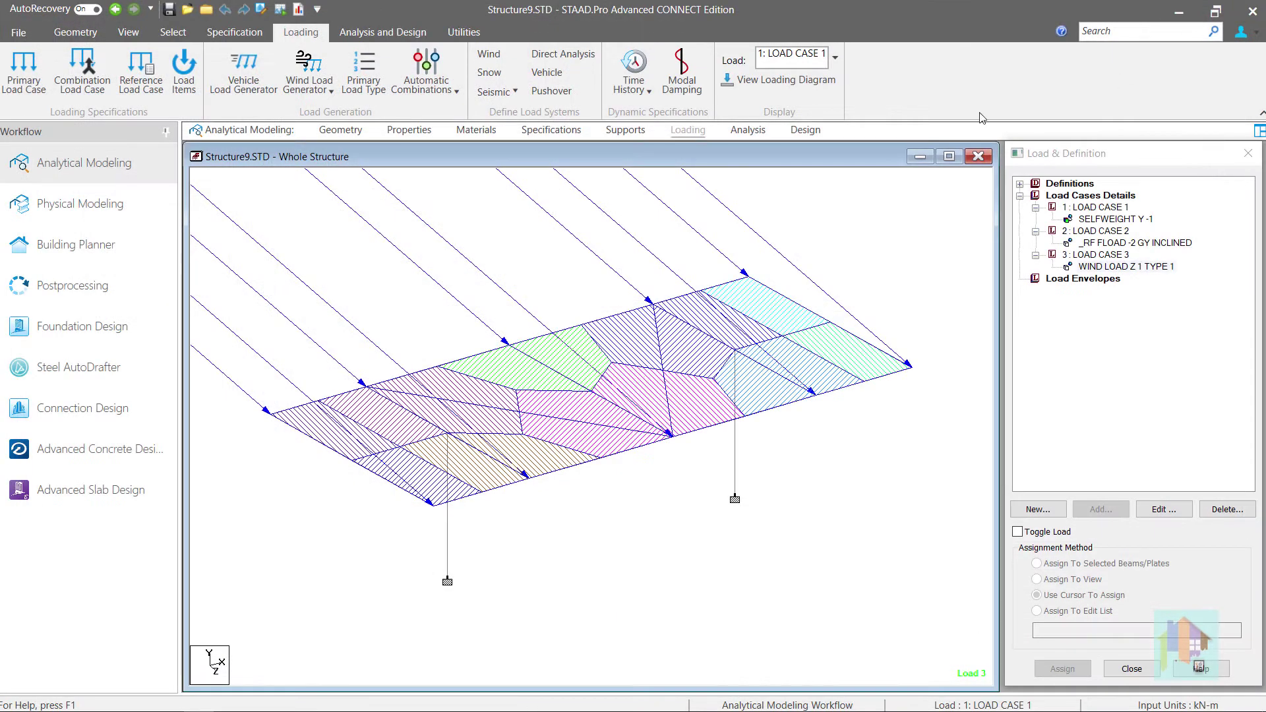
Step: Load the postprocessing results for load cases 1 to 3 and examine the node displacements in a widened table
click(113, 287)
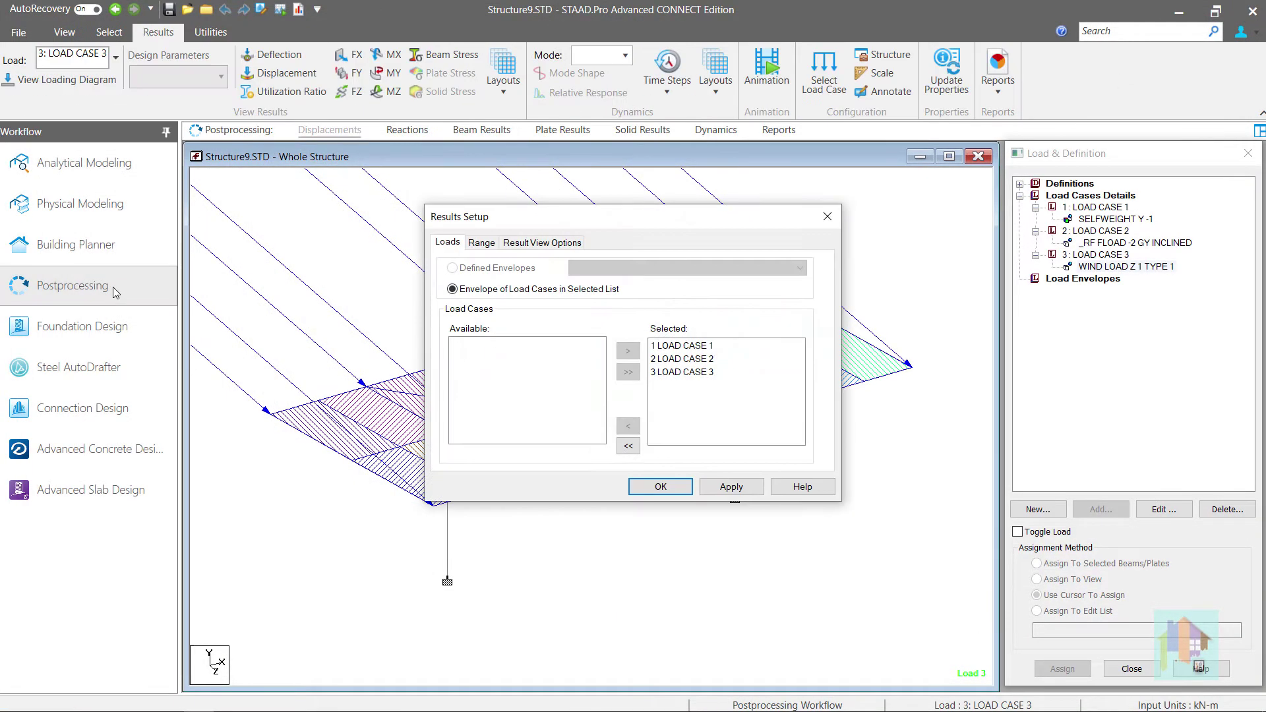
click(650, 489)
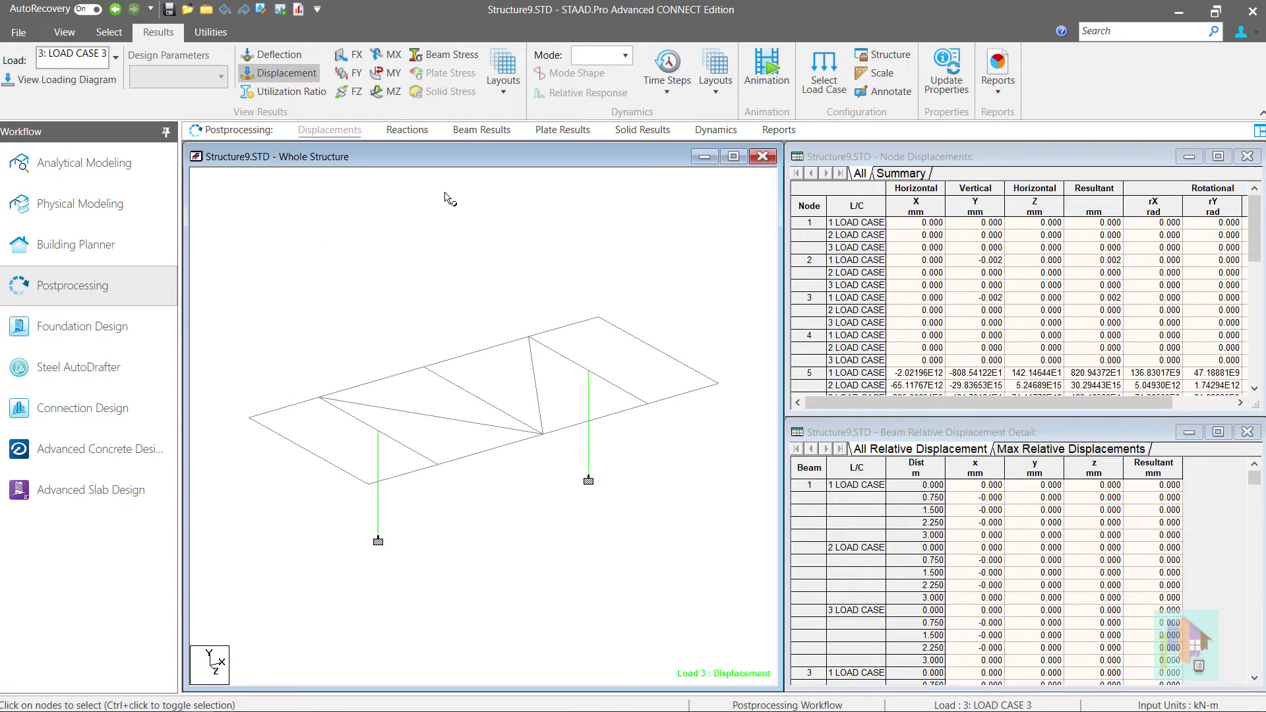
scroll(842, 328, down, 1)
scroll(839, 328, down, 1)
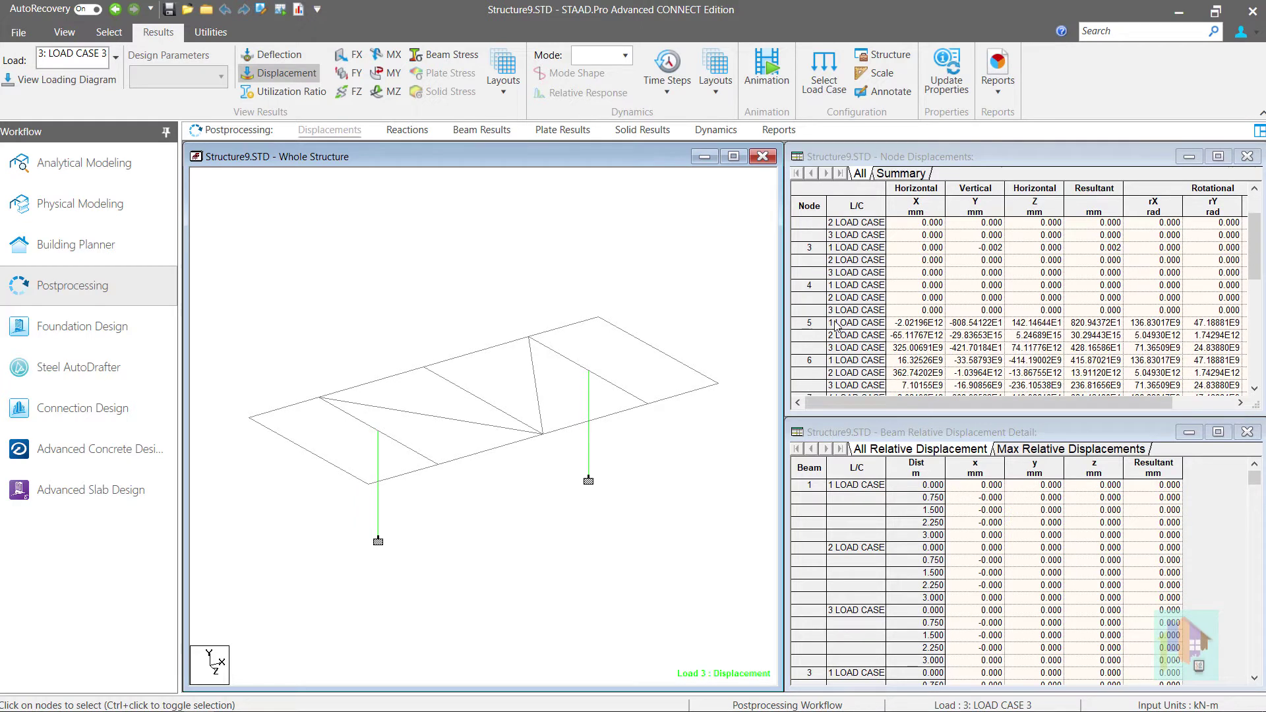
scroll(836, 325, down, 1)
scroll(835, 326, down, 1)
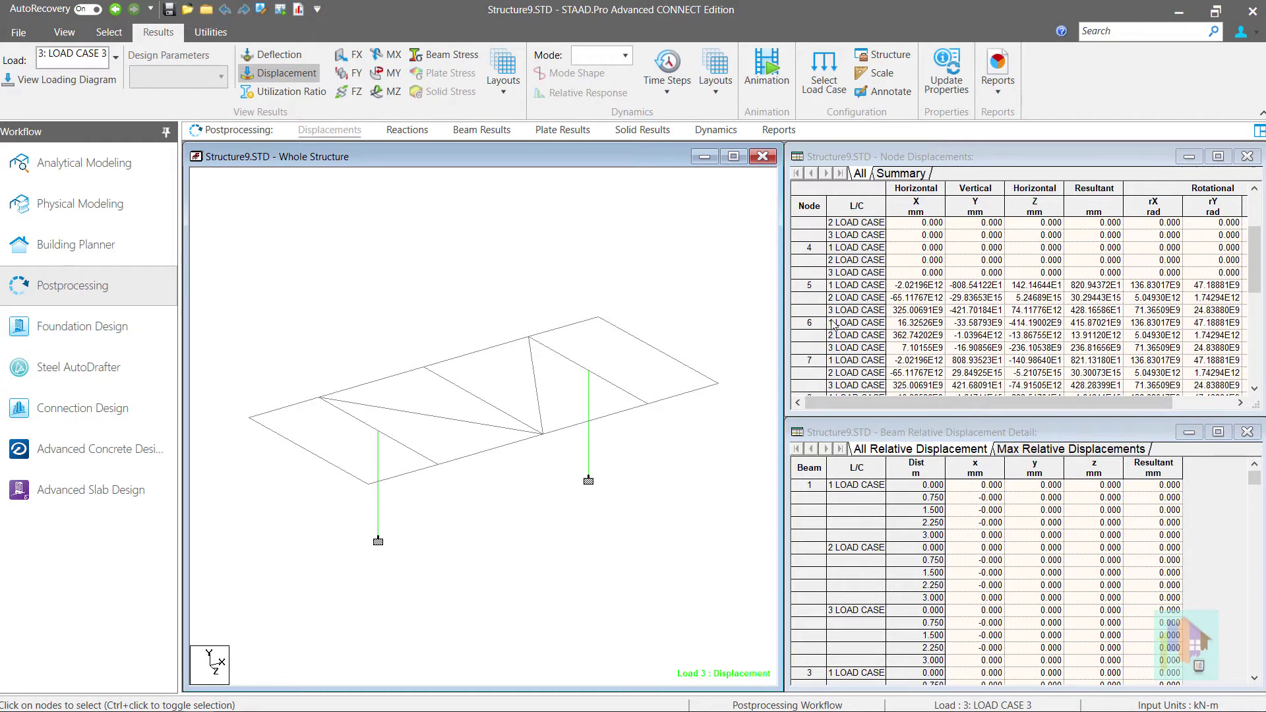
scroll(833, 325, down, 1)
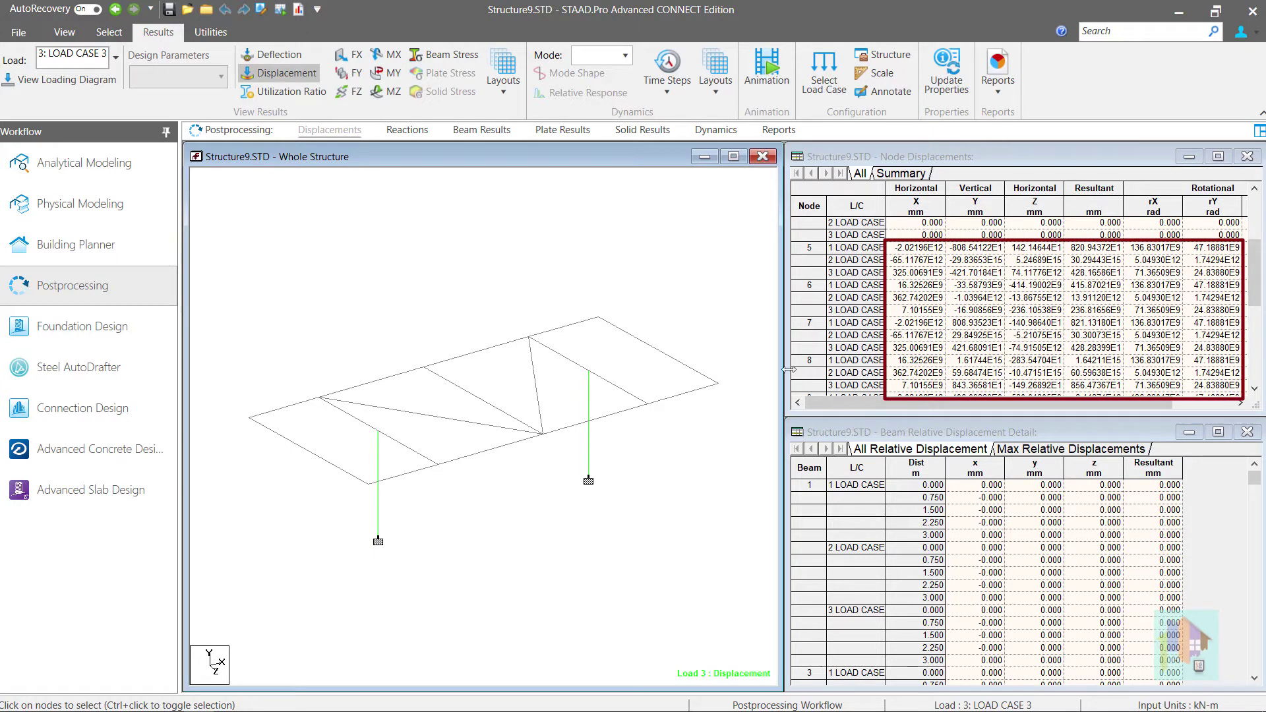
drag(784, 368, 737, 357)
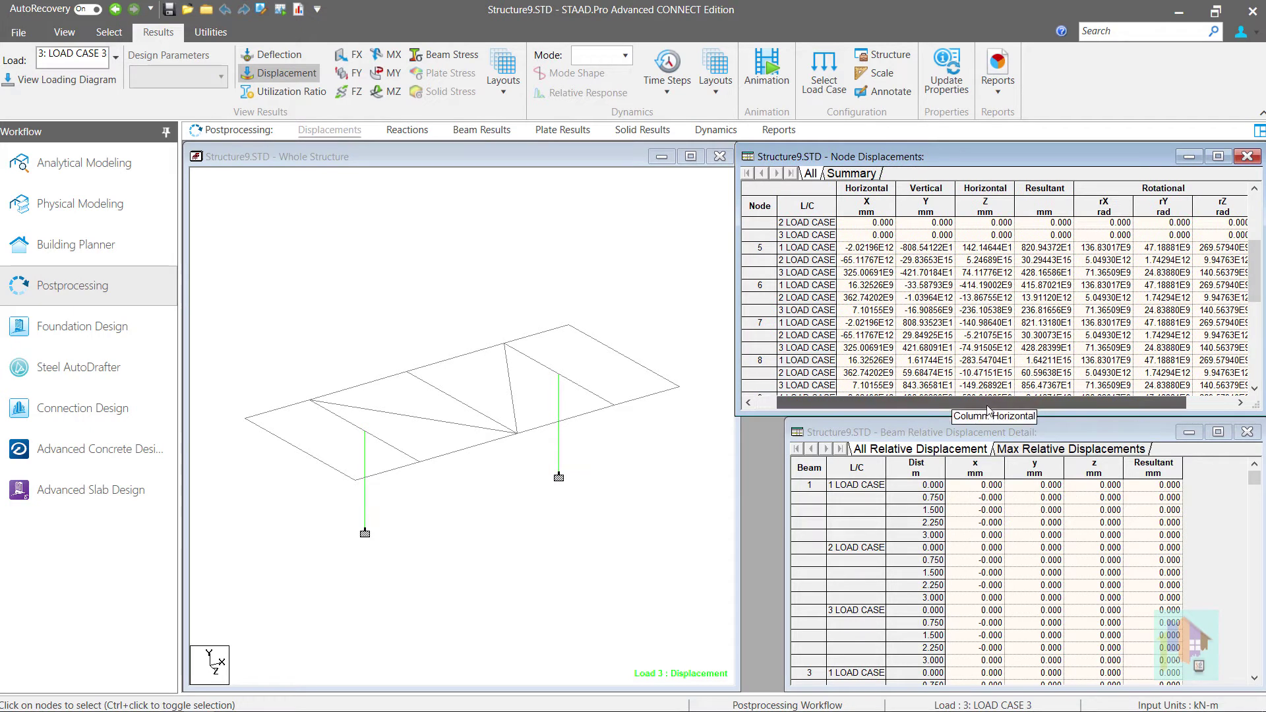
scroll(972, 347, down, 1)
scroll(972, 347, down, 1)
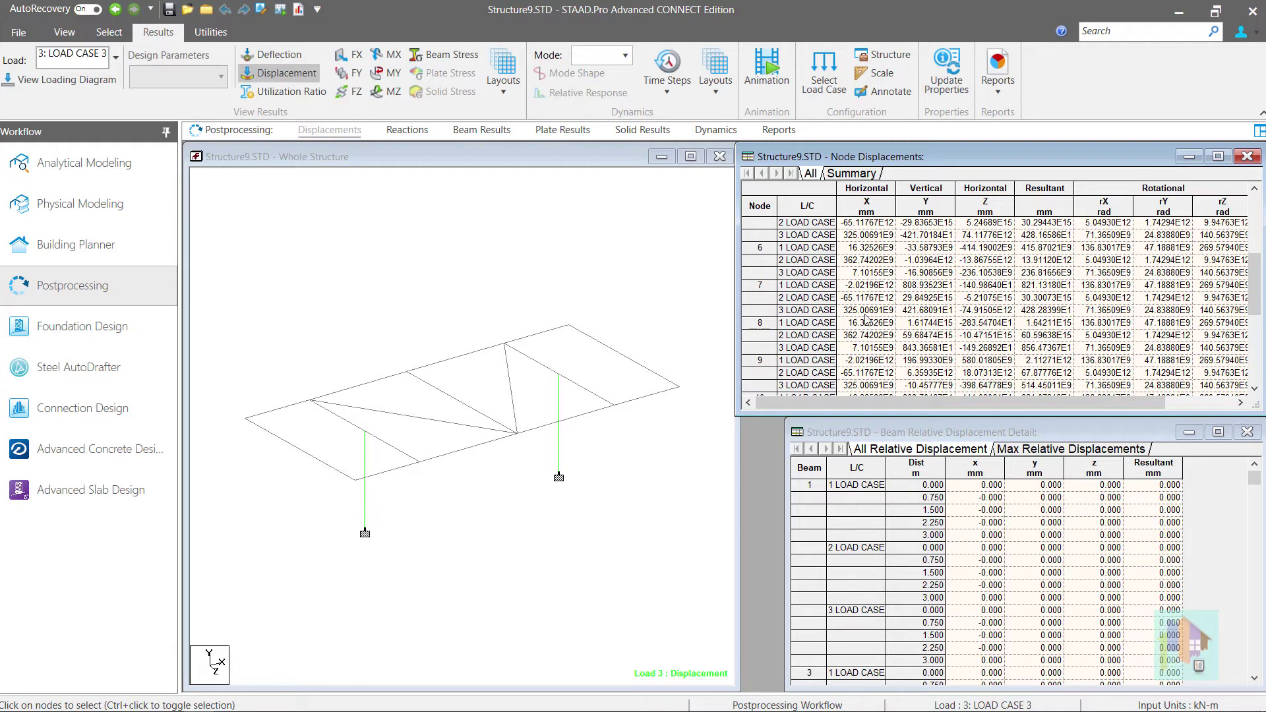
Step: Review the support reactions and widen the statics check results to compare applied loads with reactions
click(407, 130)
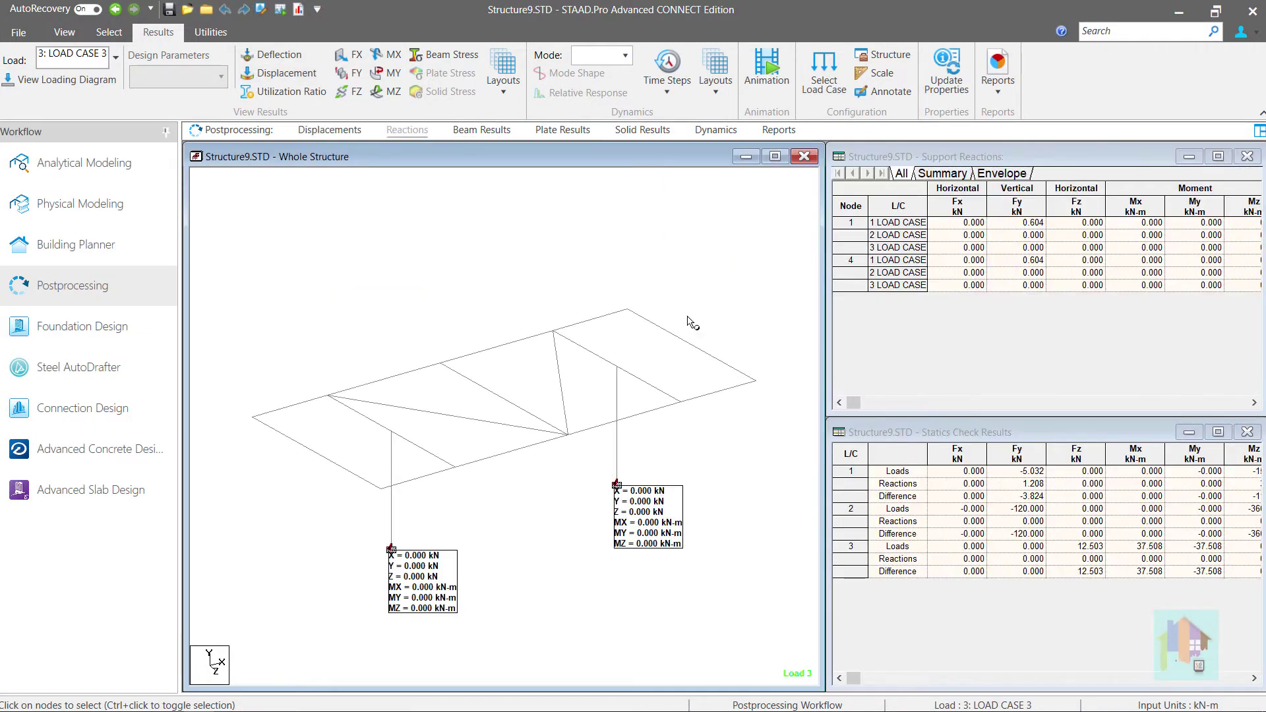
drag(828, 606, 705, 606)
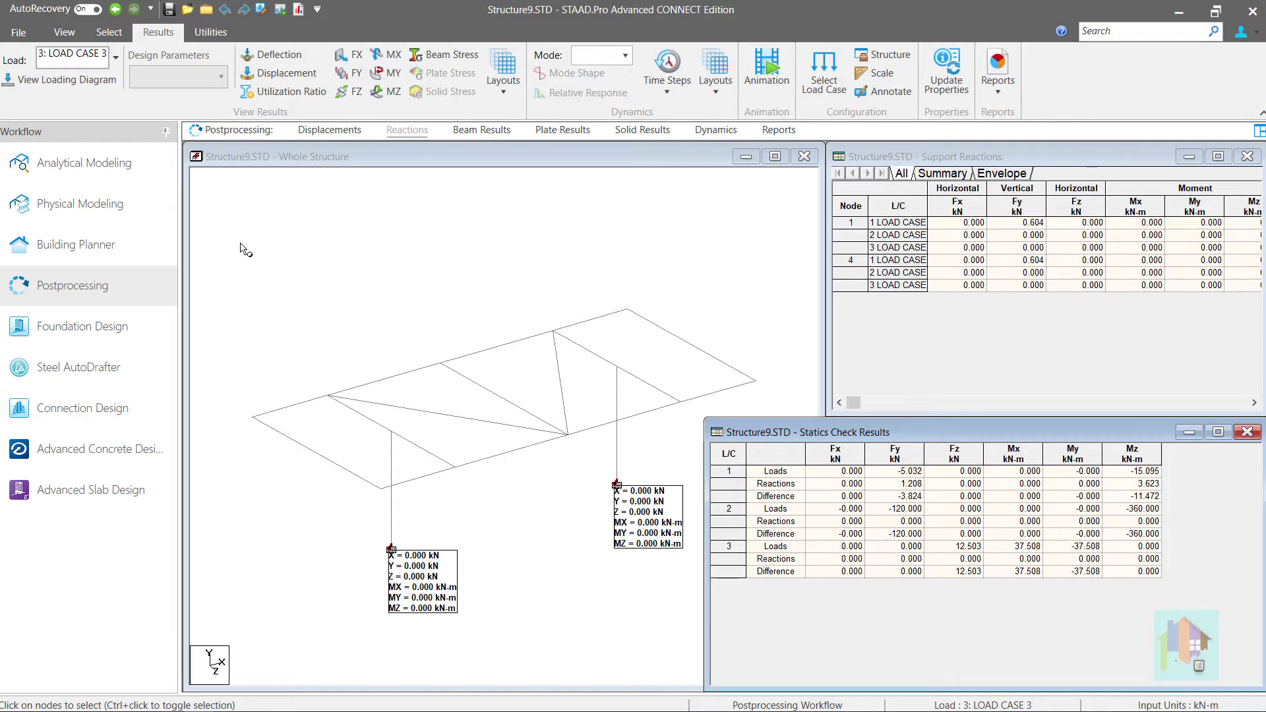
Step: Return to analytical modeling and check which member or node specifications are defined for the structure
click(132, 167)
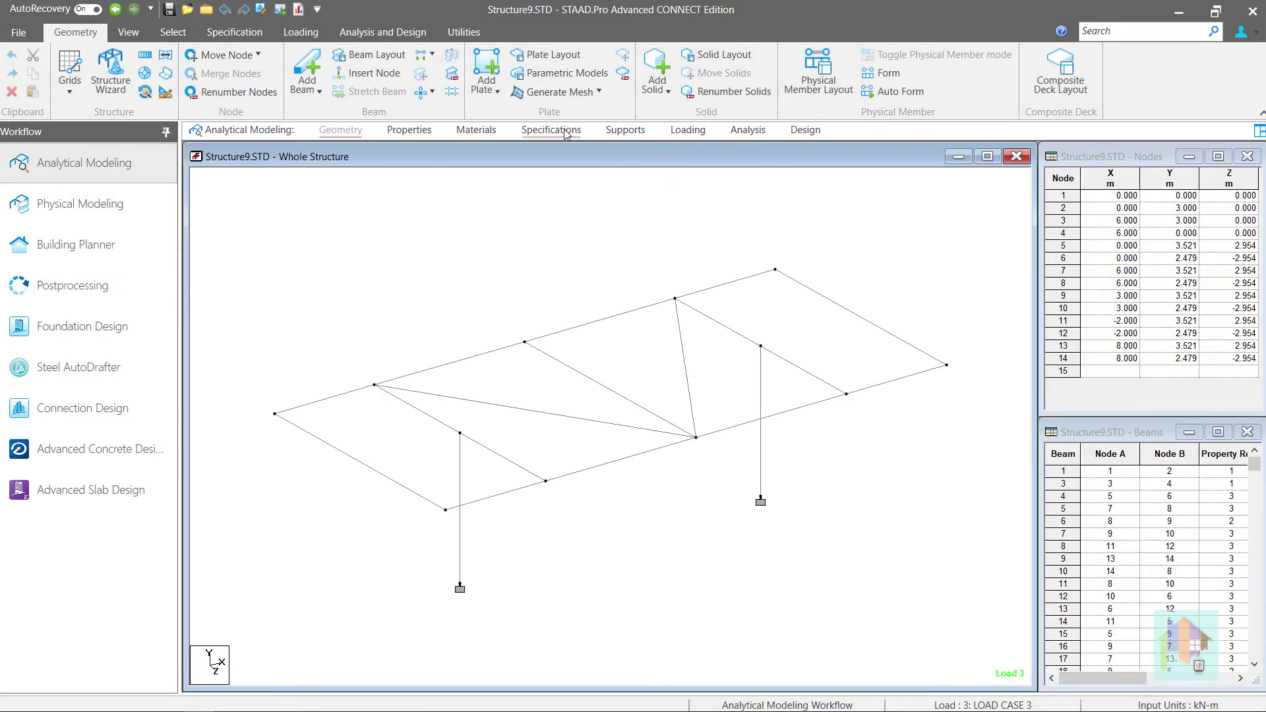
click(562, 129)
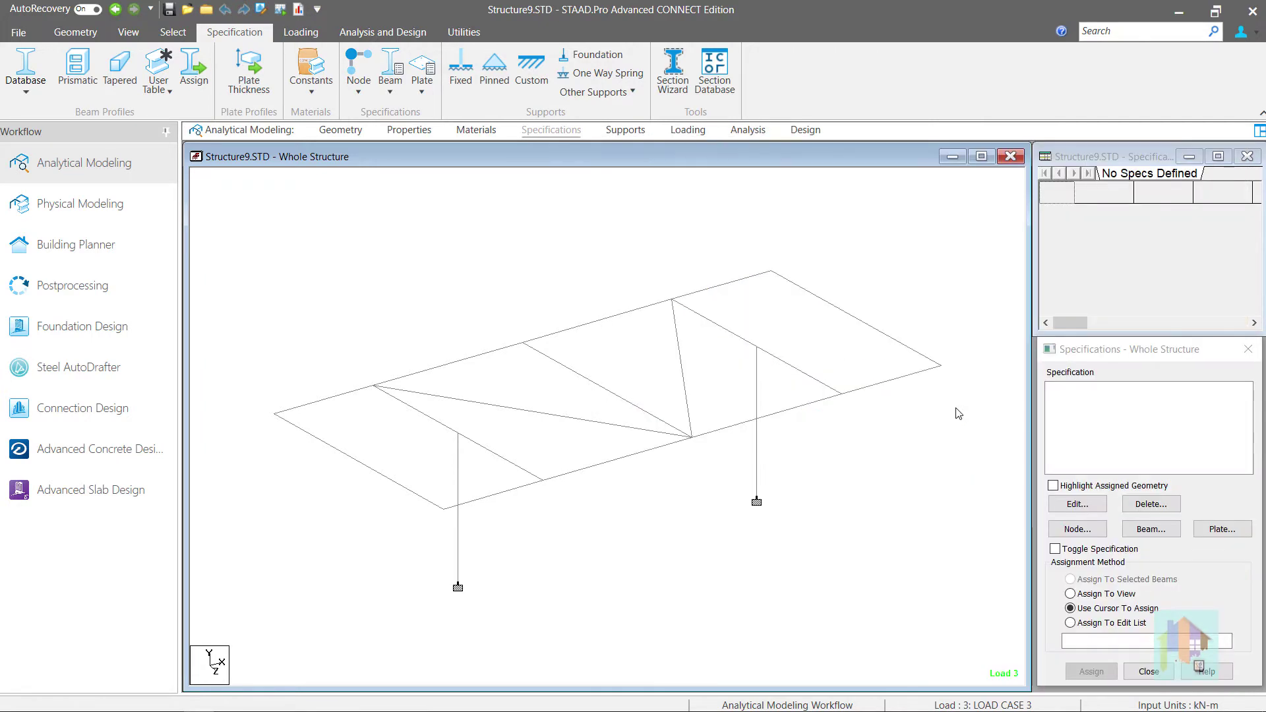
Step: Check the model for multiple structures, highlight Structure 1, 2 and 3 one by one in the frame, and close the list
click(463, 33)
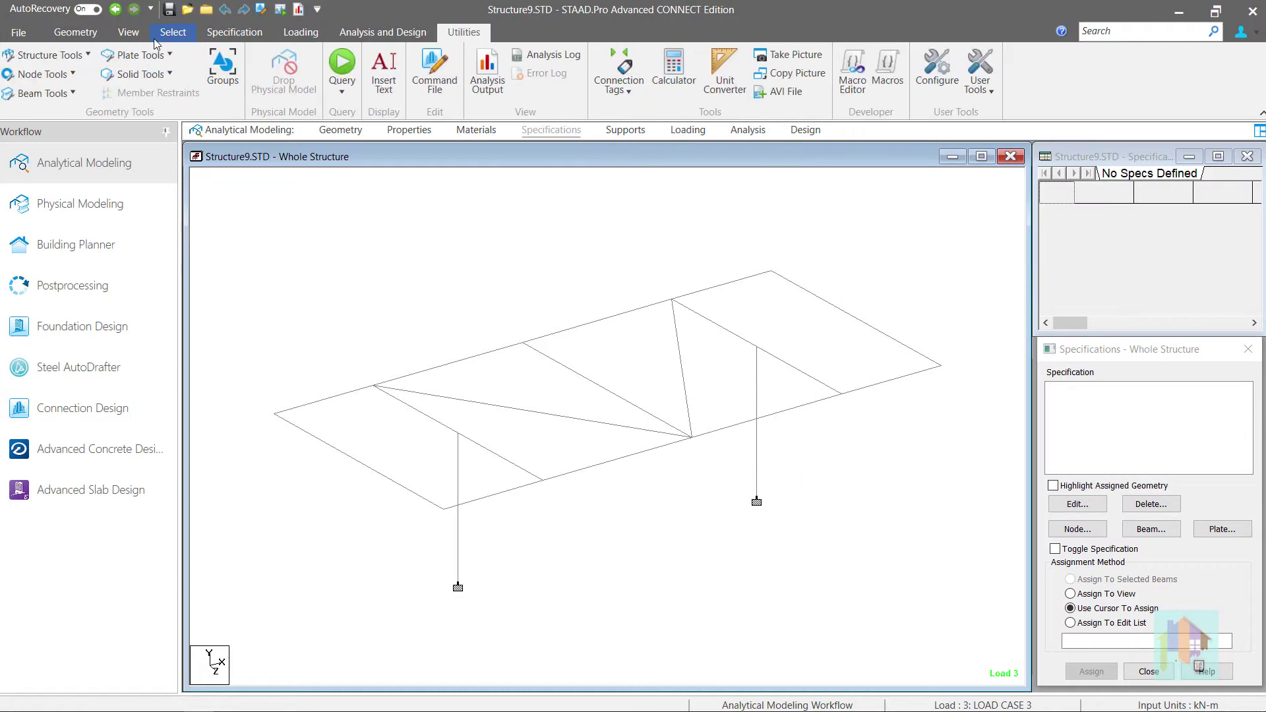
click(85, 56)
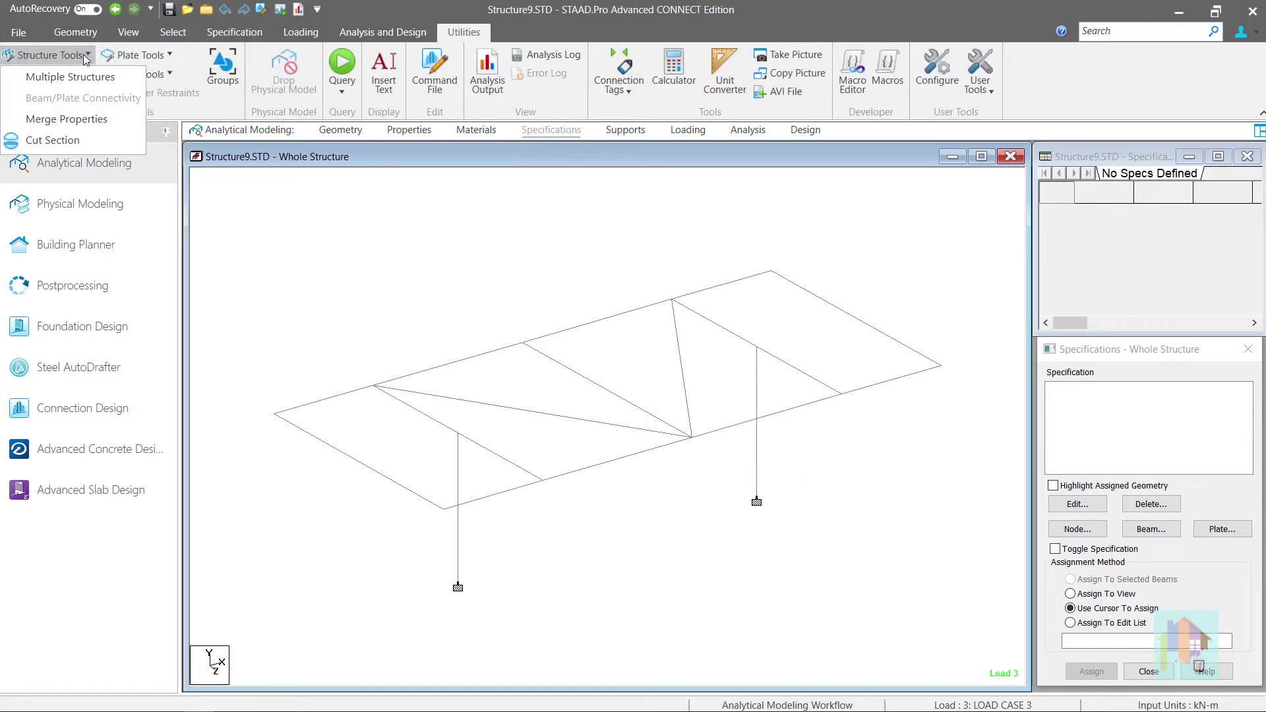
click(45, 76)
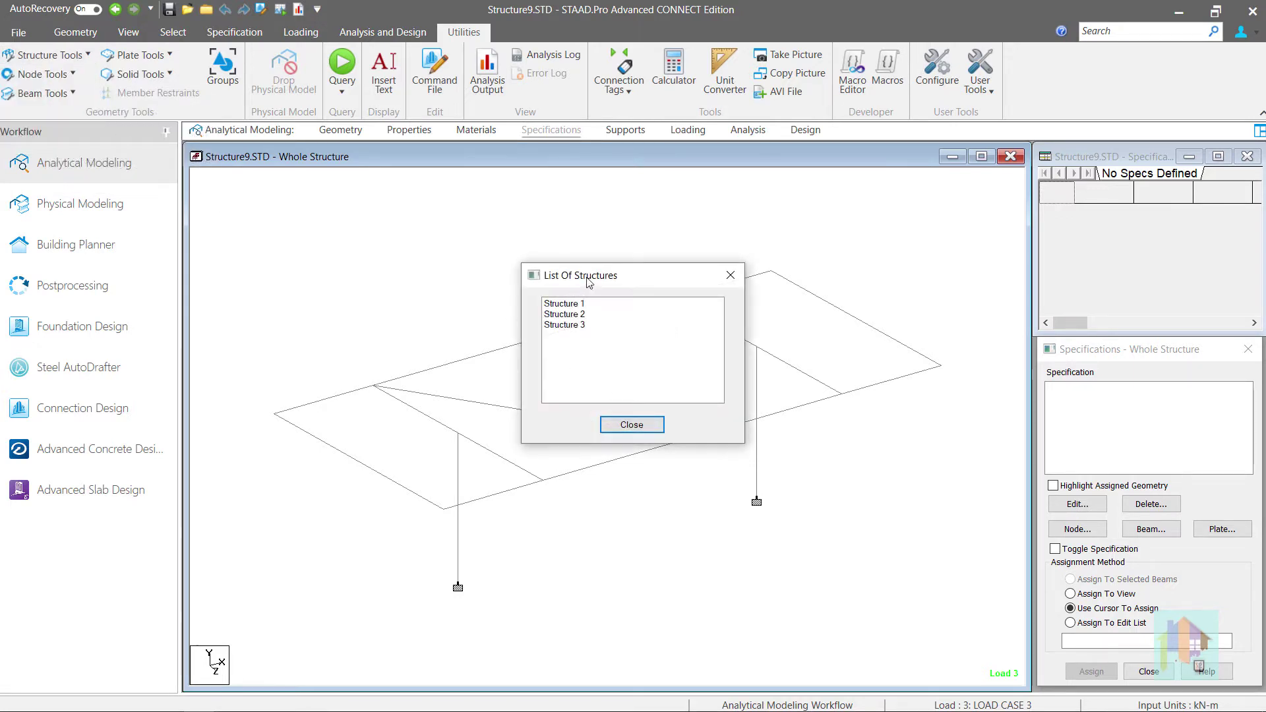
drag(589, 282, 330, 173)
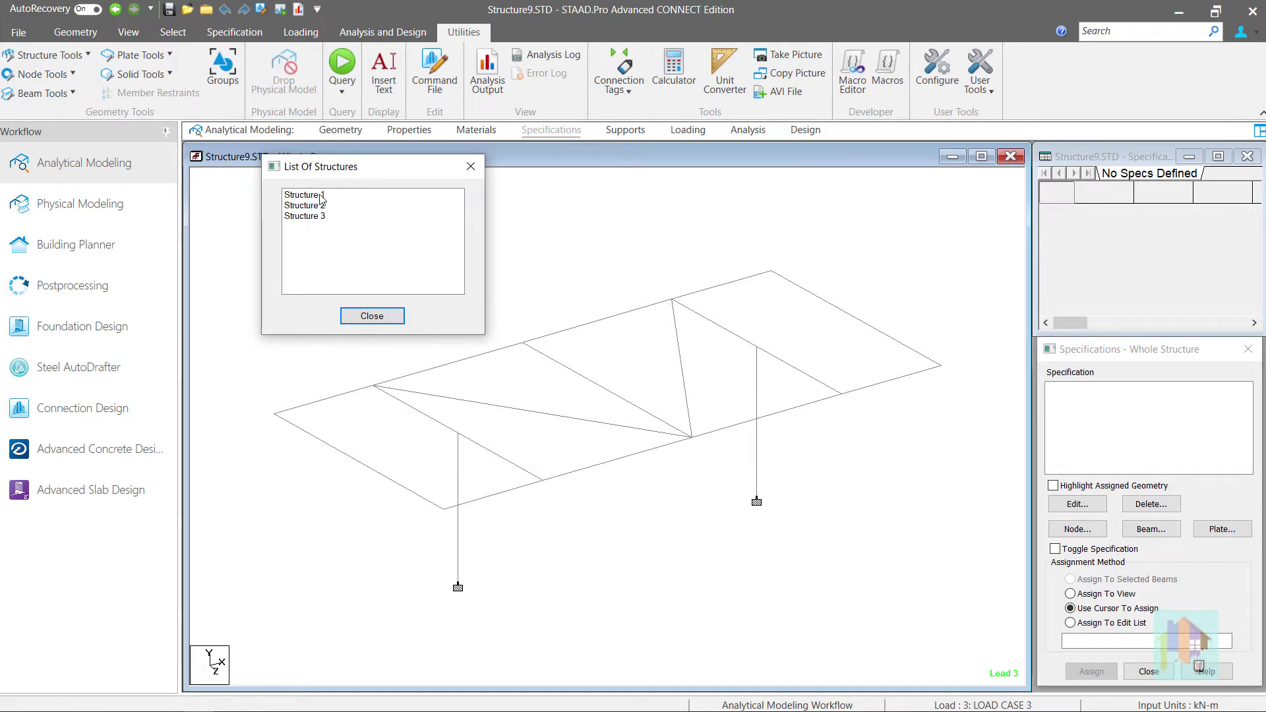
click(321, 196)
click(320, 206)
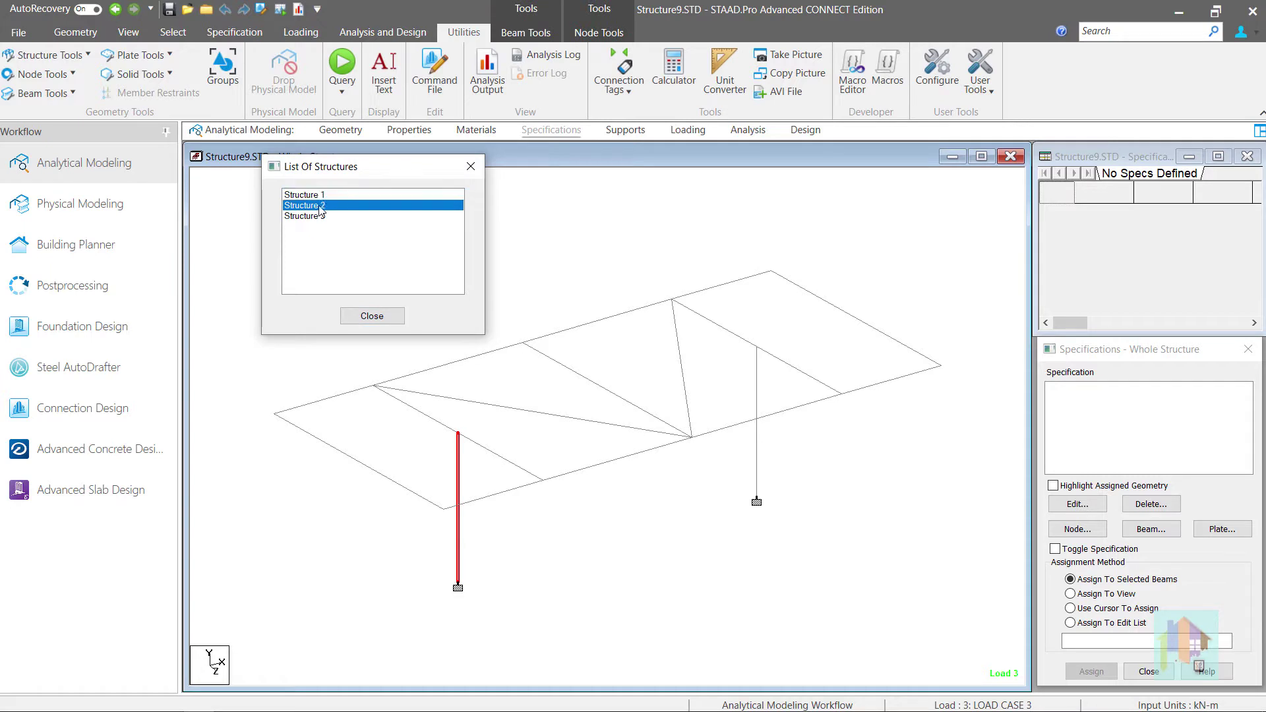
click(319, 217)
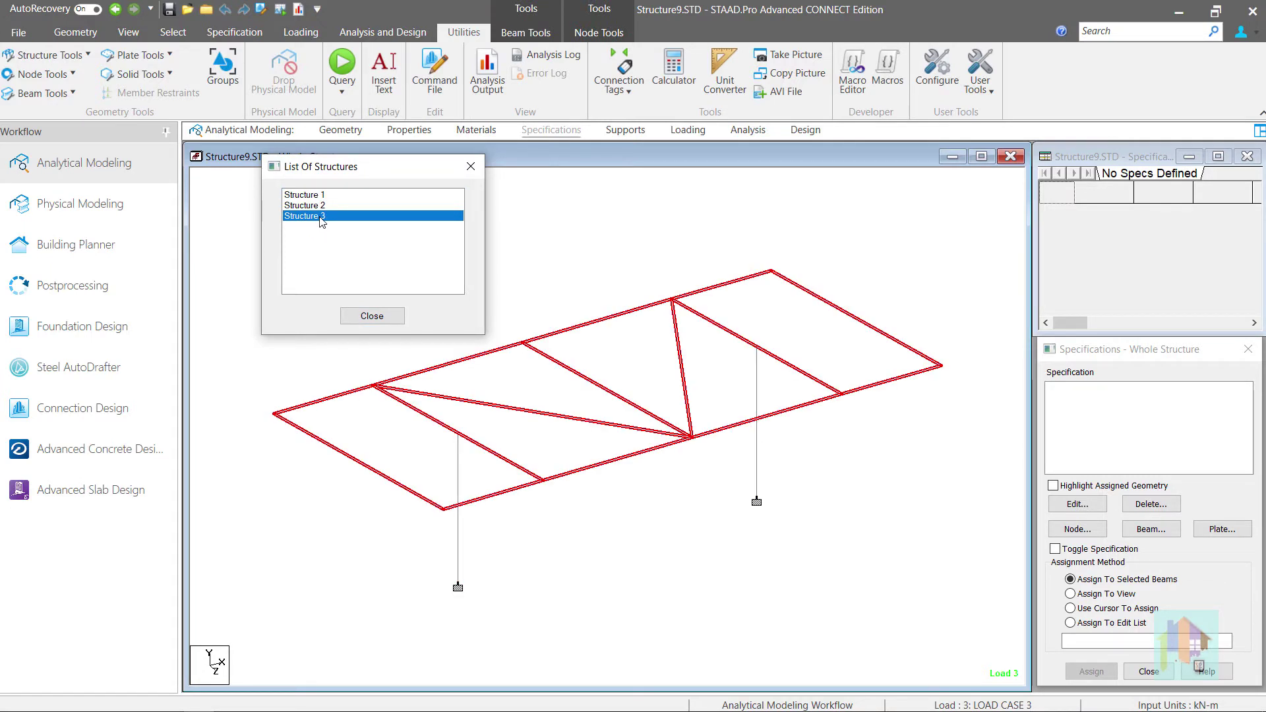
click(373, 317)
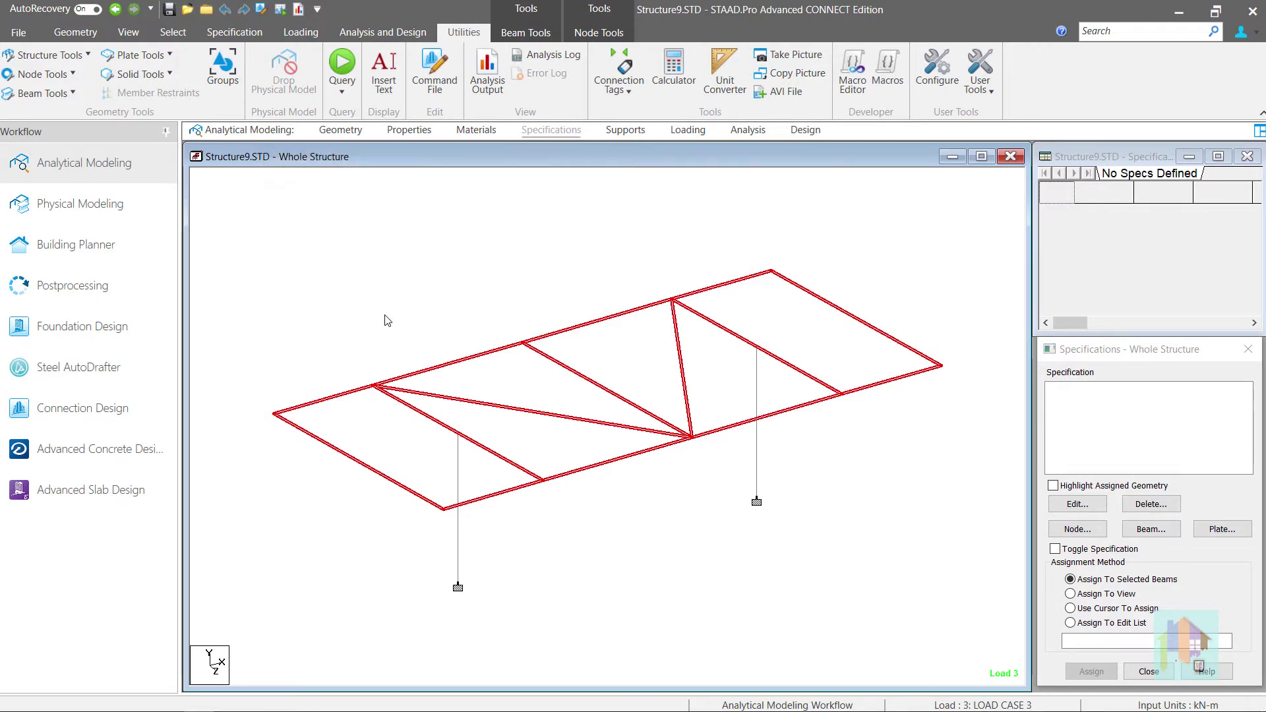
Step: Show the node numbers and examine how the crossbeams meet the column tops at nodes 2 and 3
click(447, 430)
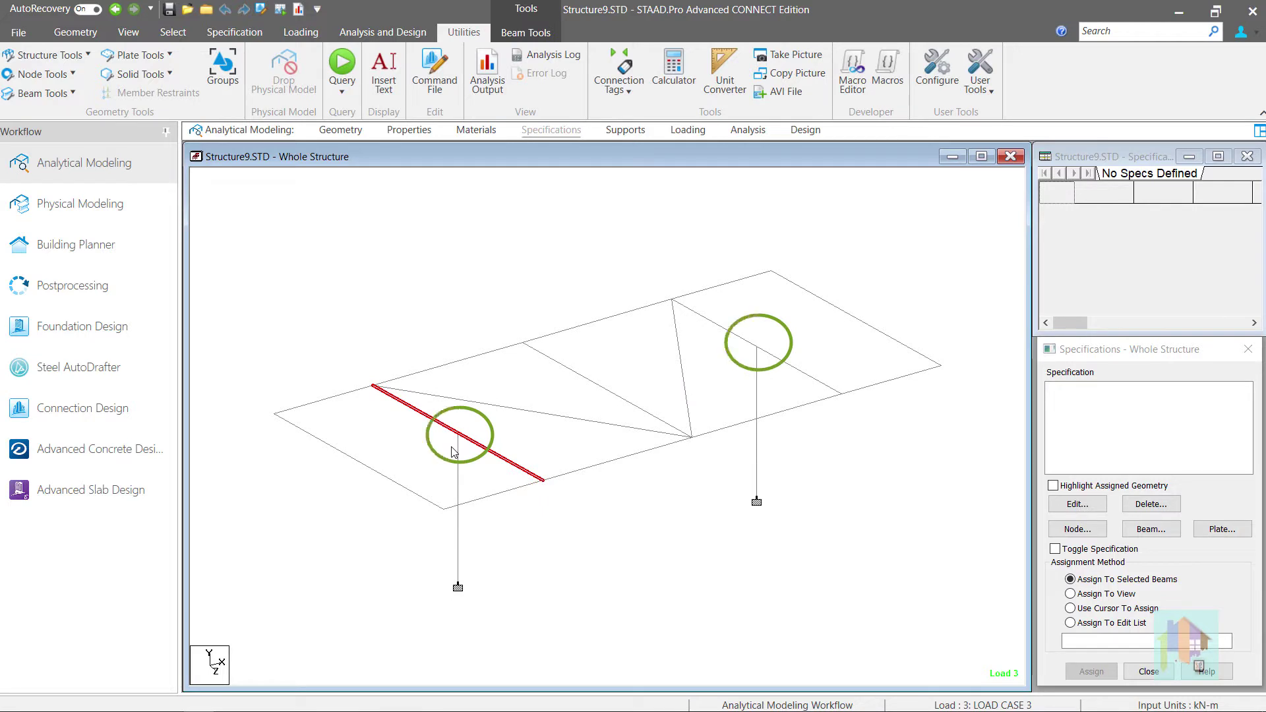
key(shift+n)
click(814, 379)
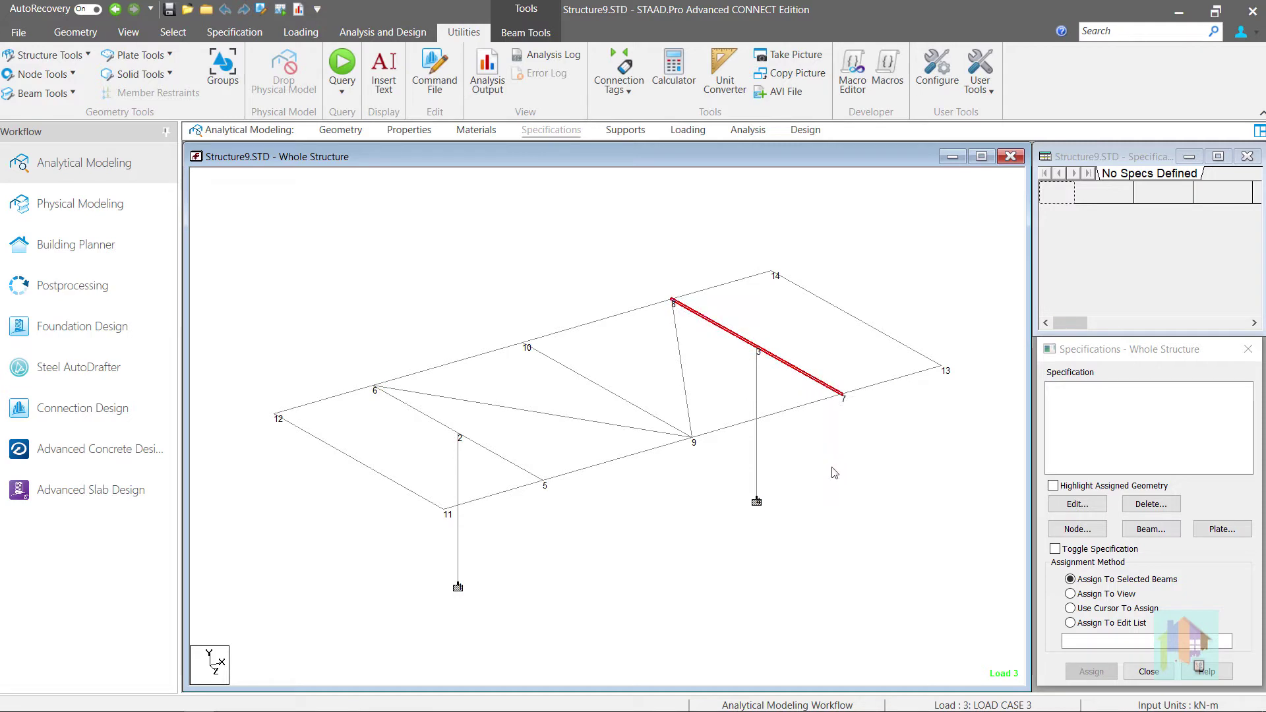
click(758, 389)
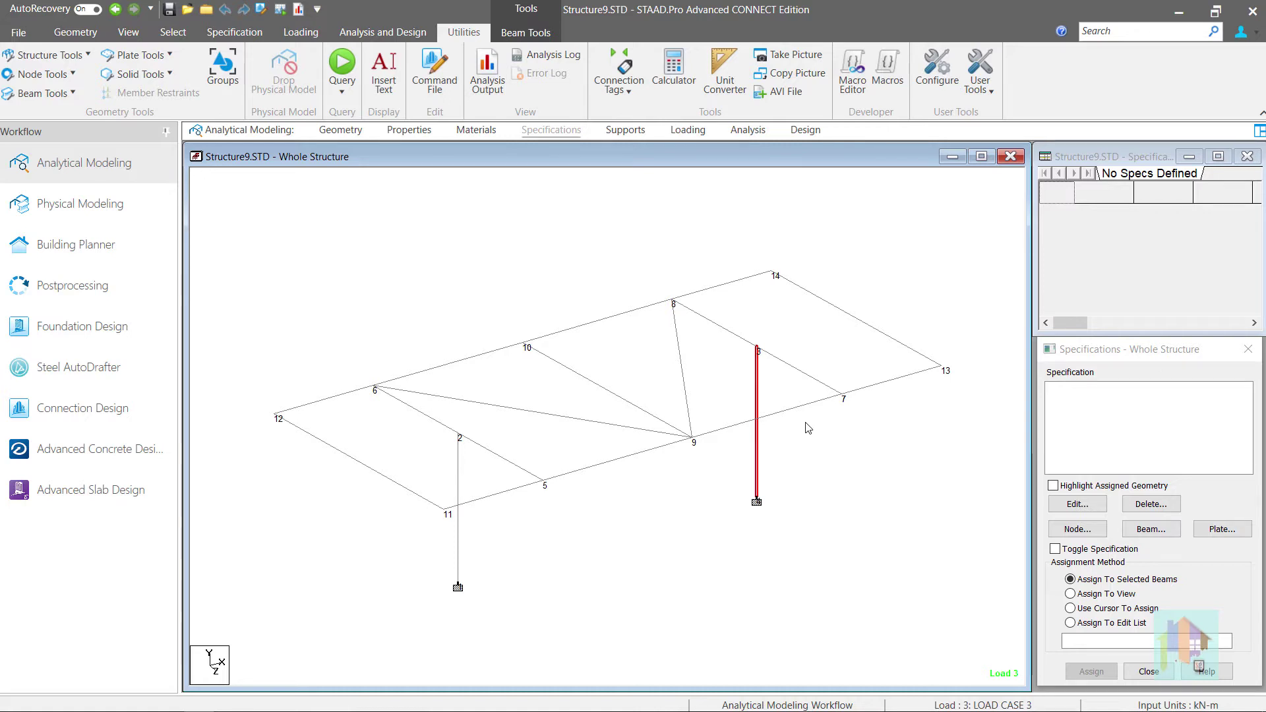
click(416, 296)
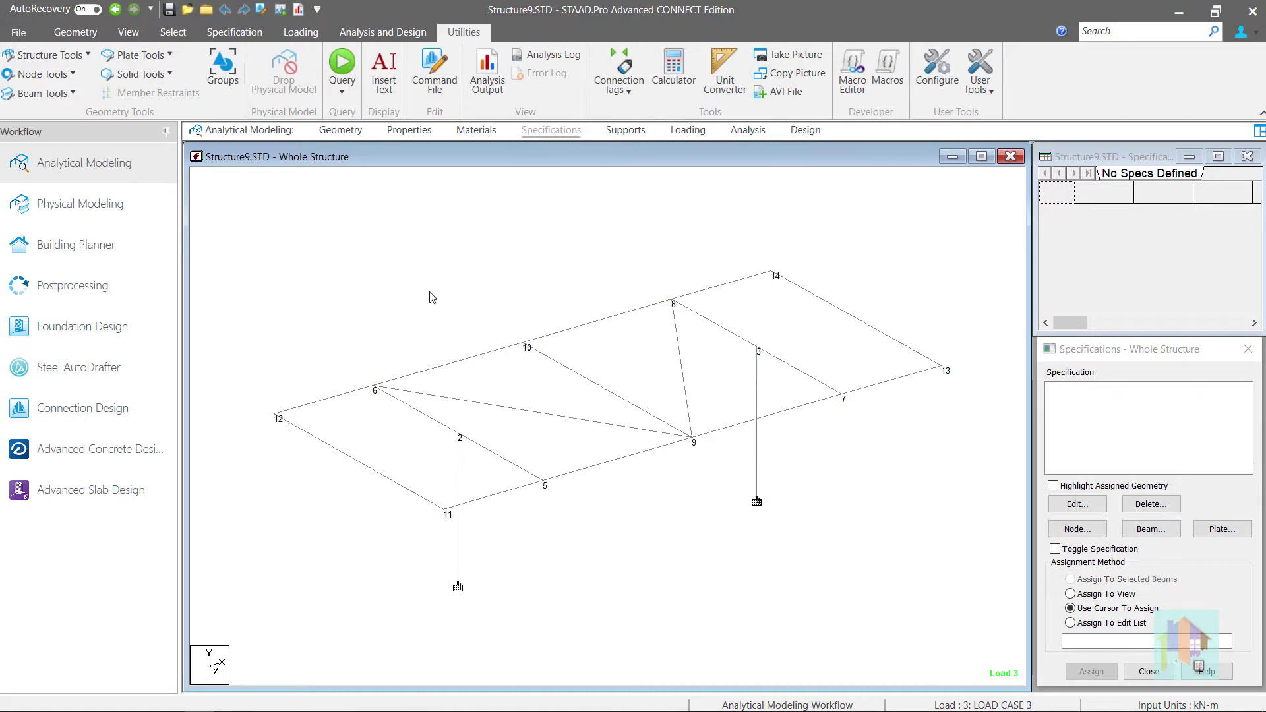
click(776, 360)
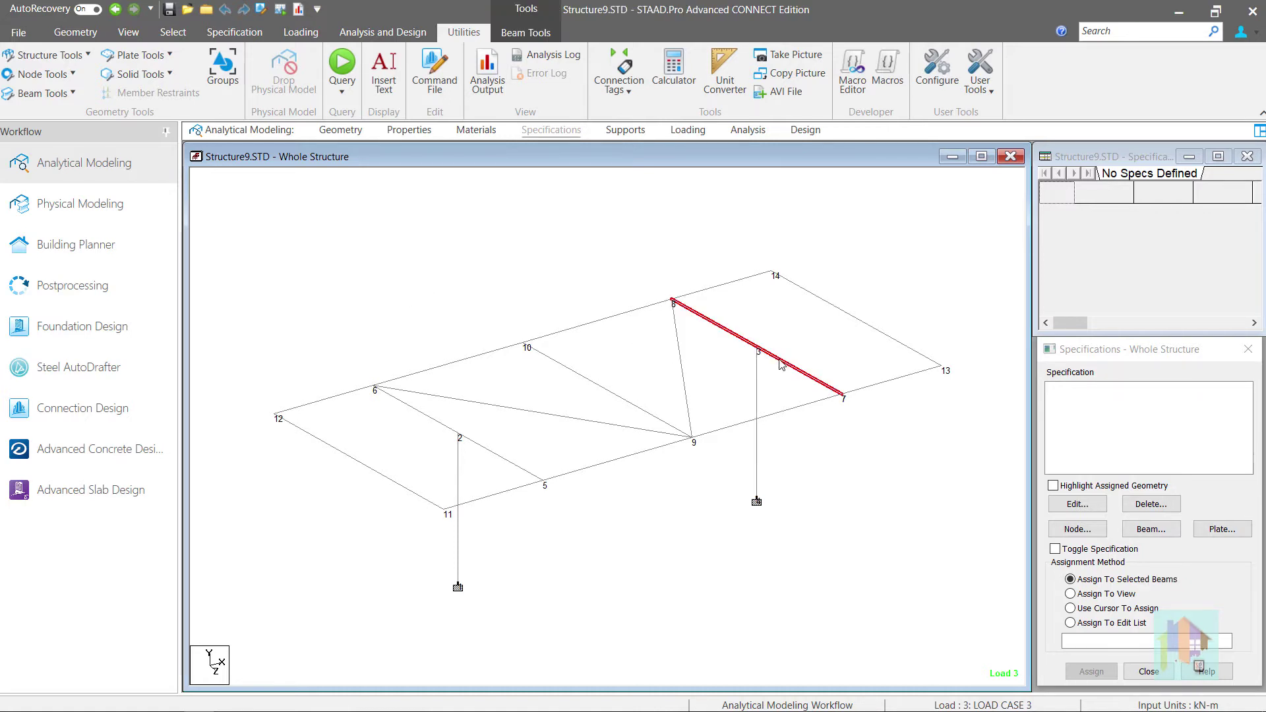
ctrl+click(756, 389)
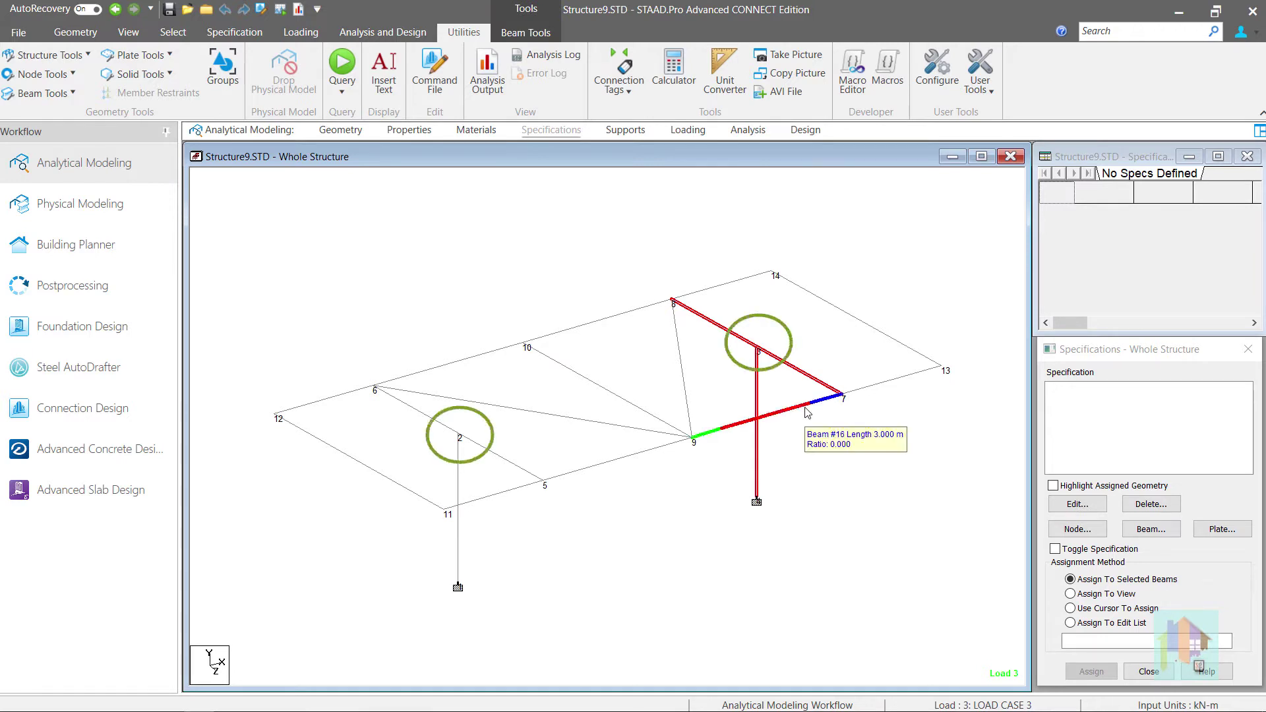
Step: Intersect all beams of the frame with a tolerance of 0.001 m and delete the outdated result files
click(231, 210)
drag(230, 205, 979, 677)
click(531, 37)
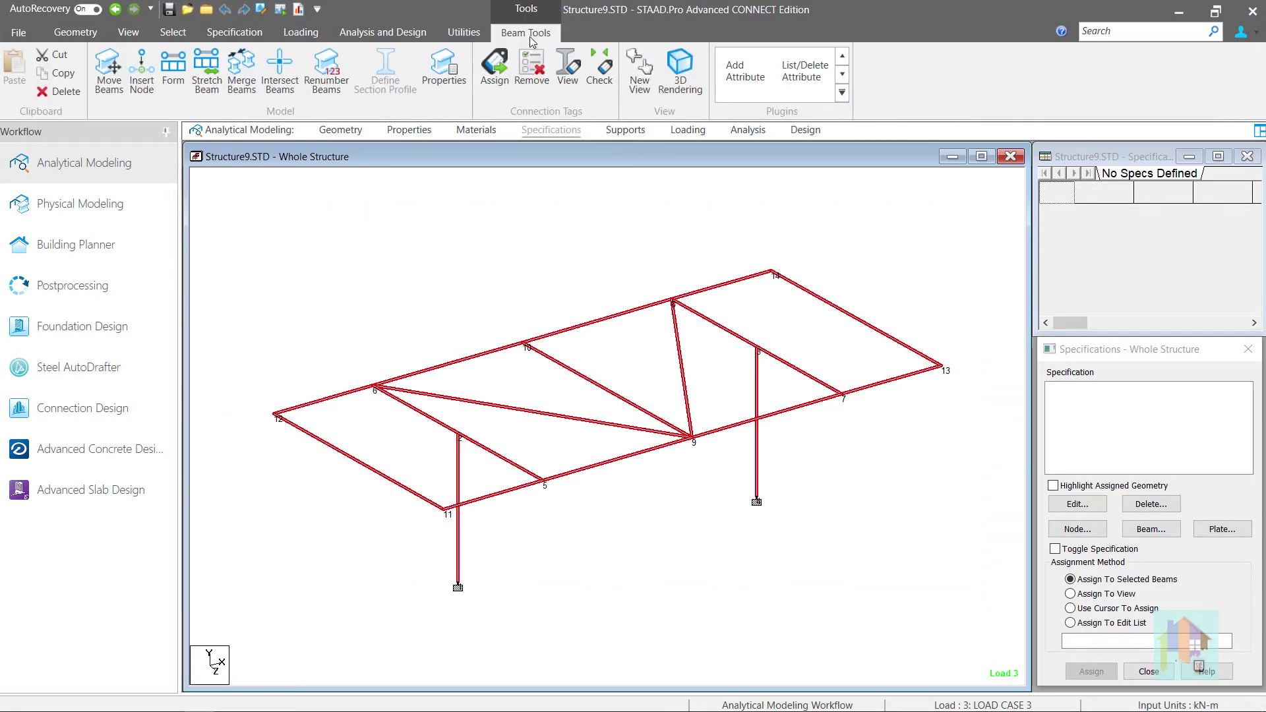
click(287, 62)
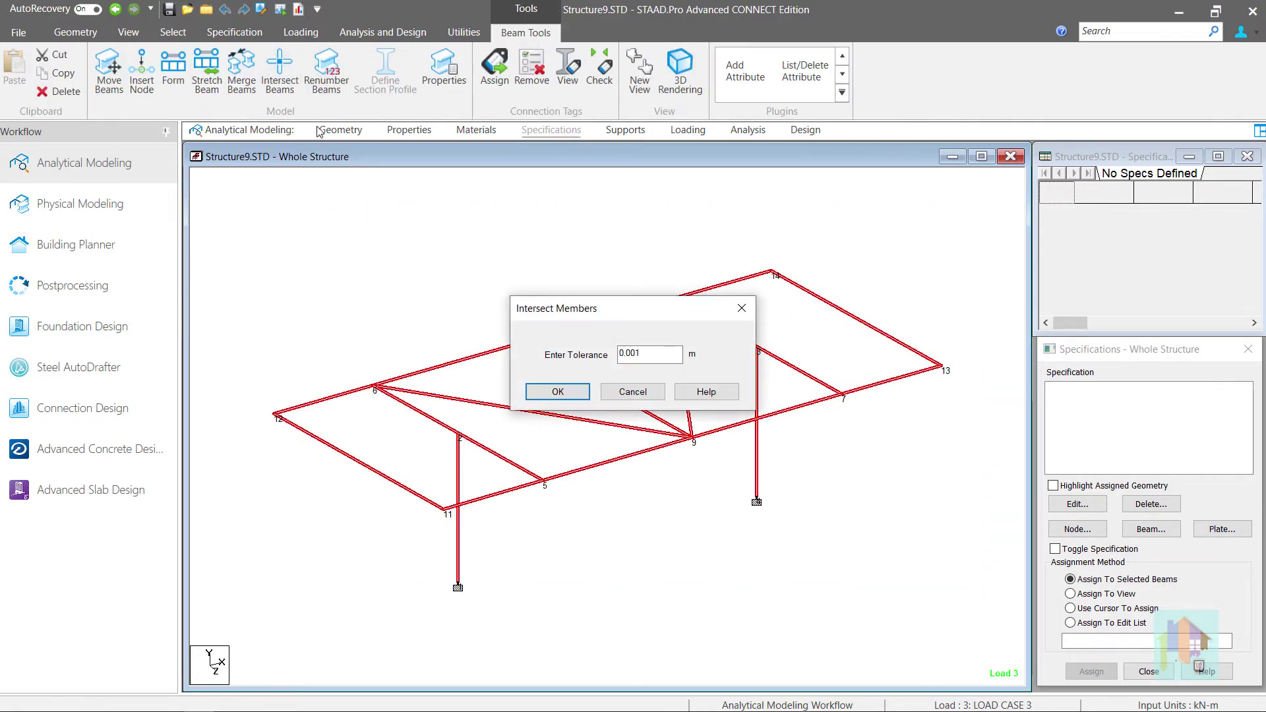
click(560, 391)
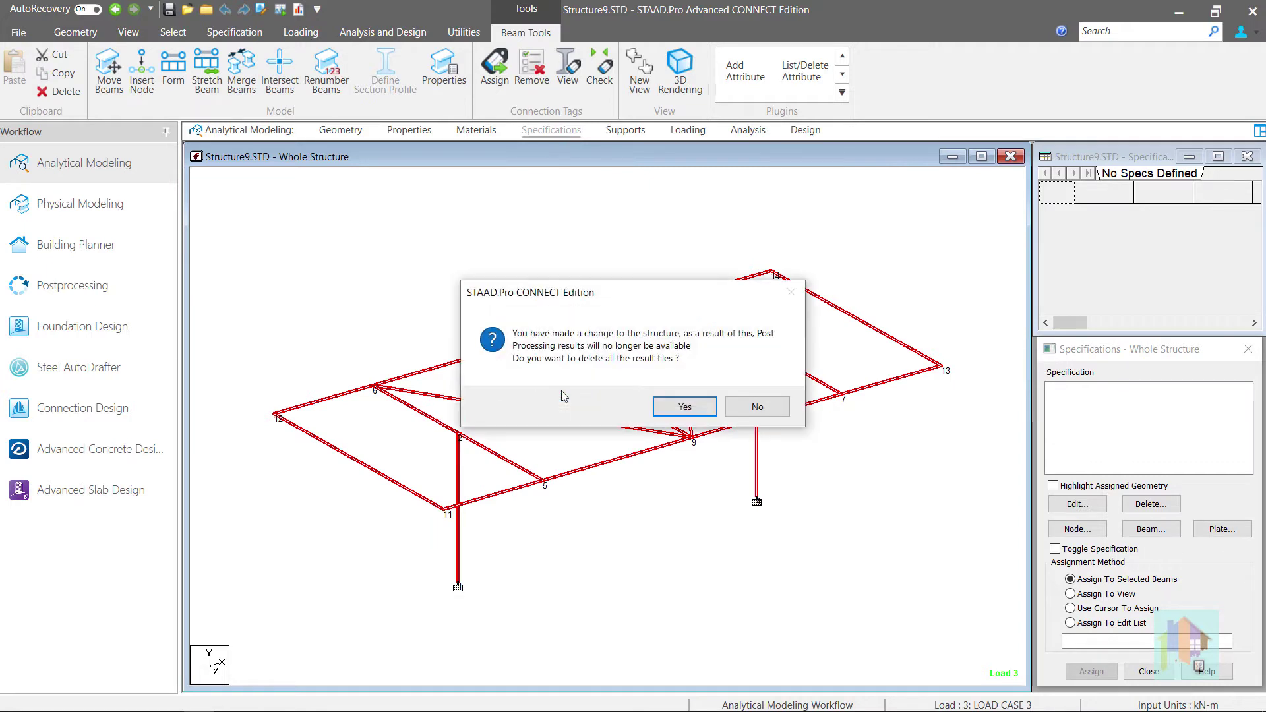
click(685, 405)
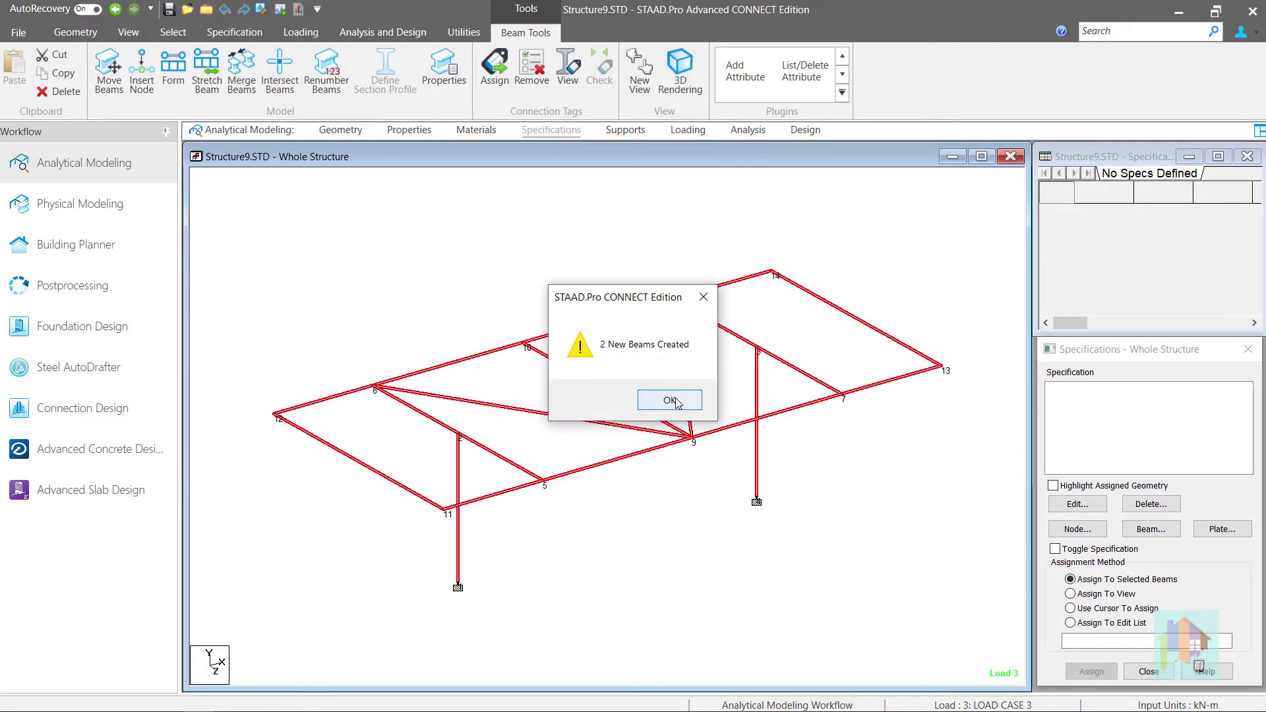
click(676, 401)
Step: Inspect the crossbeam segments on either side of node 3 and the column beneath it
click(770, 356)
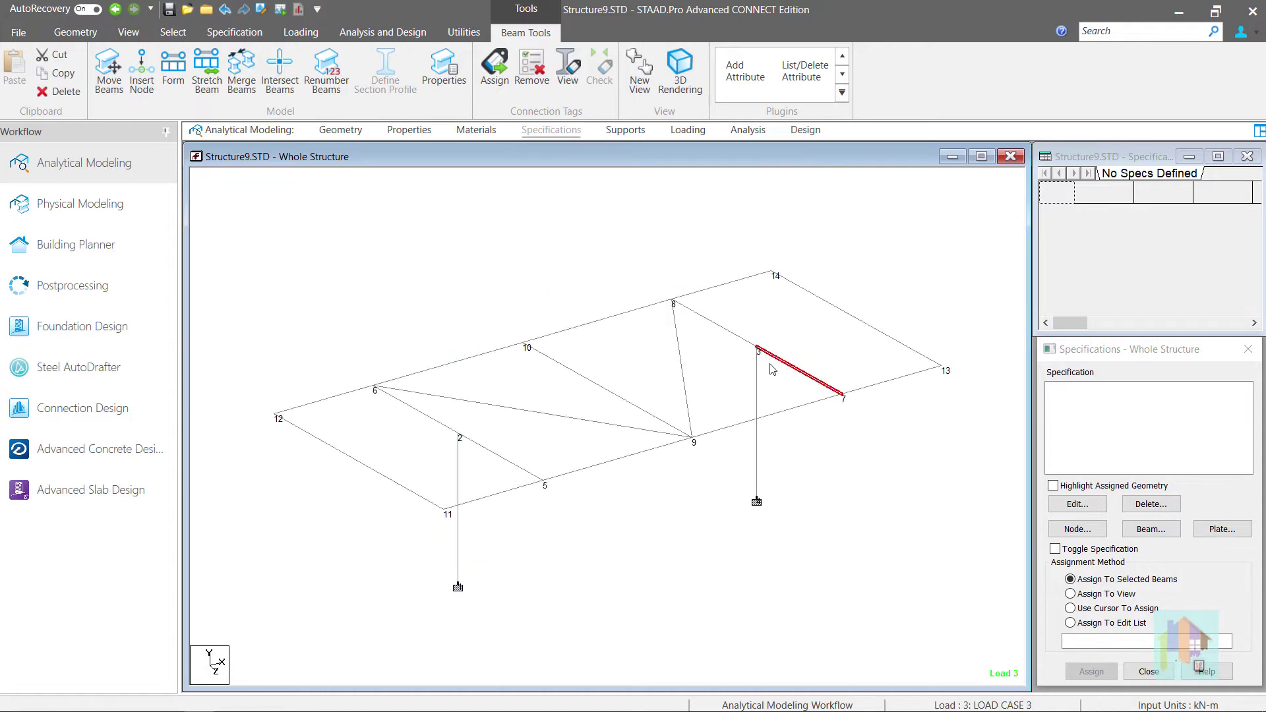
click(757, 368)
click(744, 340)
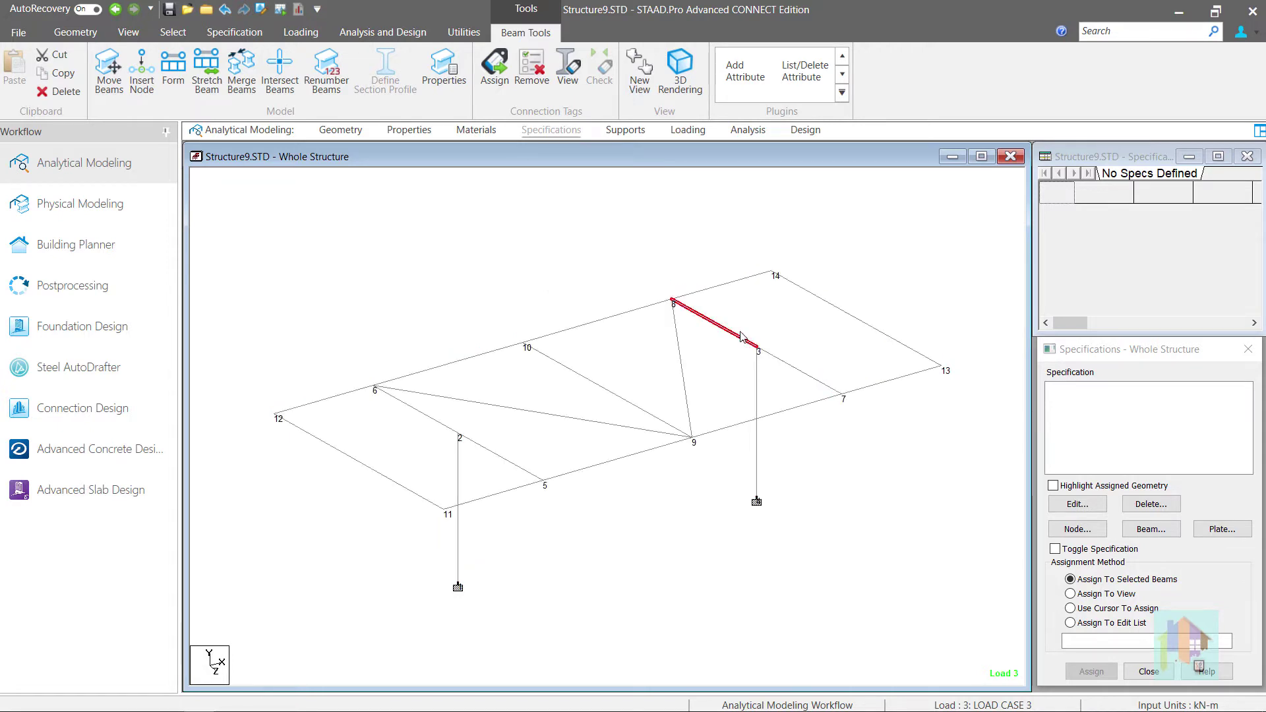
Step: Recheck the model for multiple structures, highlight Structure 1, and close the list
click(467, 32)
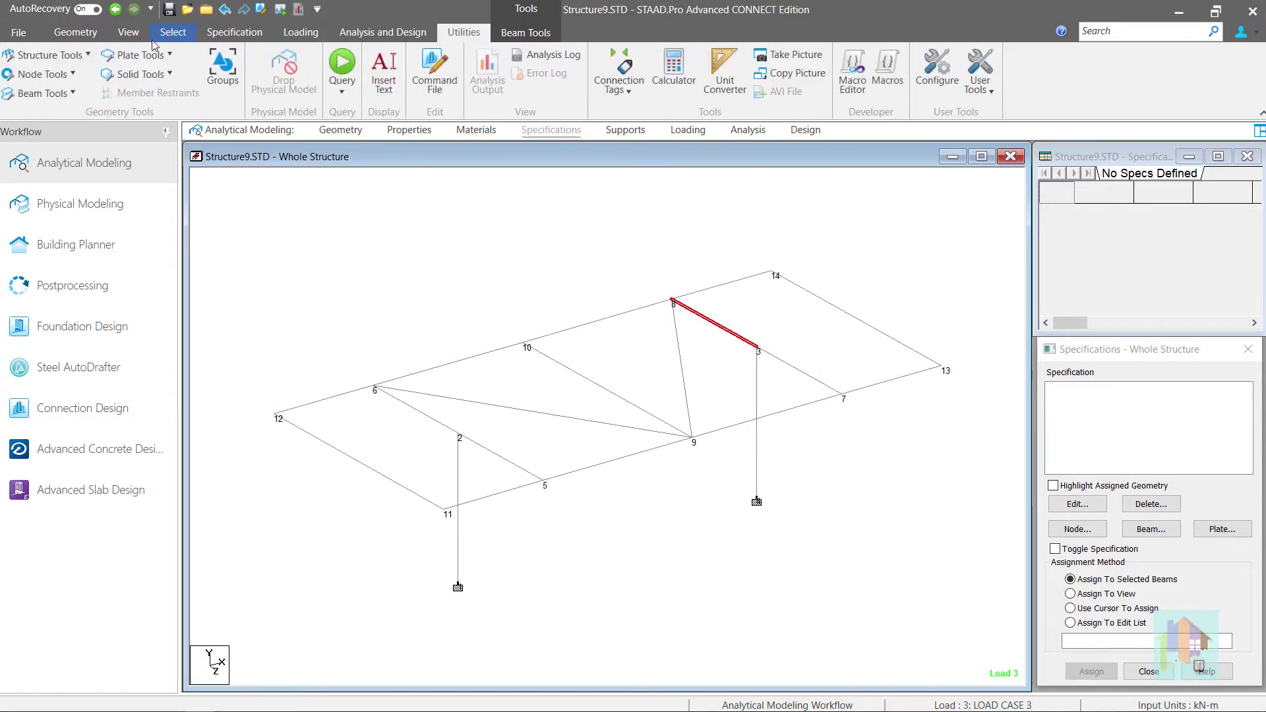
click(68, 57)
click(70, 76)
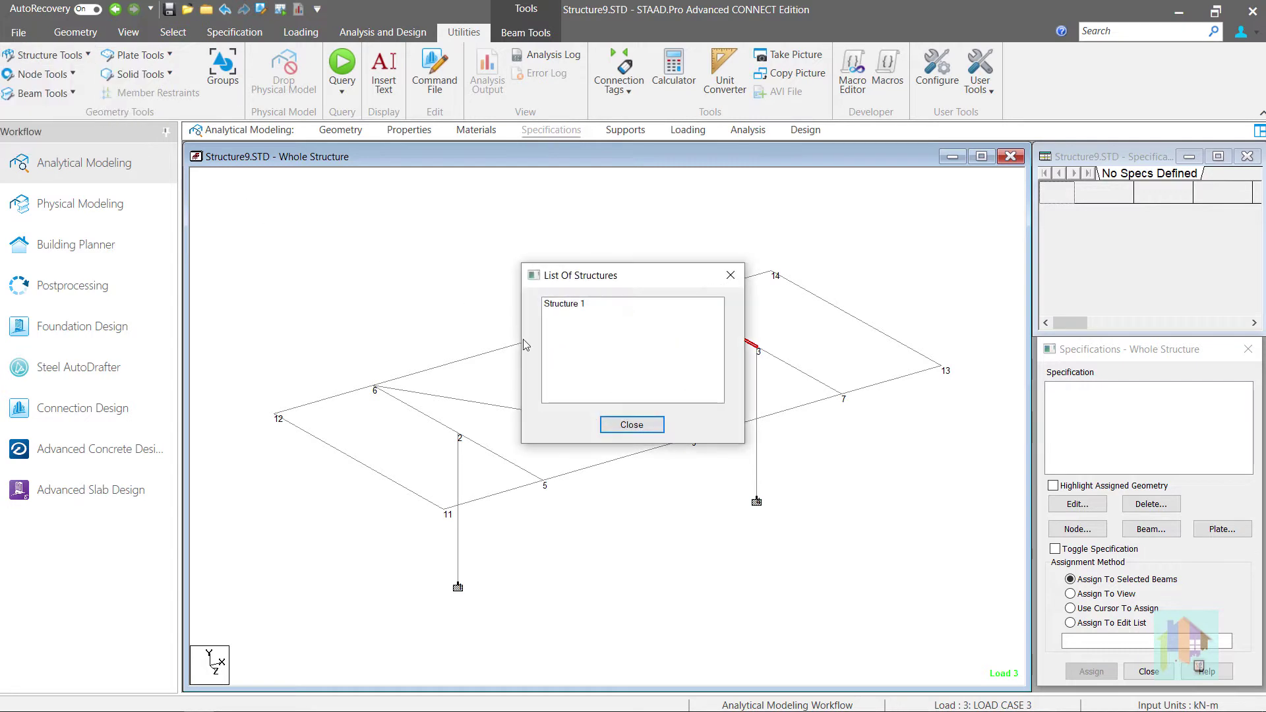
click(561, 306)
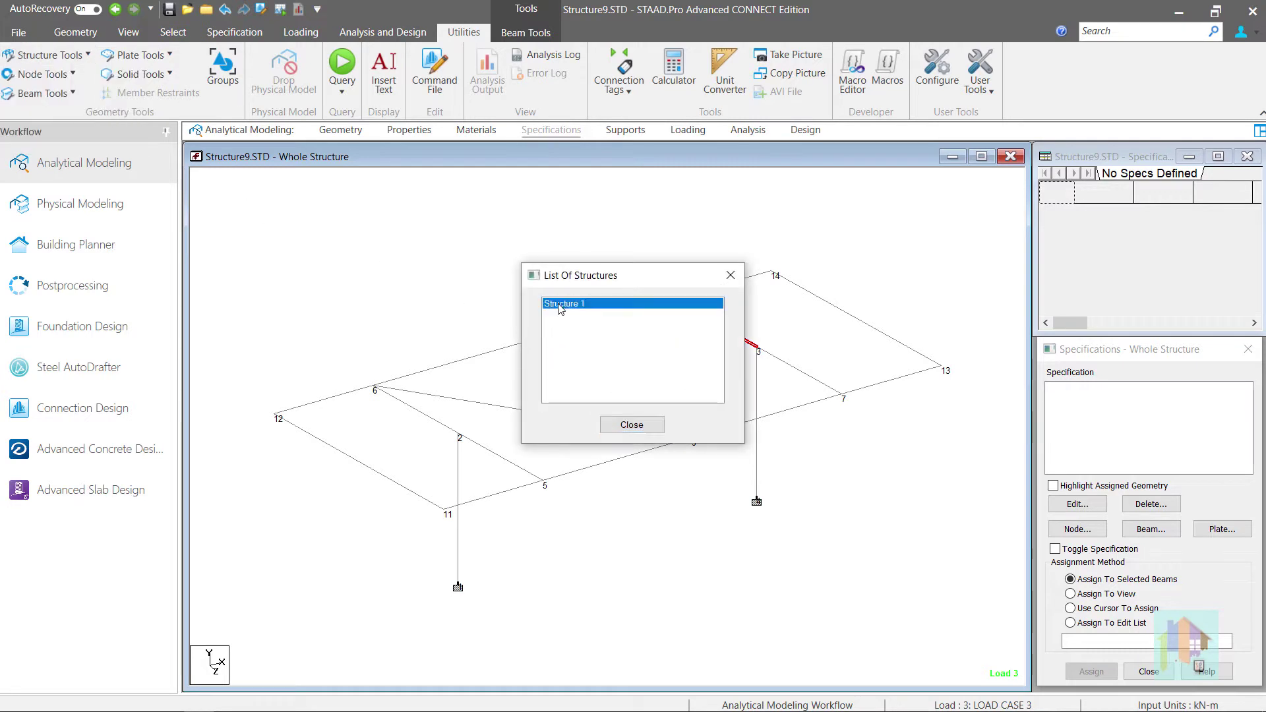
click(630, 425)
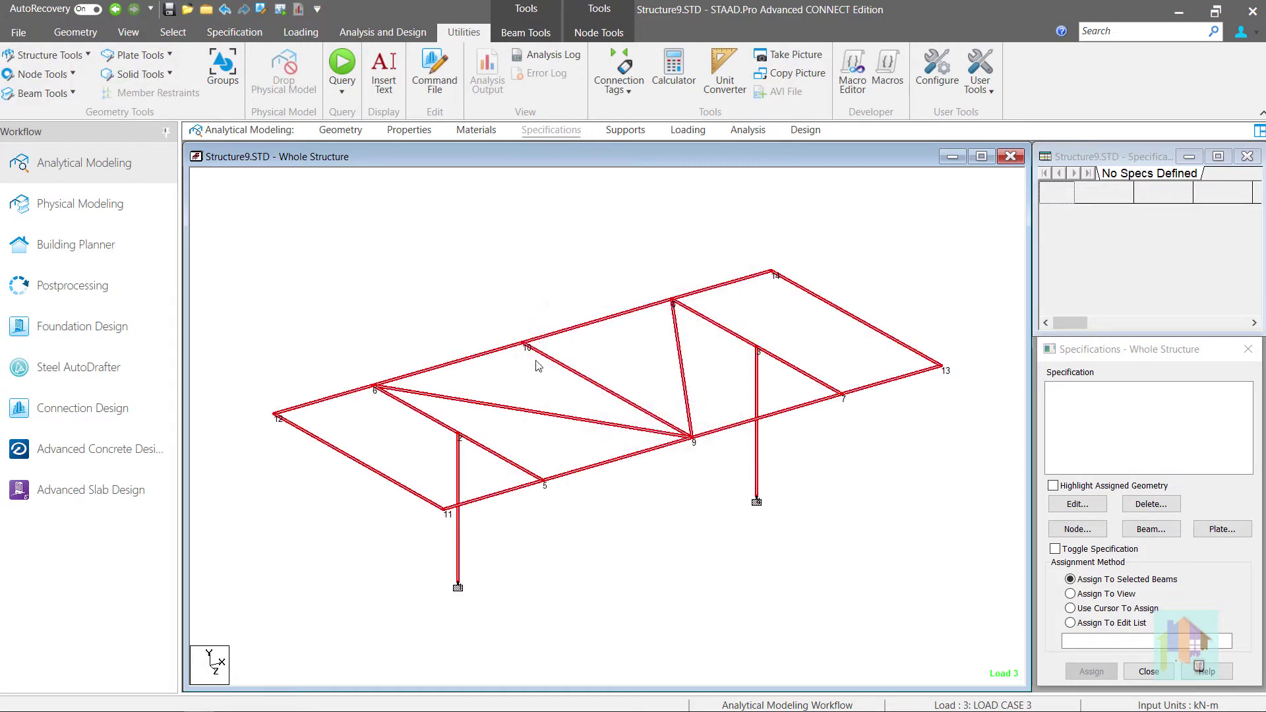
Step: Rerun the analysis of the connected frame and review its node displacements in postprocessing
click(280, 9)
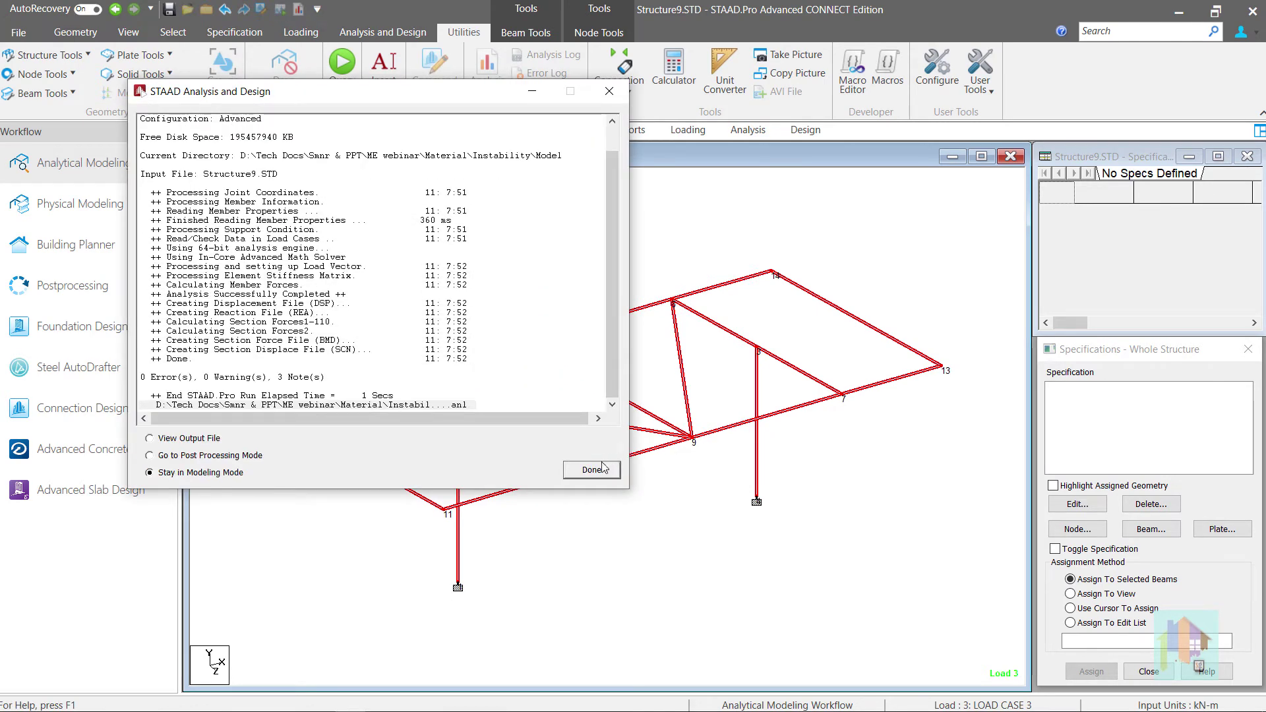
click(597, 471)
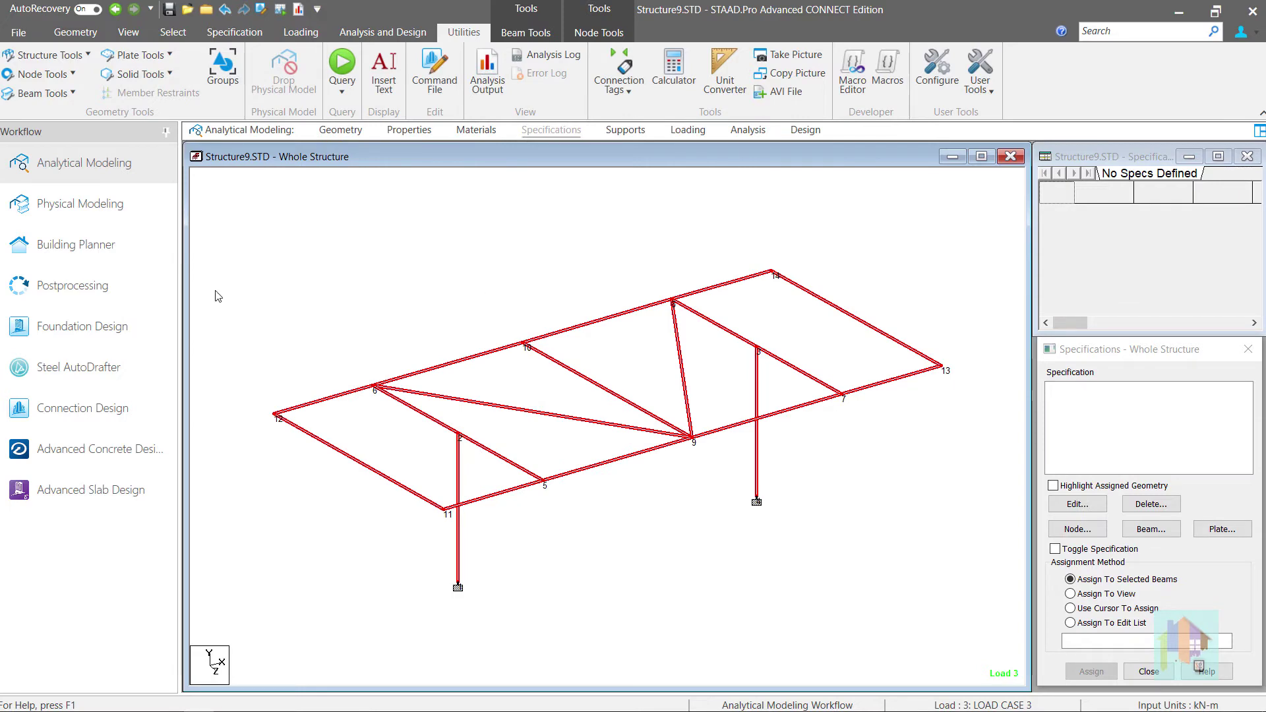
click(128, 286)
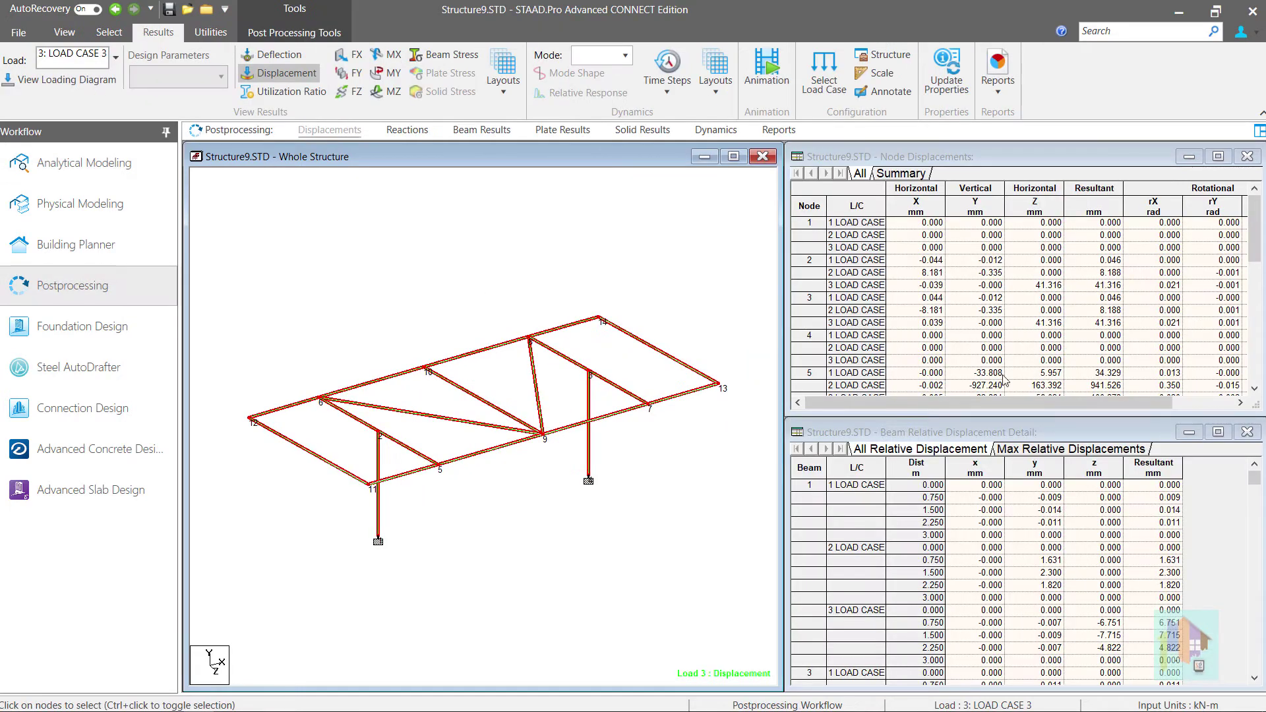
drag(1258, 249, 1258, 273)
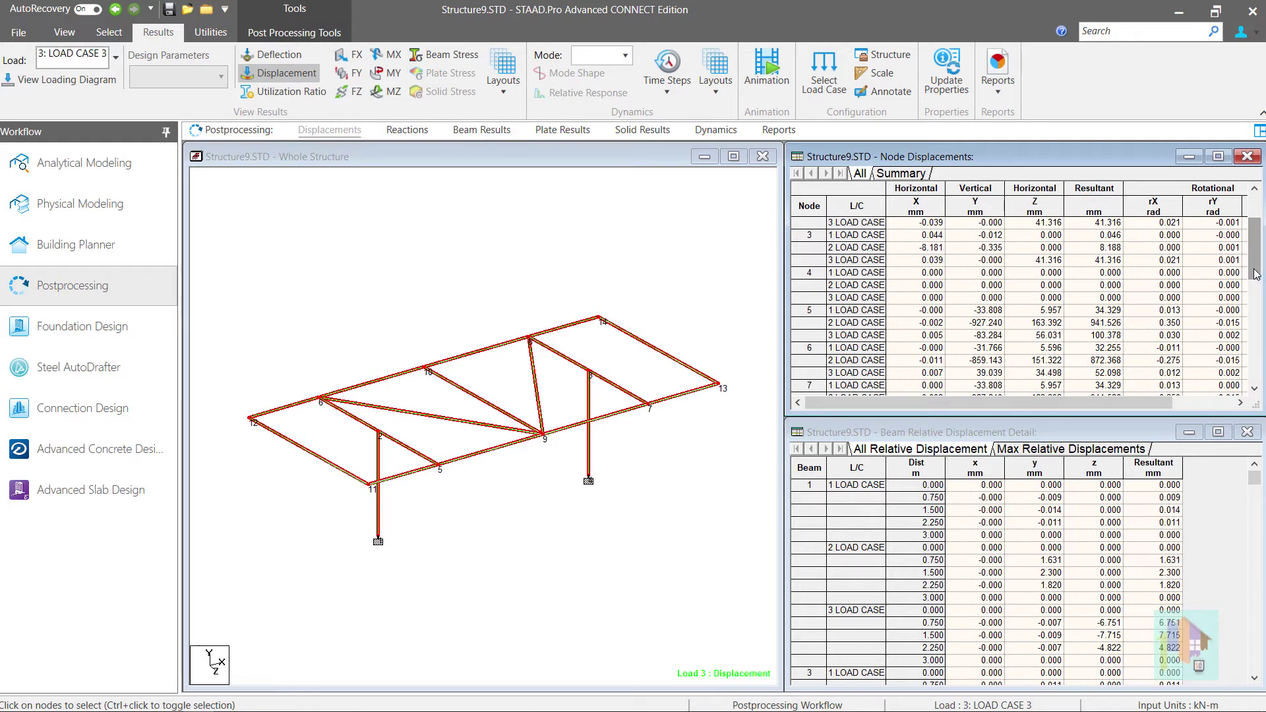
Step: Review the support reactions, widen the statics check results to compare loads with reactions, and return to analytical modeling
click(406, 130)
drag(825, 612, 750, 610)
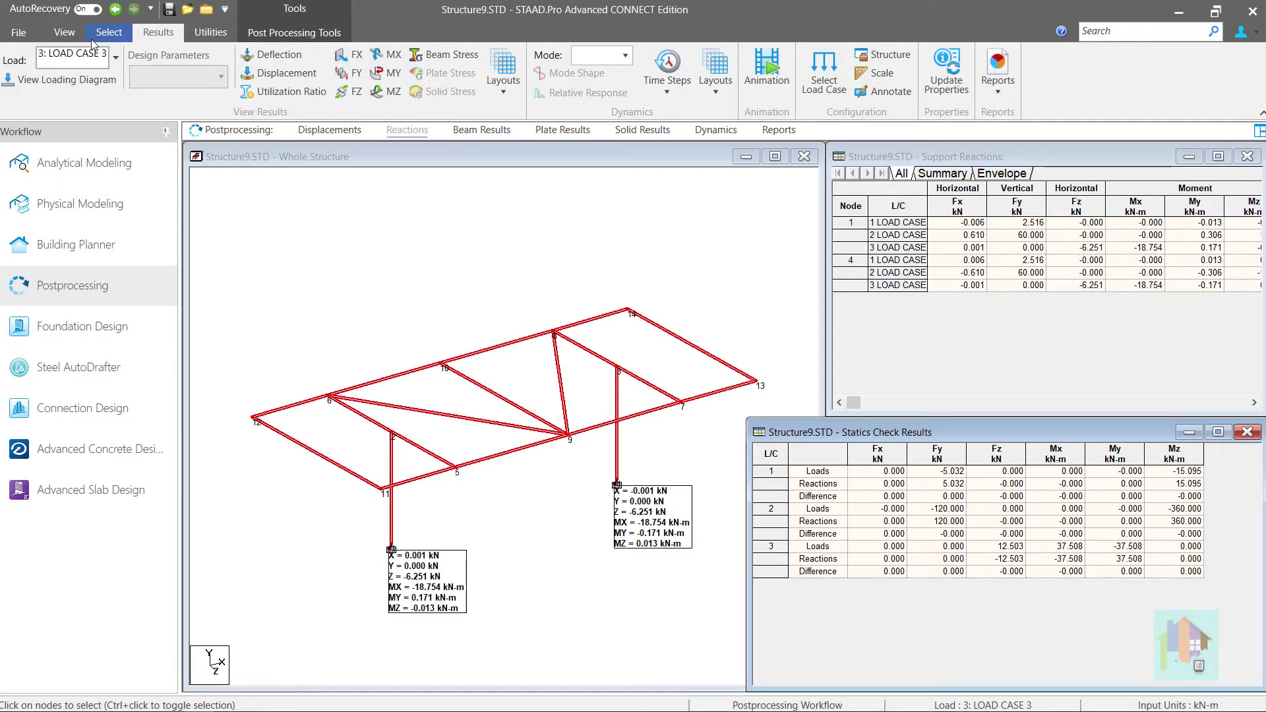
click(69, 160)
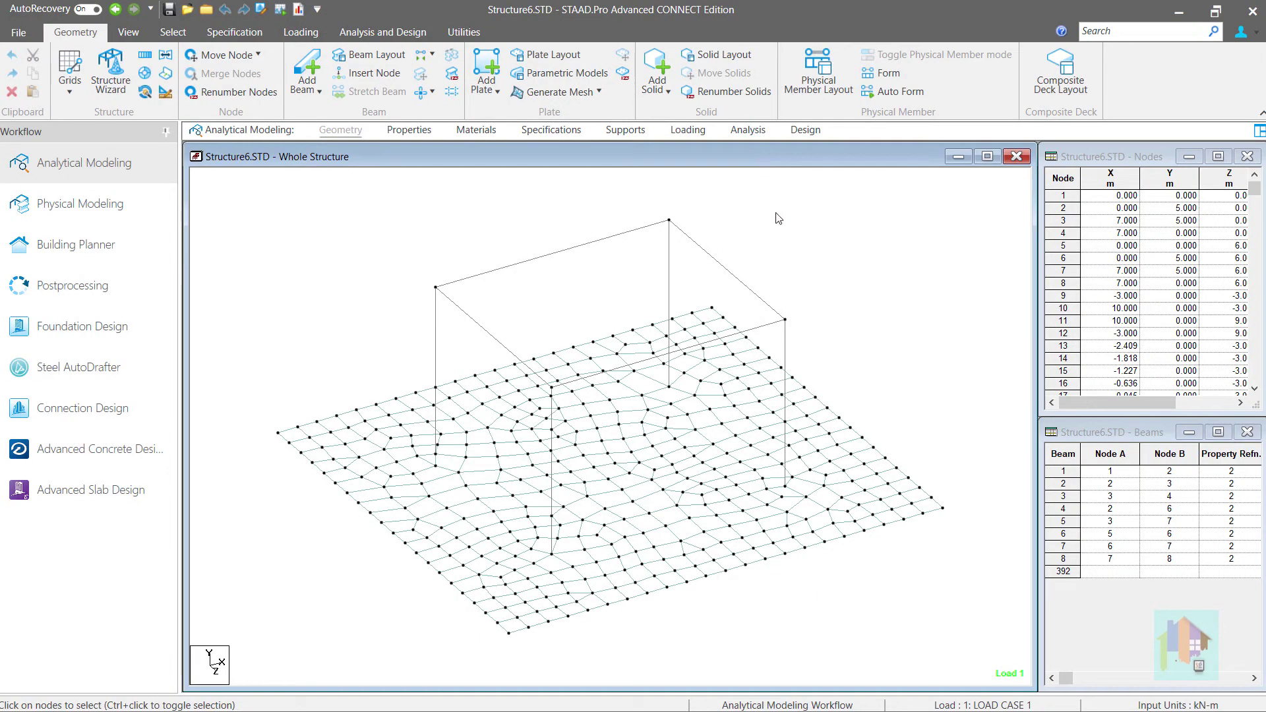
Step: Examine the Structure6 frame and its plate mat in a rotated 3D rendering, and close the rendered view
right_click(778, 218)
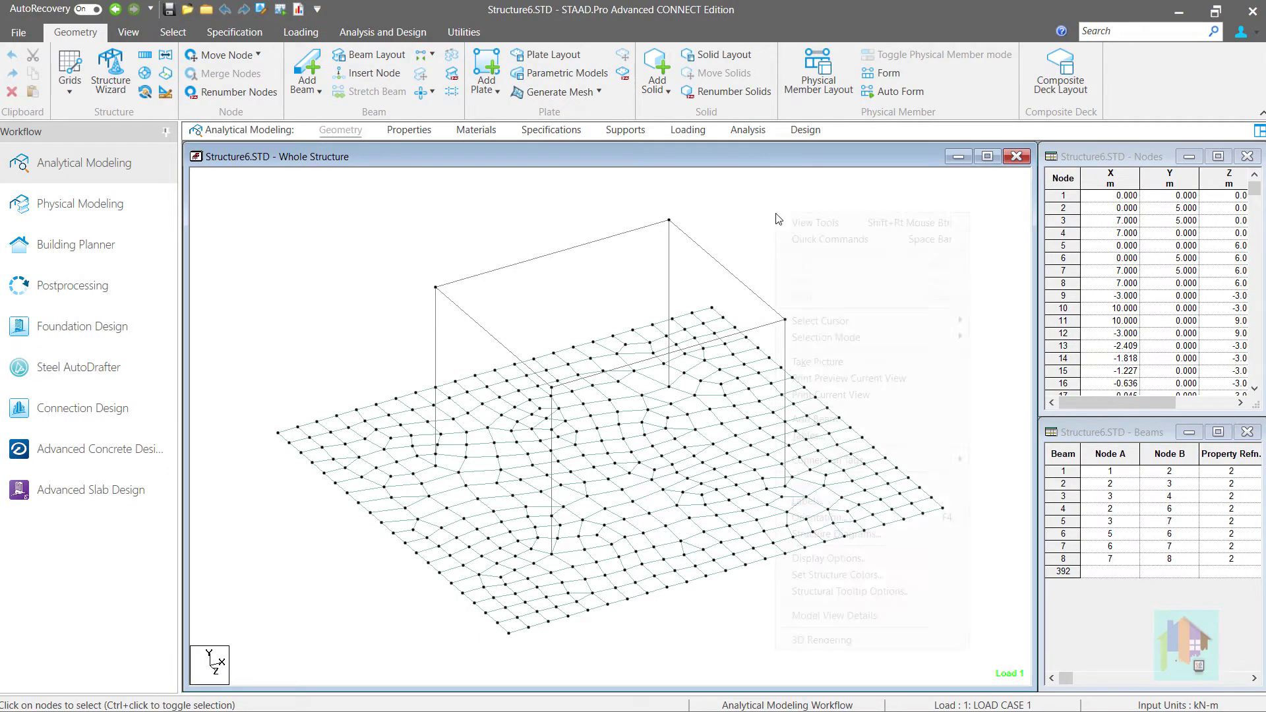
click(870, 645)
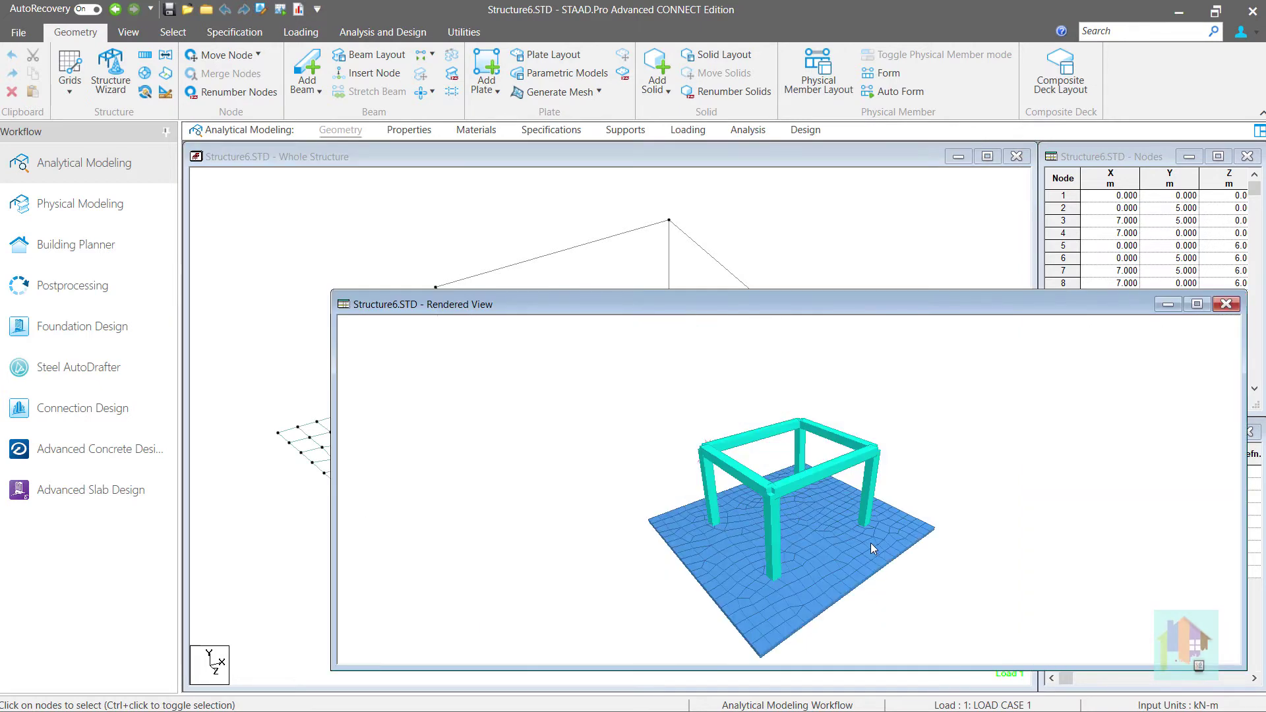
drag(784, 552, 829, 526)
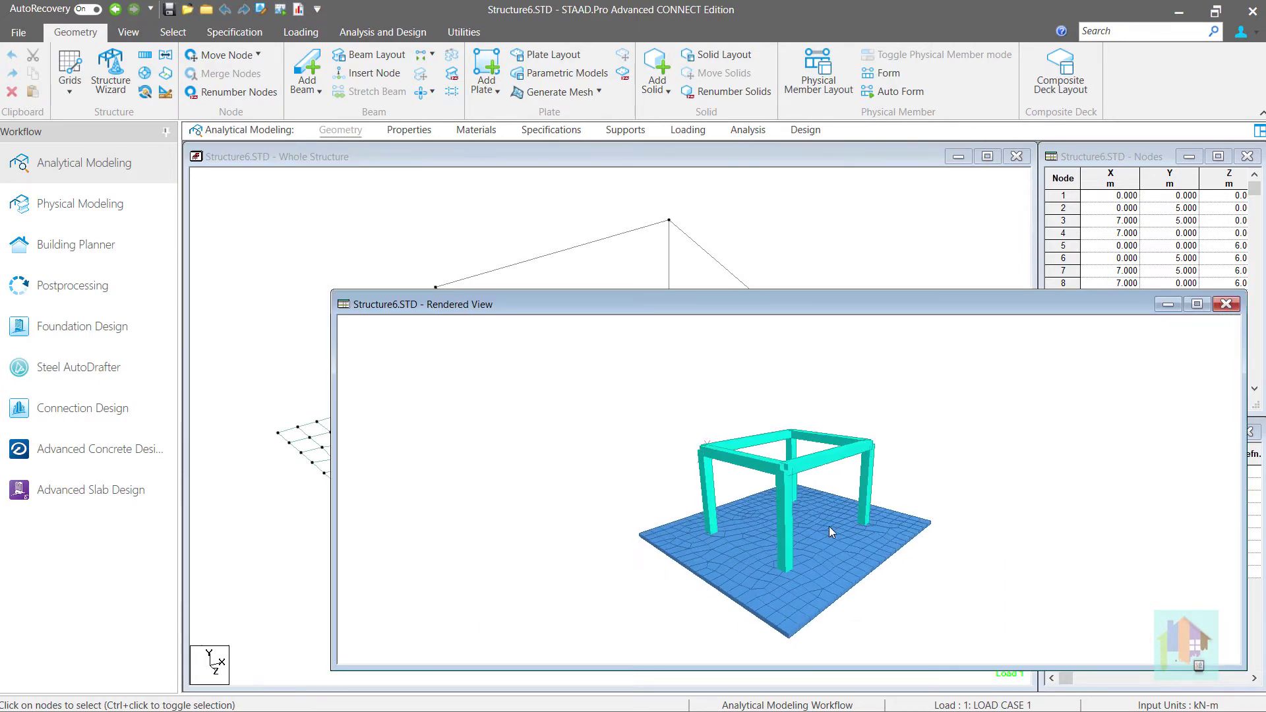
click(1226, 305)
Step: Review the plate mat's foundation support definition, including direction, subgrade modulus and compression-only setting, and close it
click(625, 131)
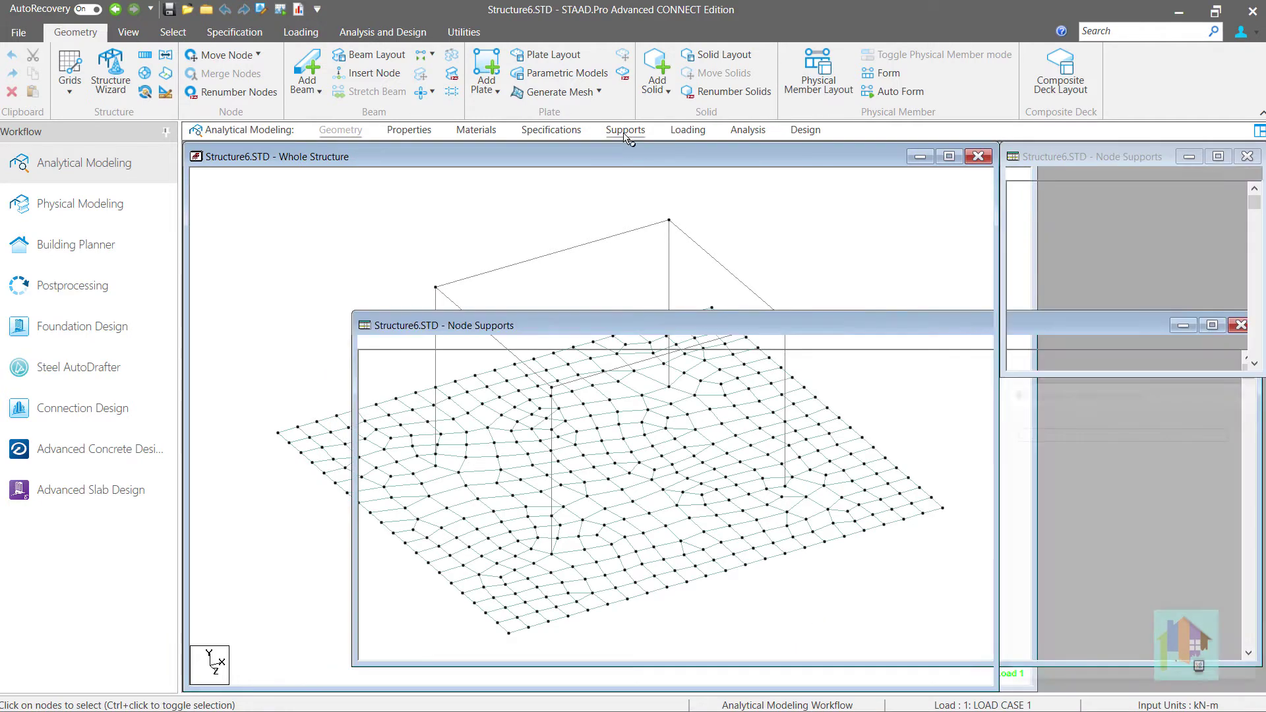
double_click(1062, 451)
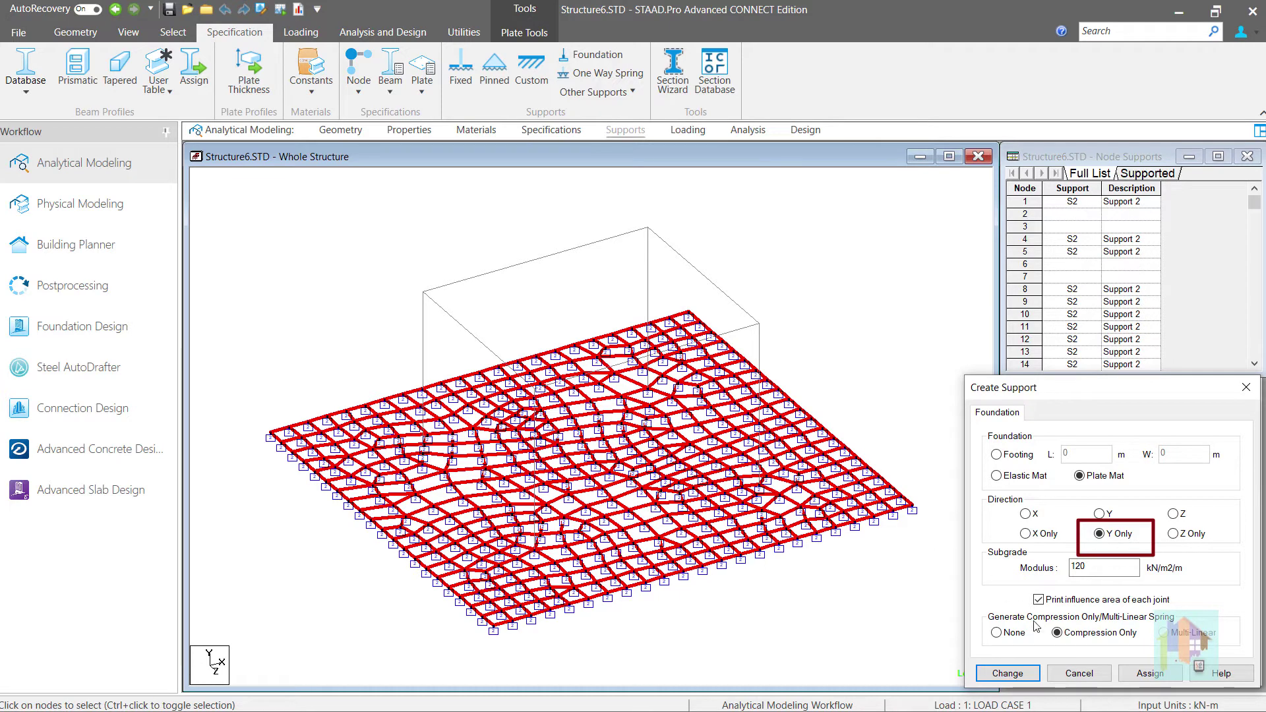
click(1079, 673)
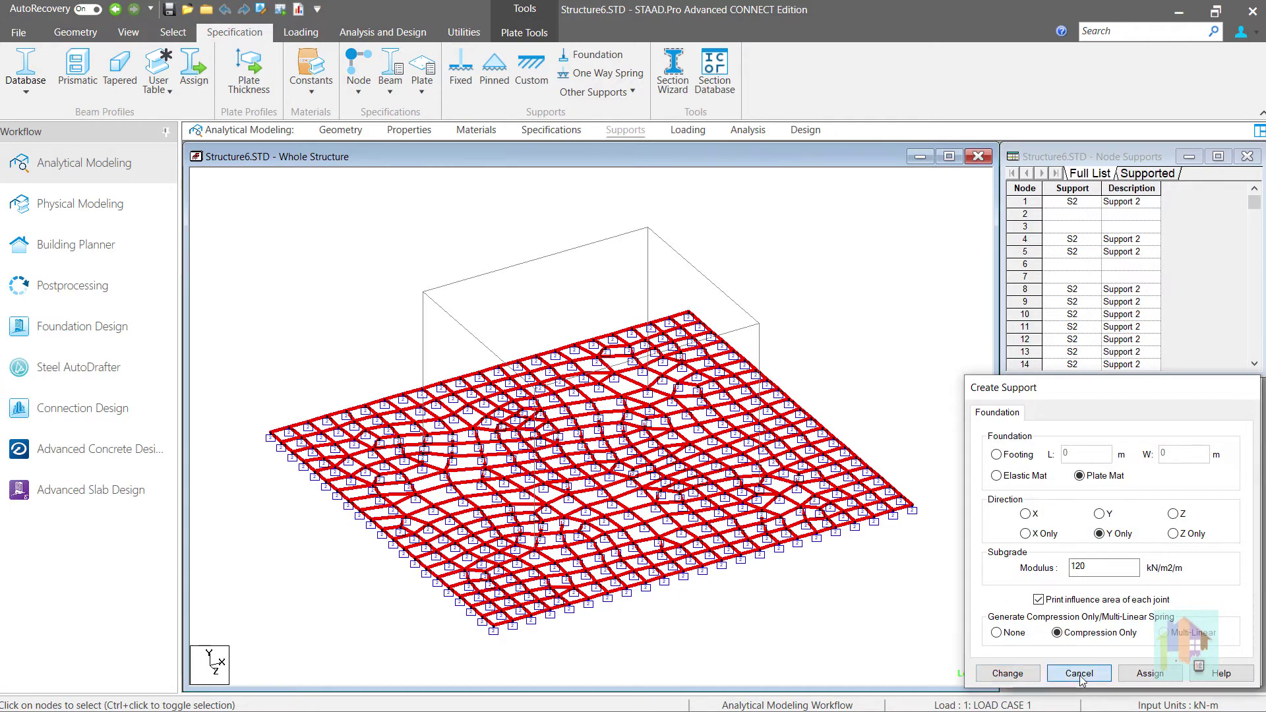
Step: Review the contents of all three load cases, including the selfweight, the FX nodal load and the repeat load
click(692, 131)
click(1020, 196)
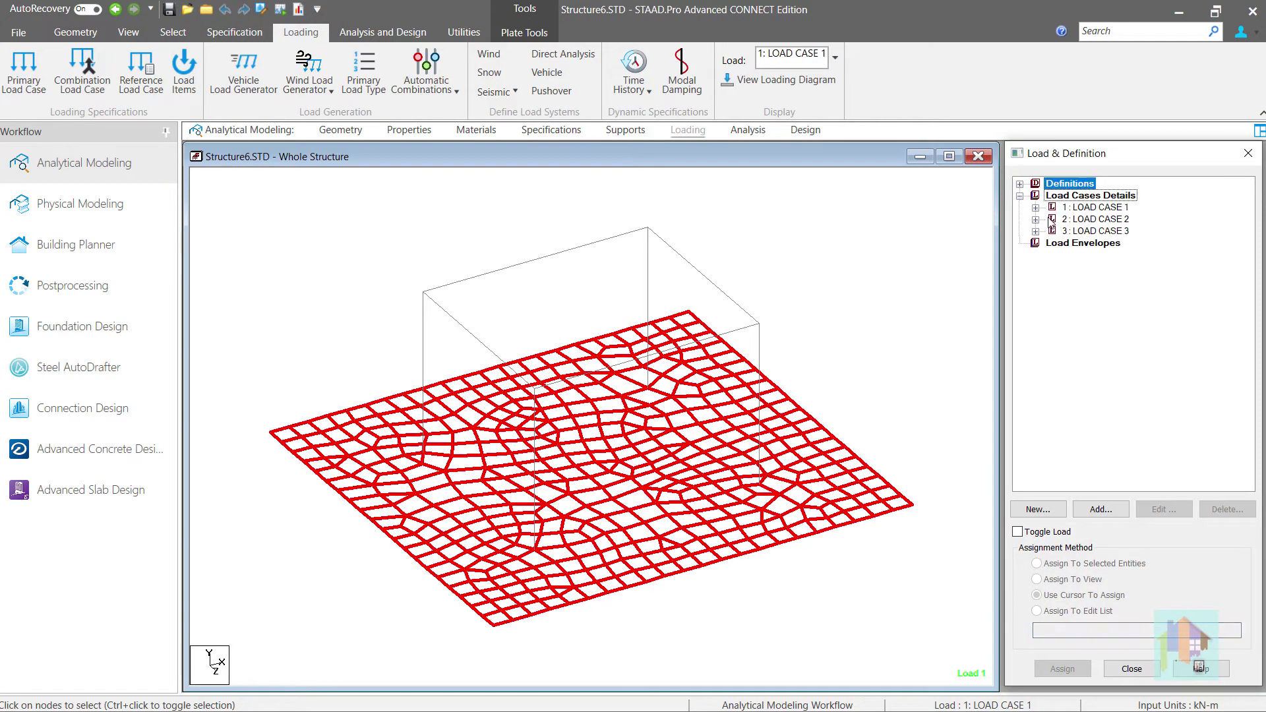
click(1036, 208)
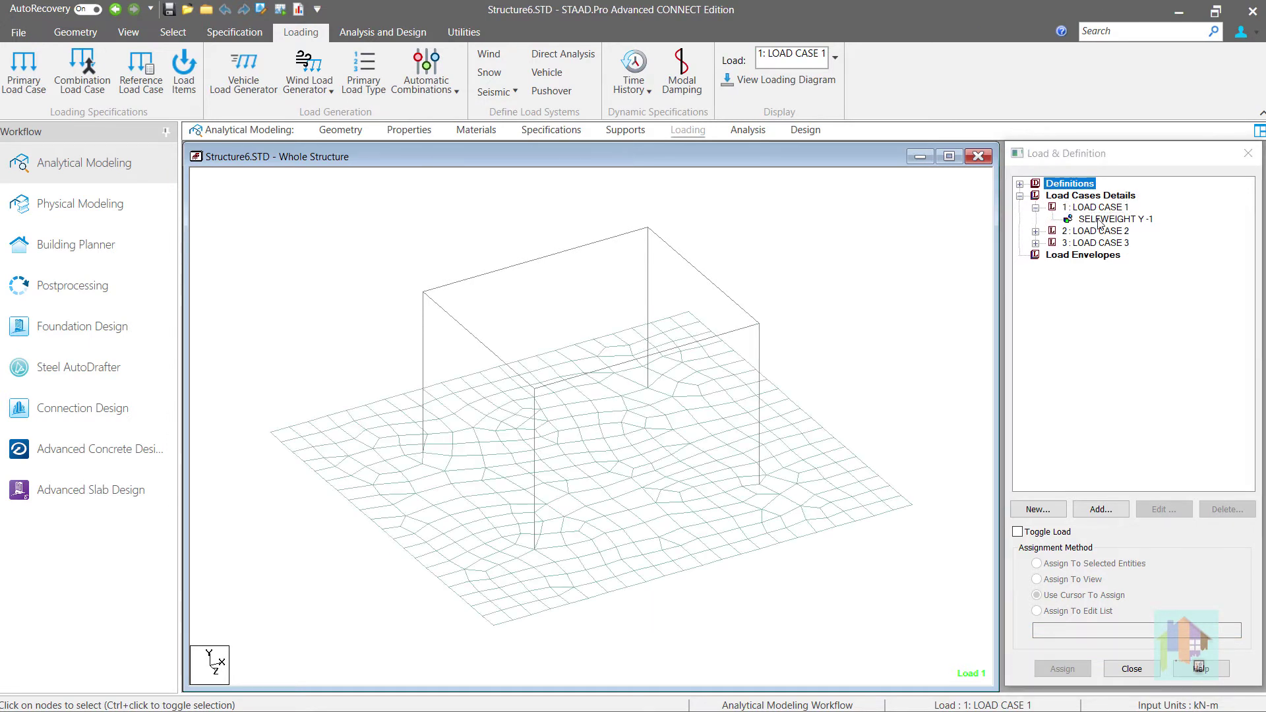
click(1098, 220)
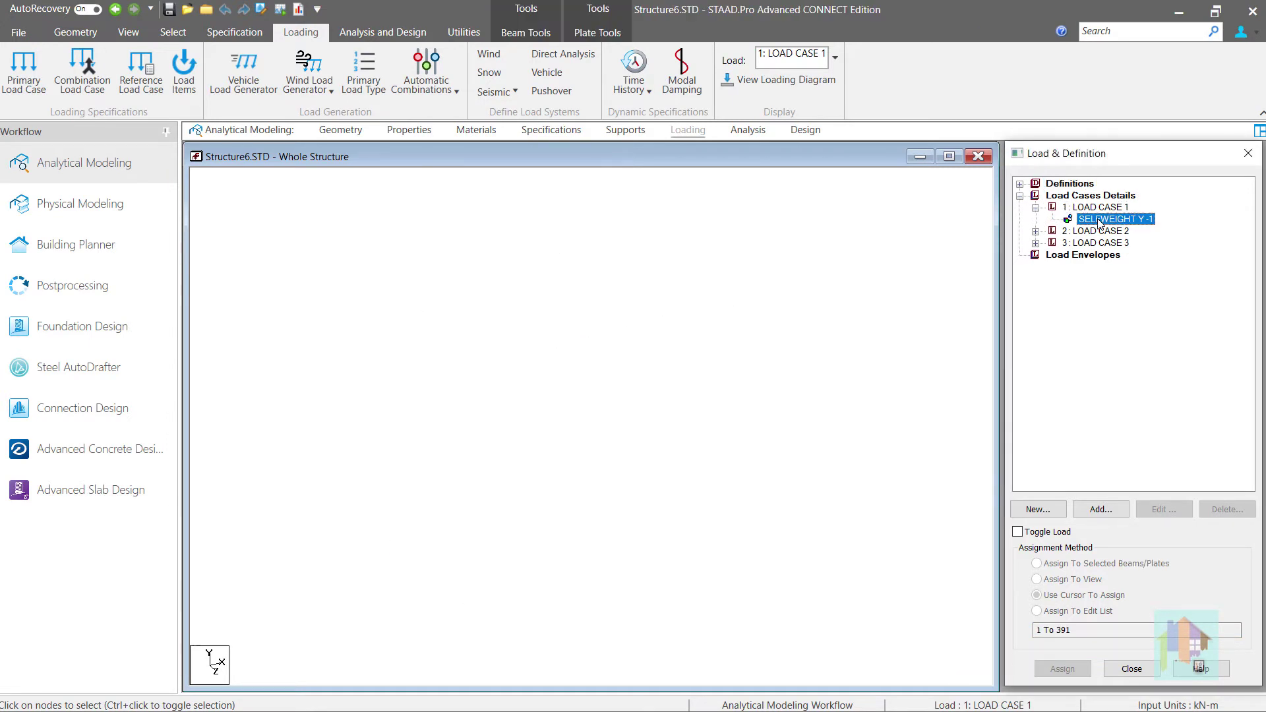
click(1036, 232)
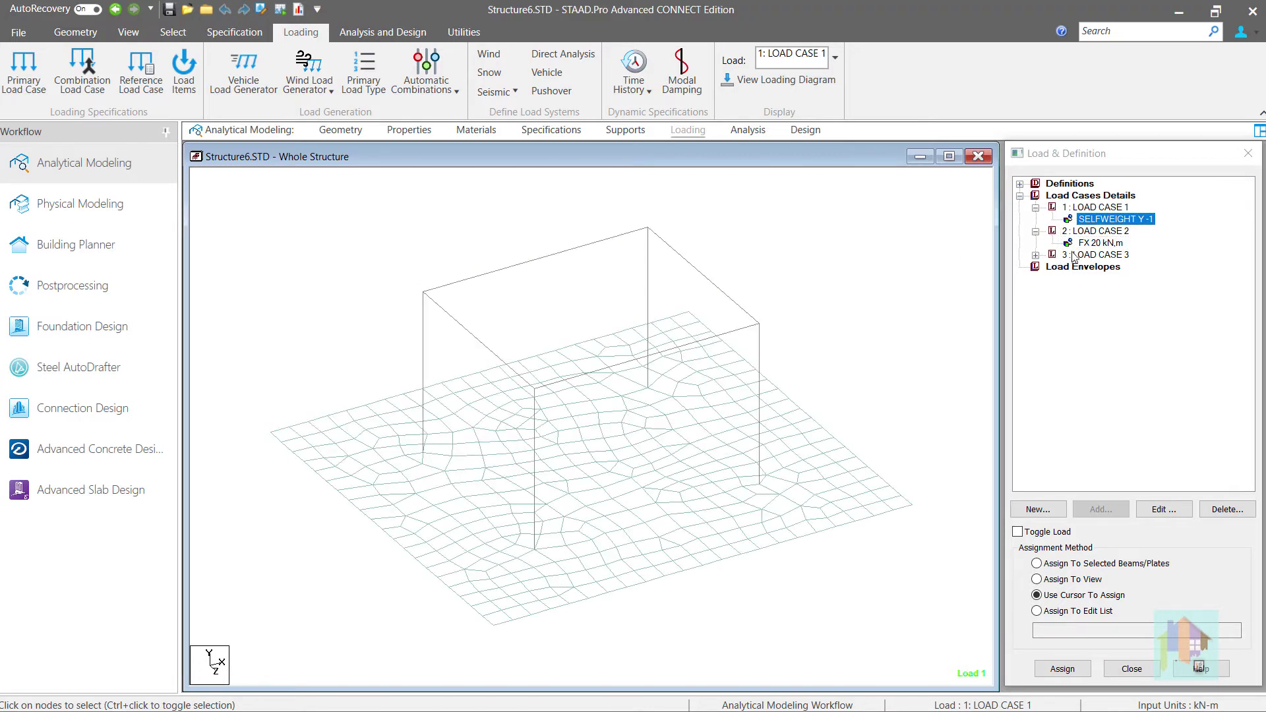
click(1085, 244)
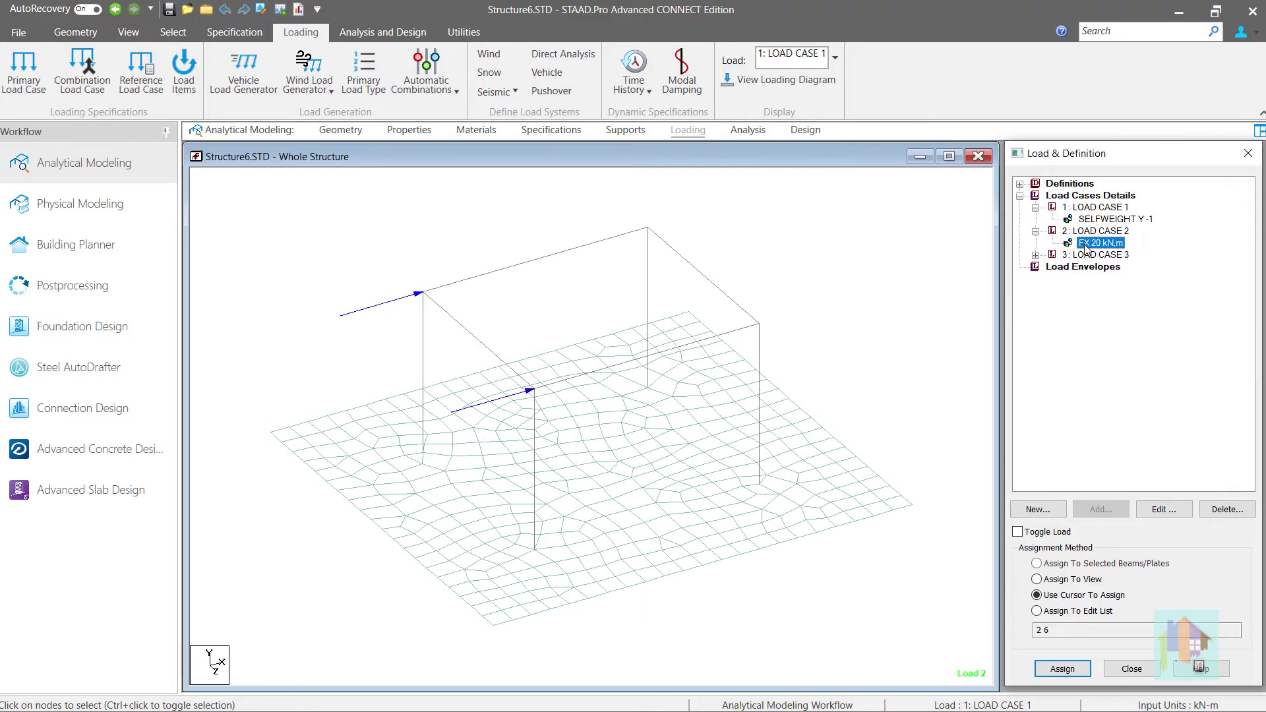
click(1036, 256)
click(1052, 268)
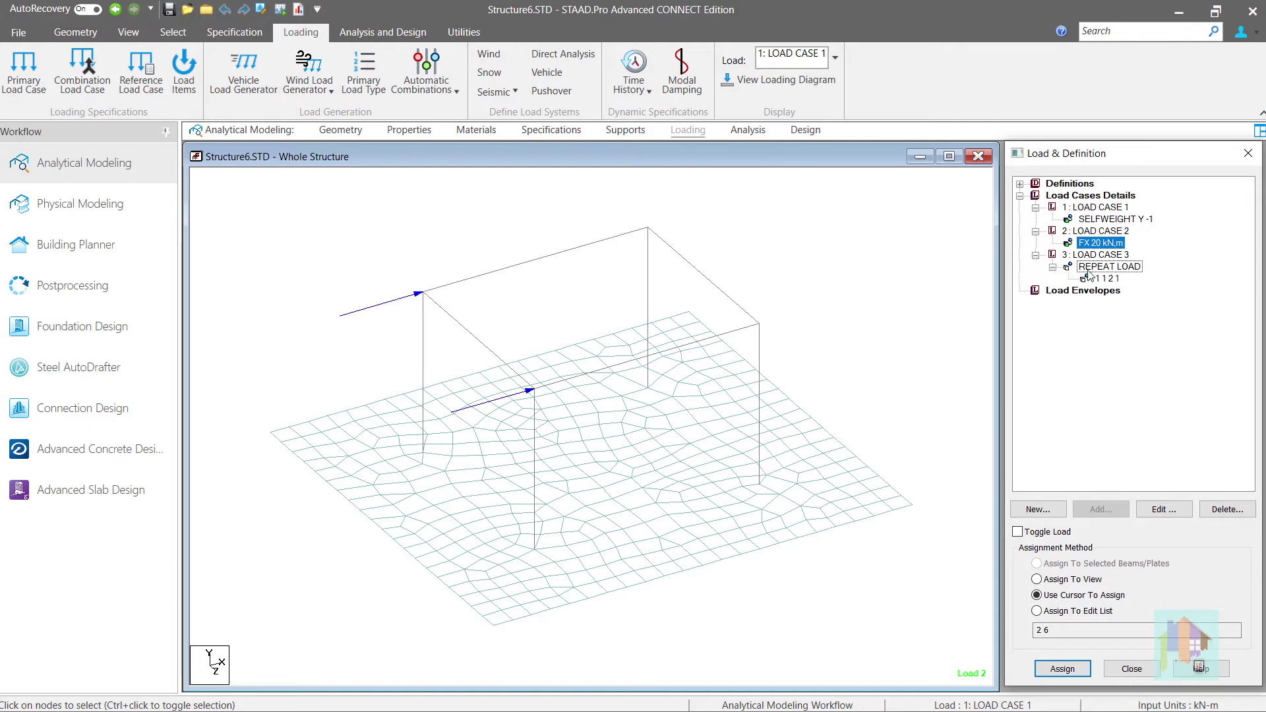
click(1097, 279)
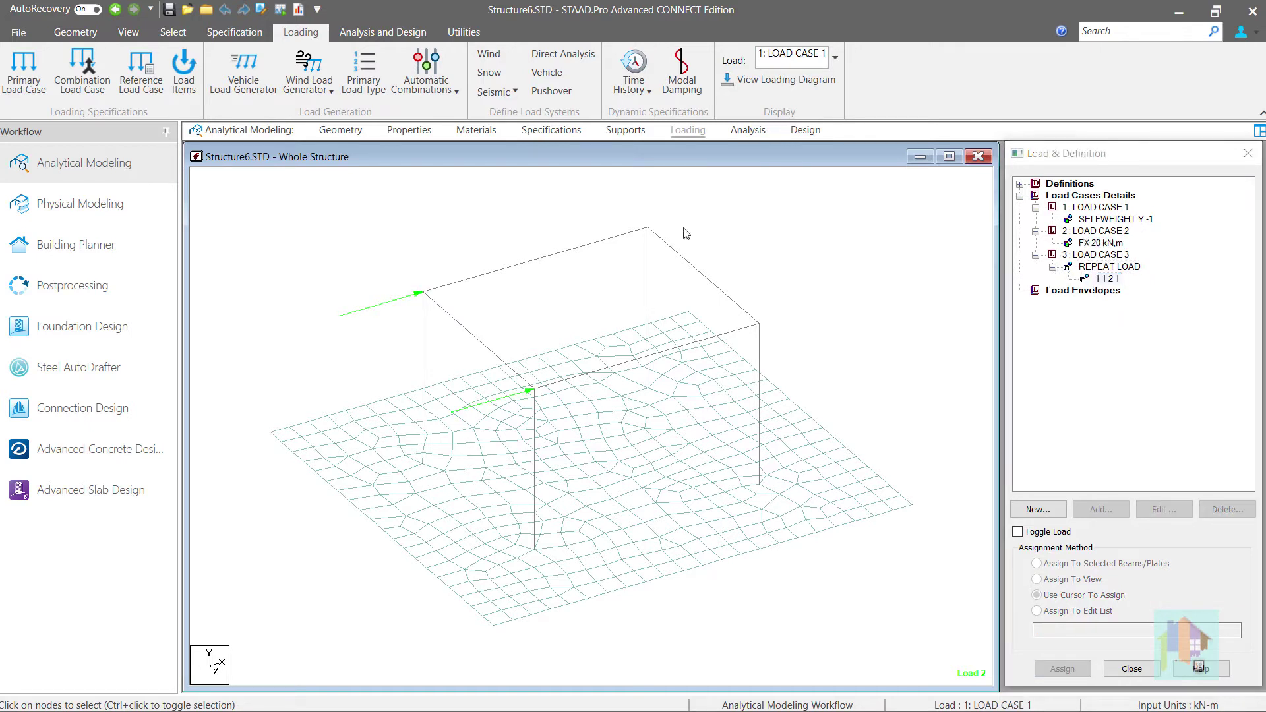
Step: Examine the instability warnings in the Structure6 analysis output, filtering out the messages and locating several joint 372 entries, and close the viewer
click(301, 11)
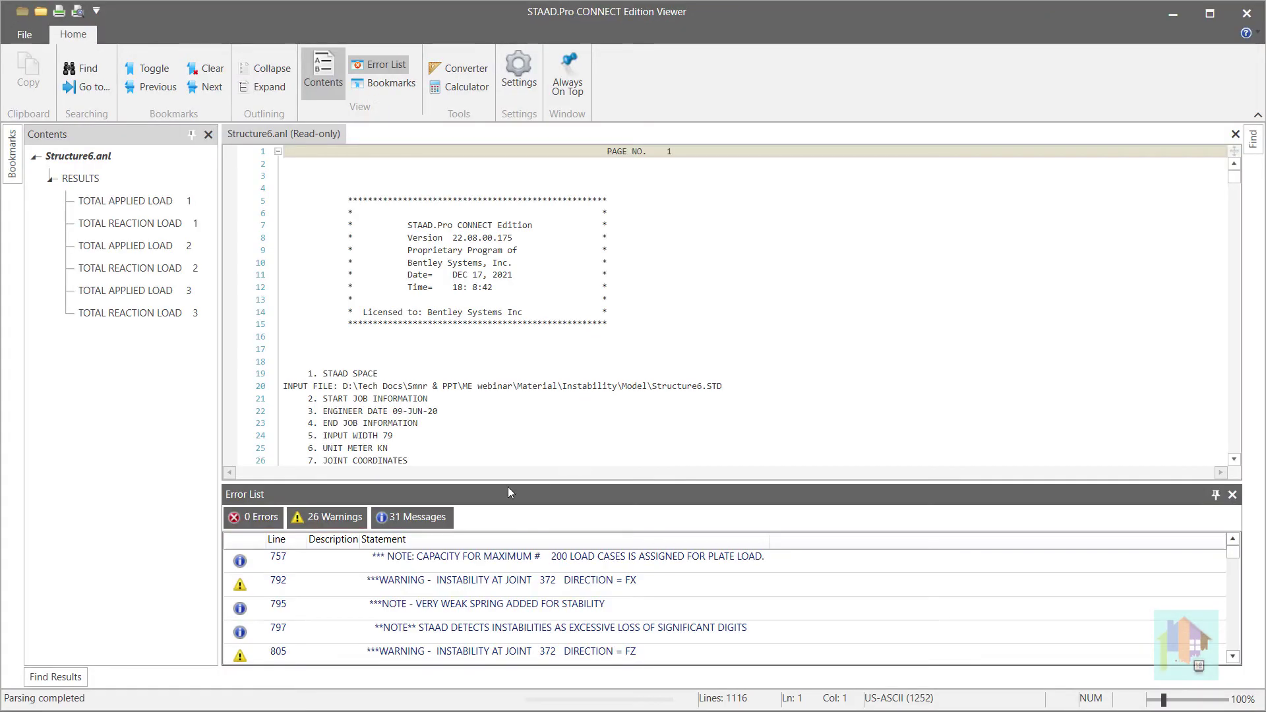
click(432, 516)
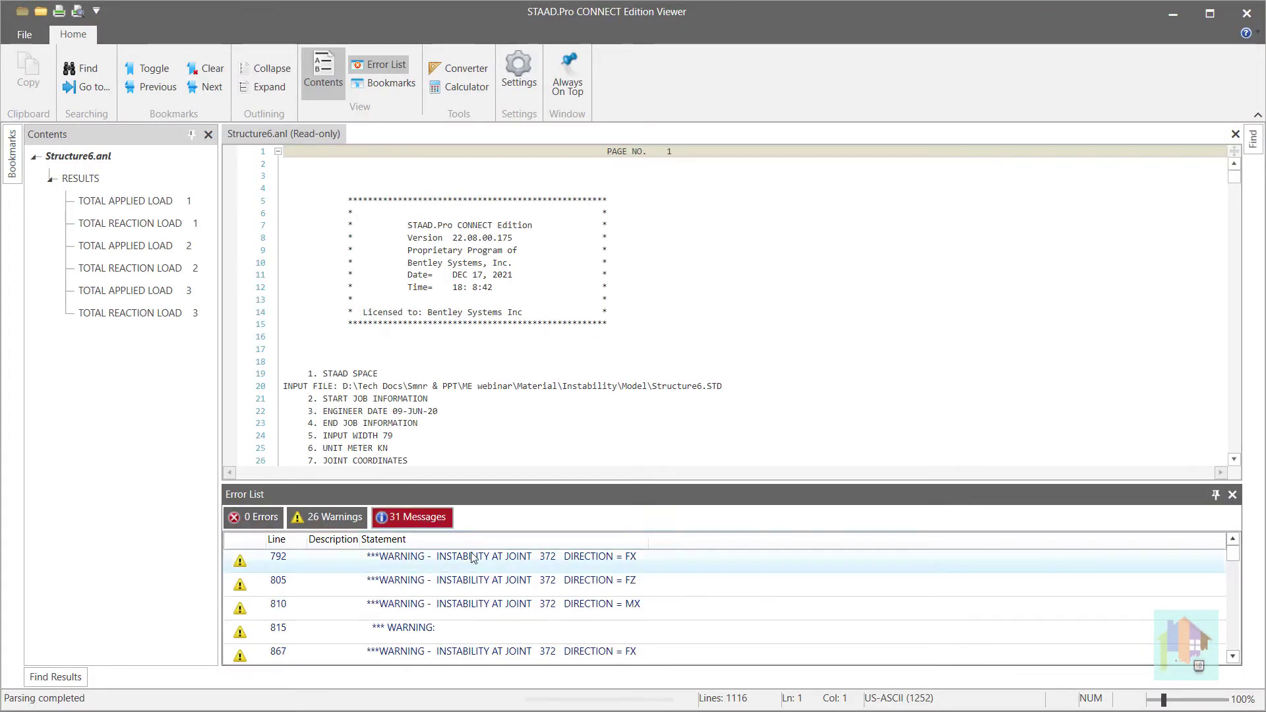
double_click(490, 566)
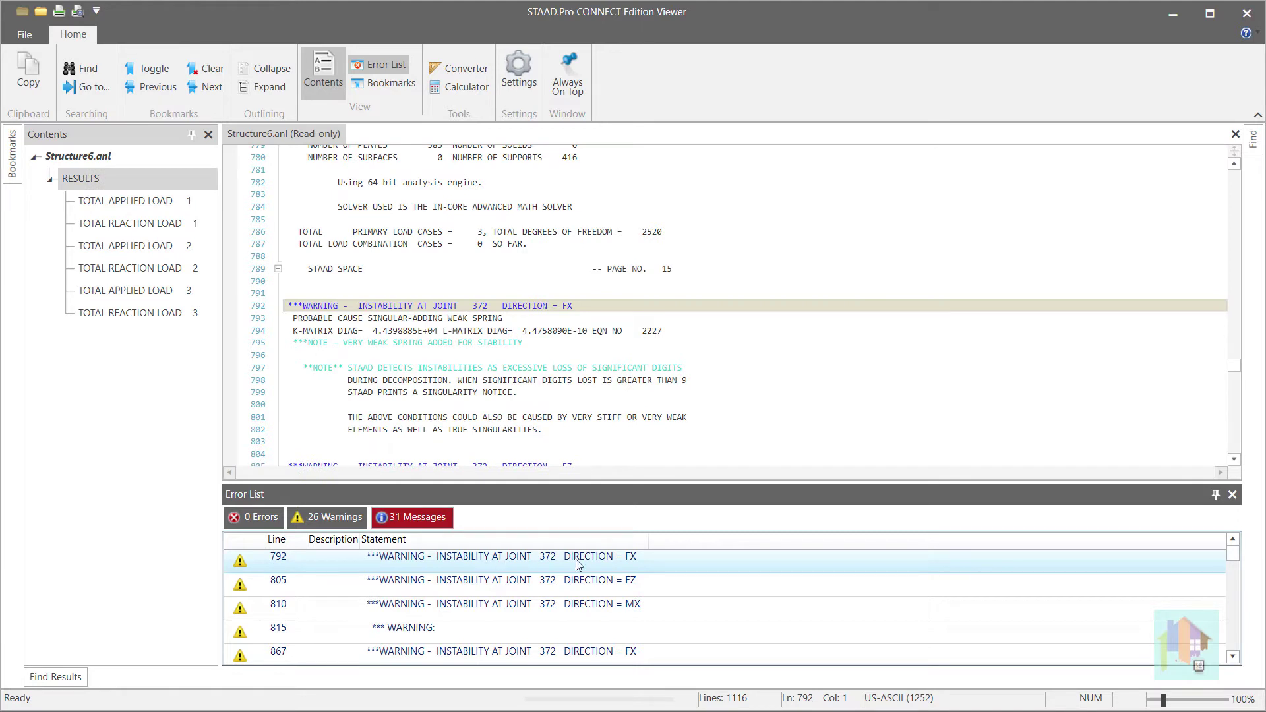
scroll(646, 610, down, 1)
scroll(650, 611, down, 1)
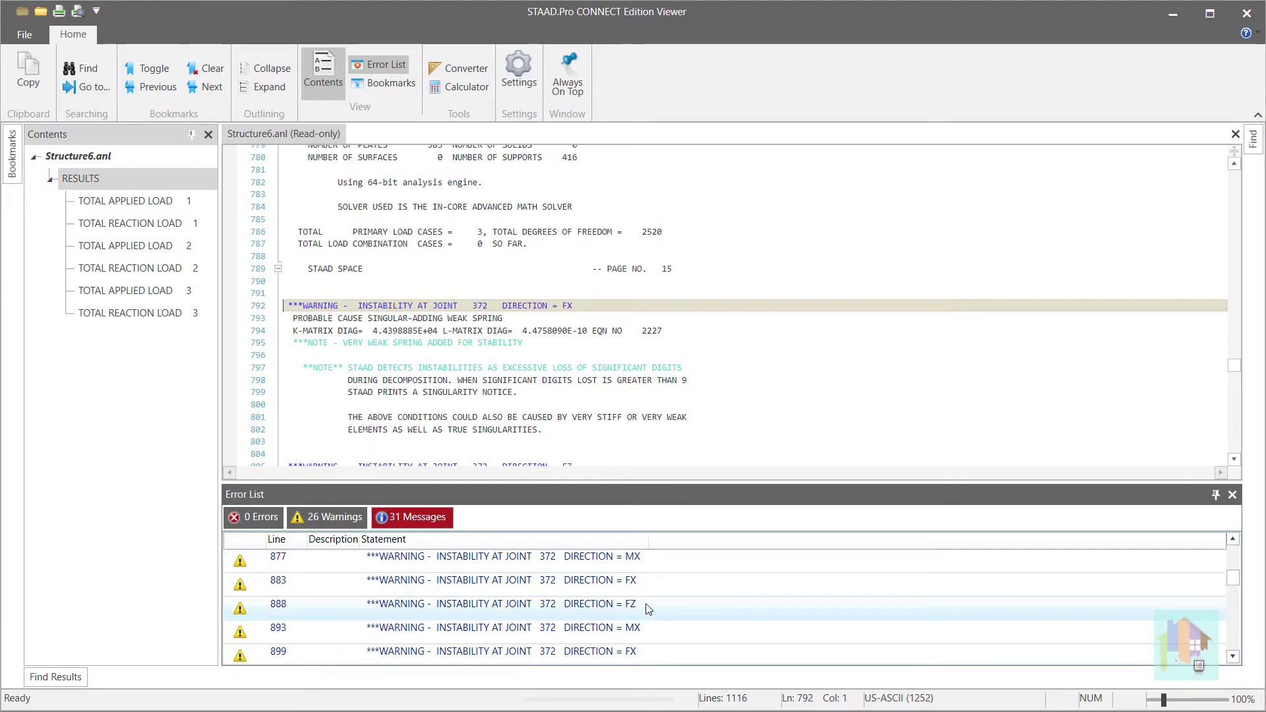
double_click(583, 604)
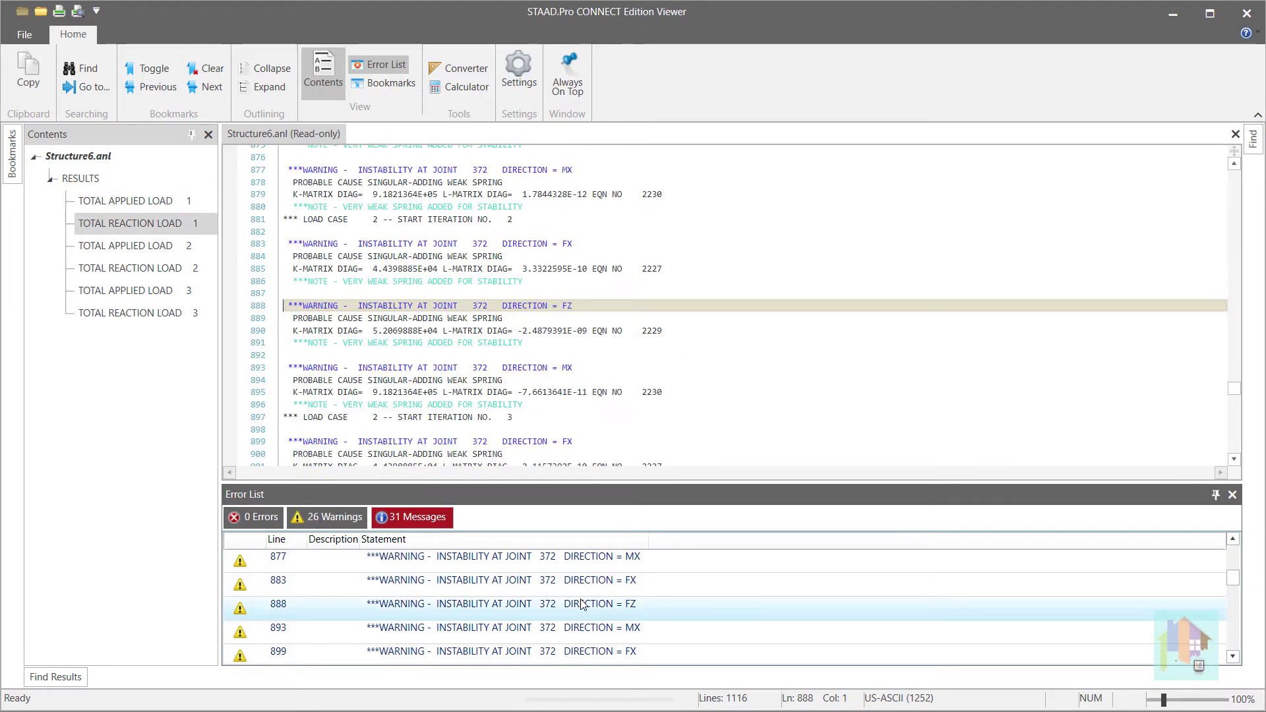
scroll(668, 601, down, 1)
scroll(668, 601, down, 2)
double_click(668, 603)
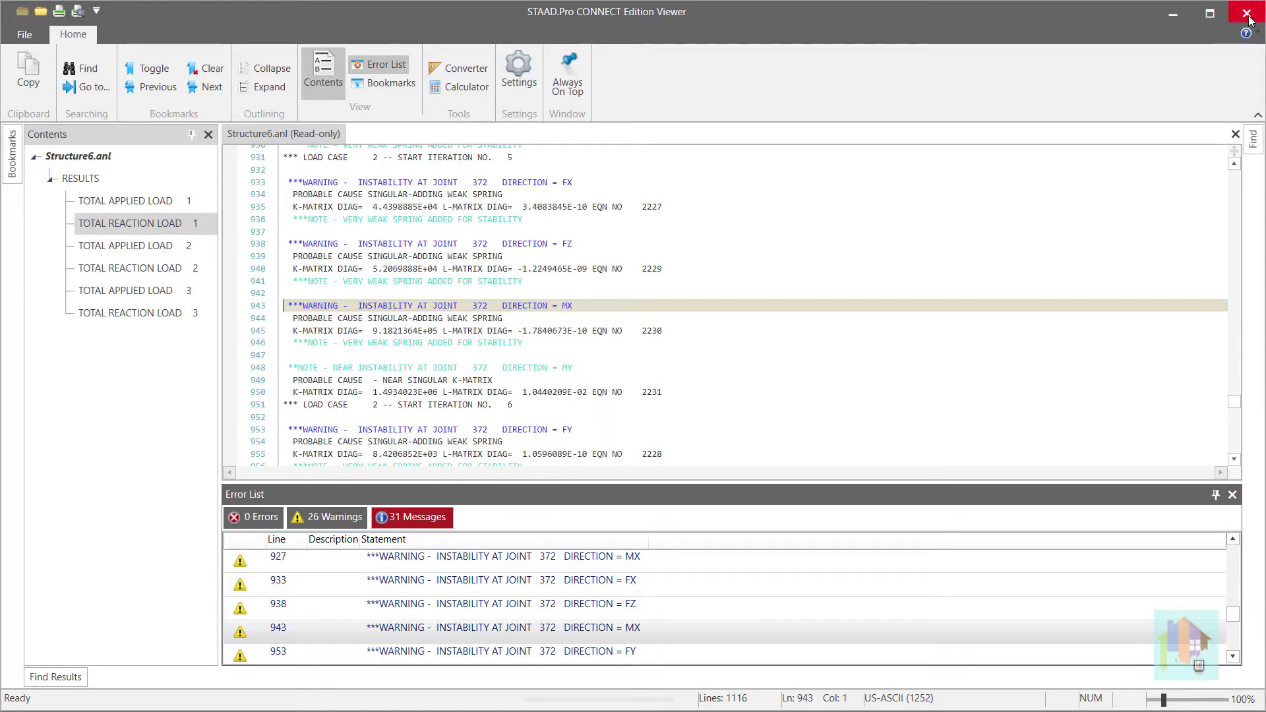
click(1247, 15)
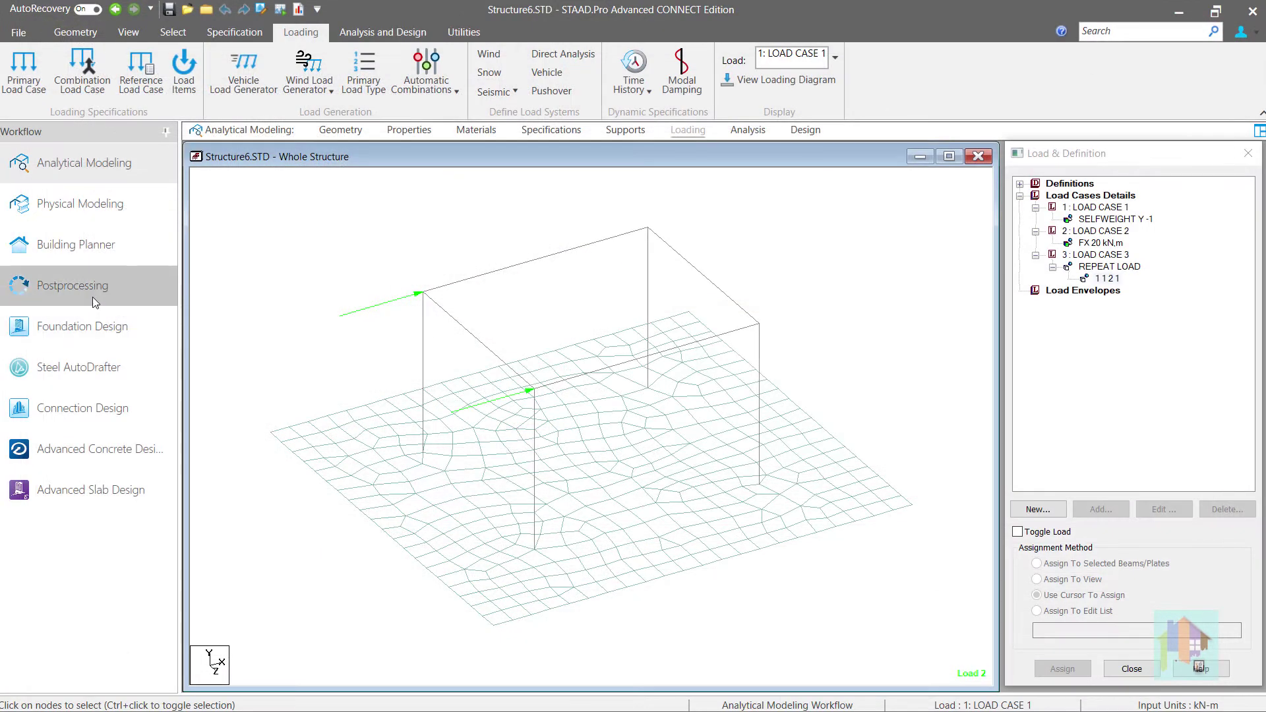
Step: Review the statics check and node displacements in postprocessing, widening both tables, and return to analytical modeling
click(93, 294)
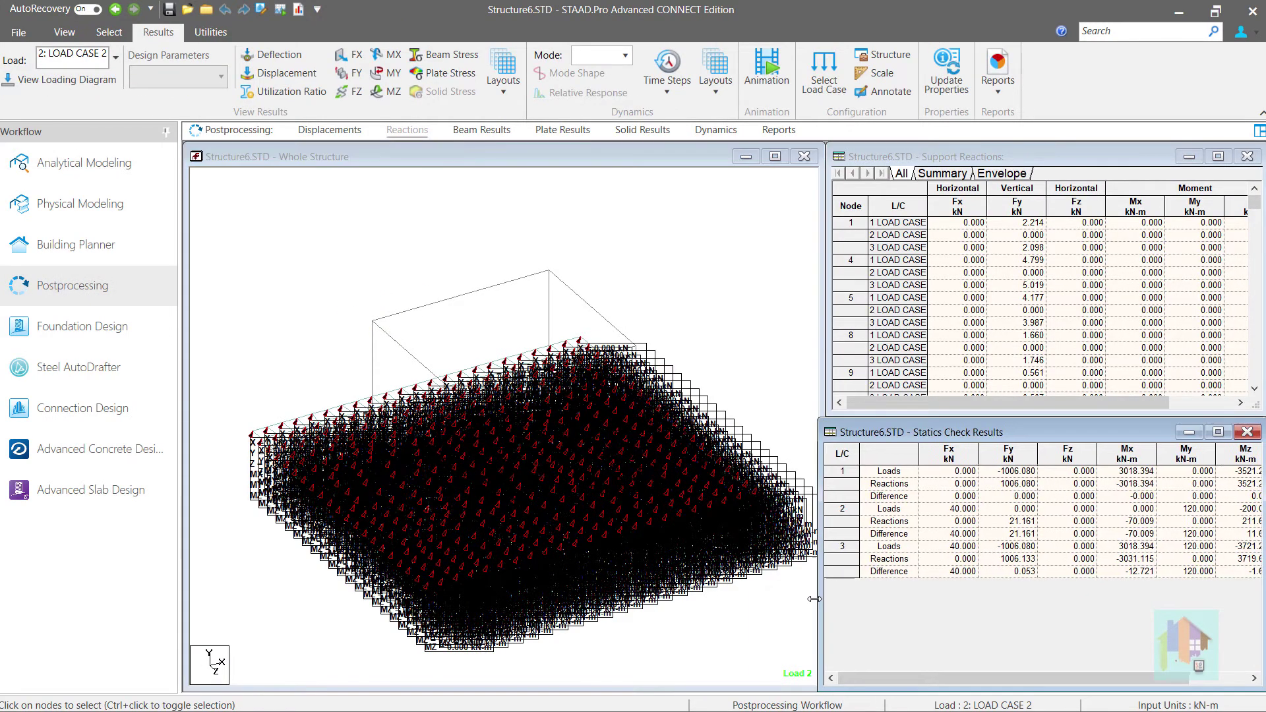
drag(825, 599, 762, 599)
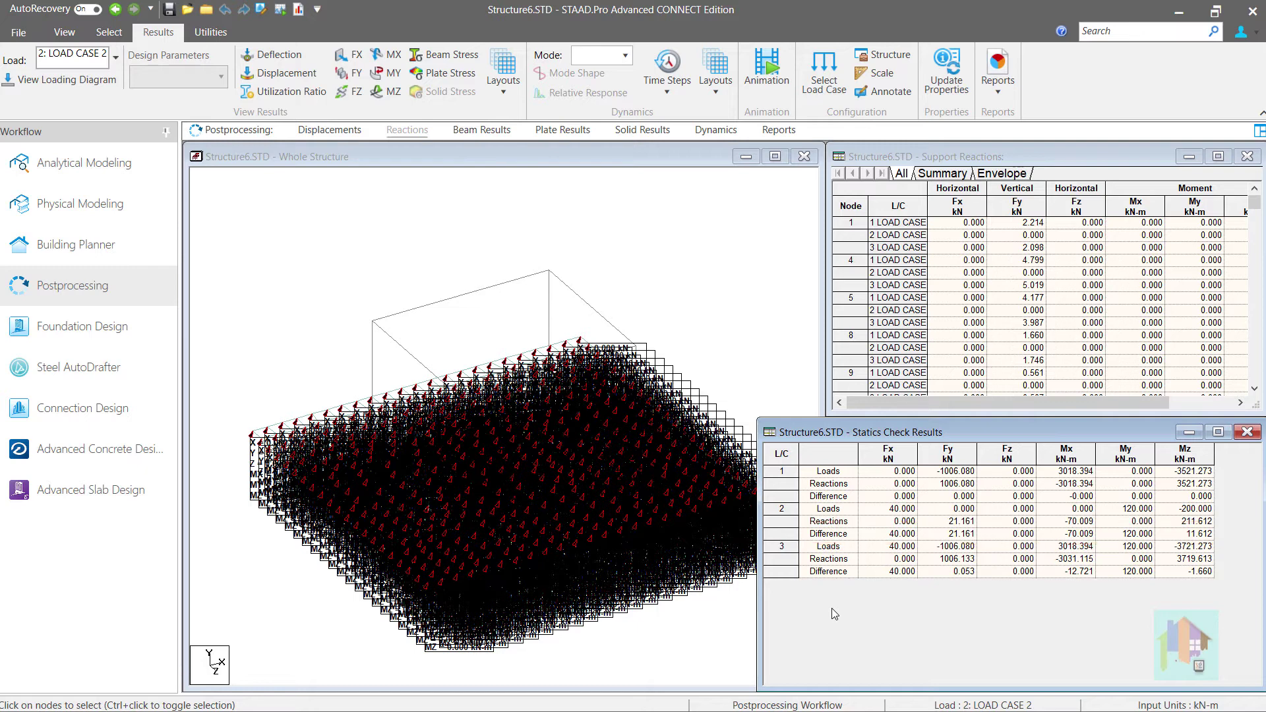
click(336, 130)
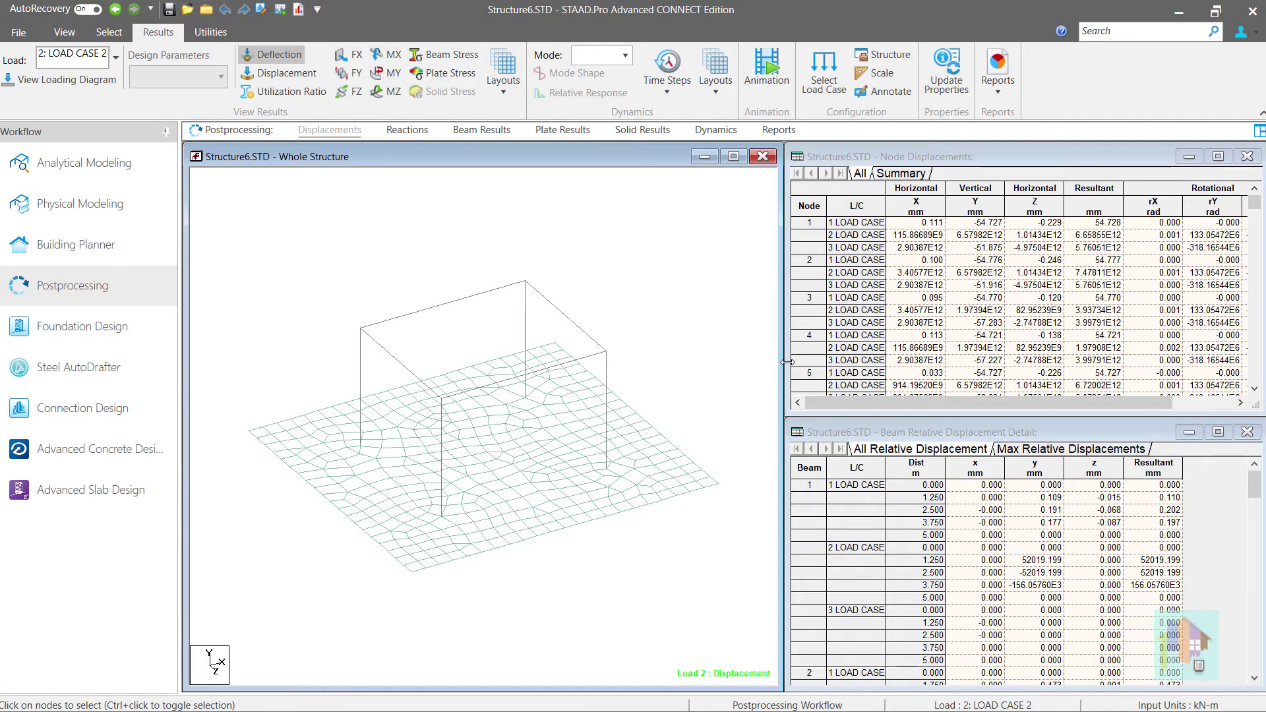
drag(788, 362, 716, 355)
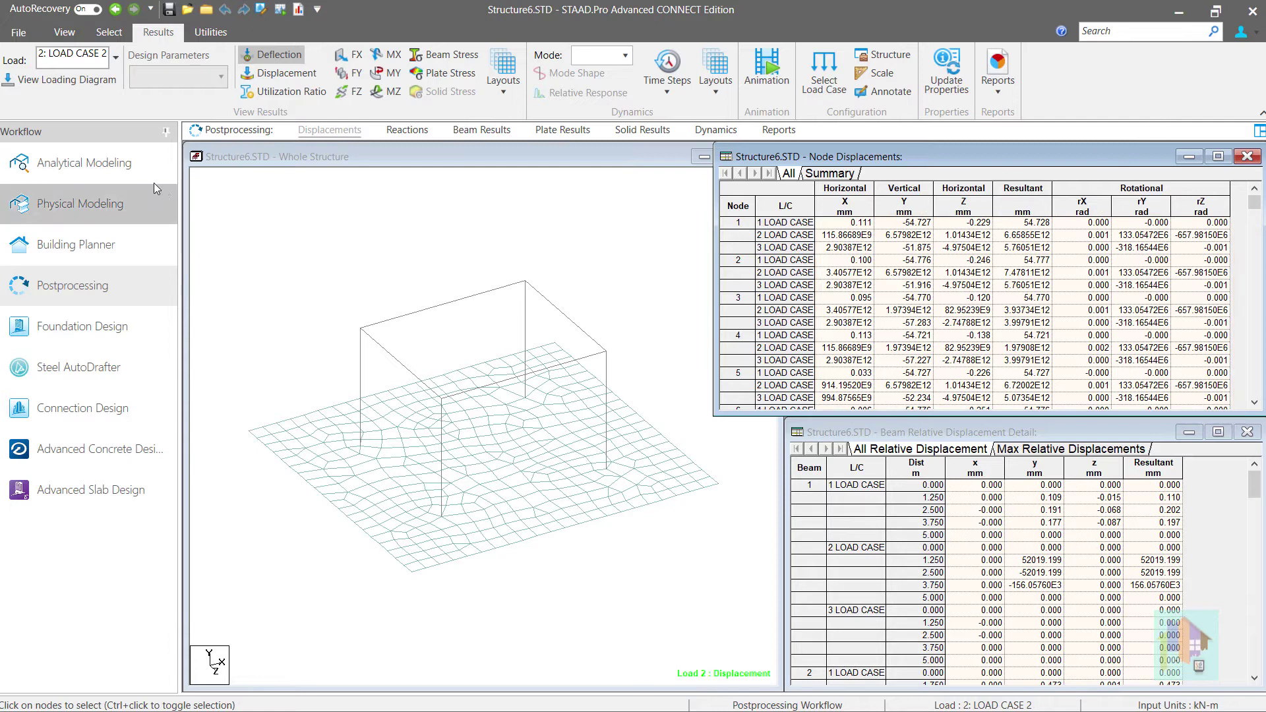
click(119, 167)
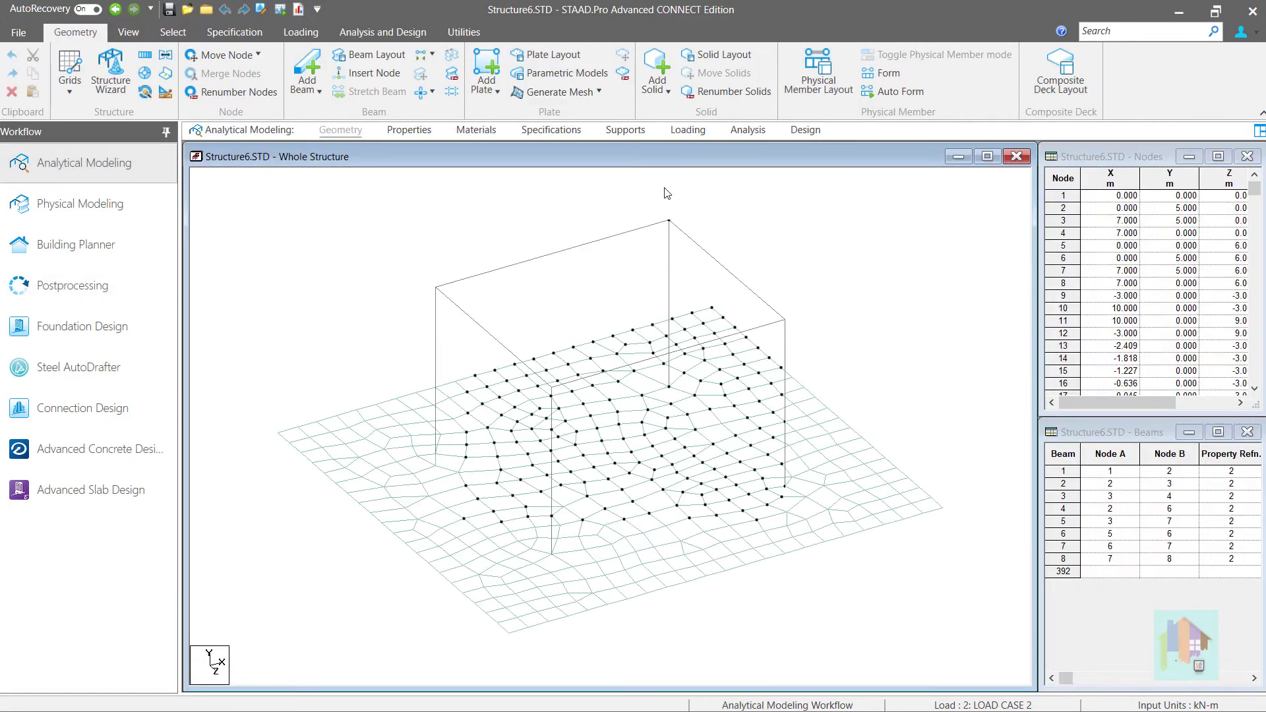
Step: Inspect the foundation settings of Support 2 on the plate mat and close the definition without changing it
click(628, 132)
double_click(1075, 446)
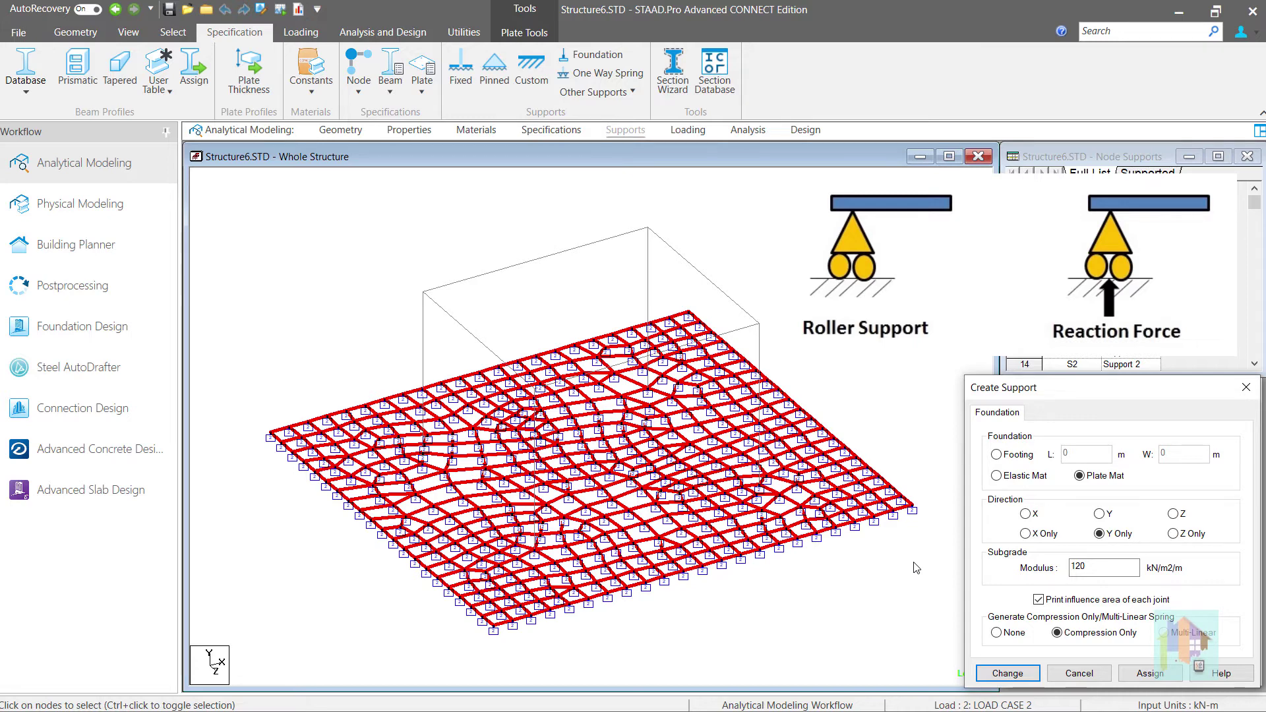
click(1247, 387)
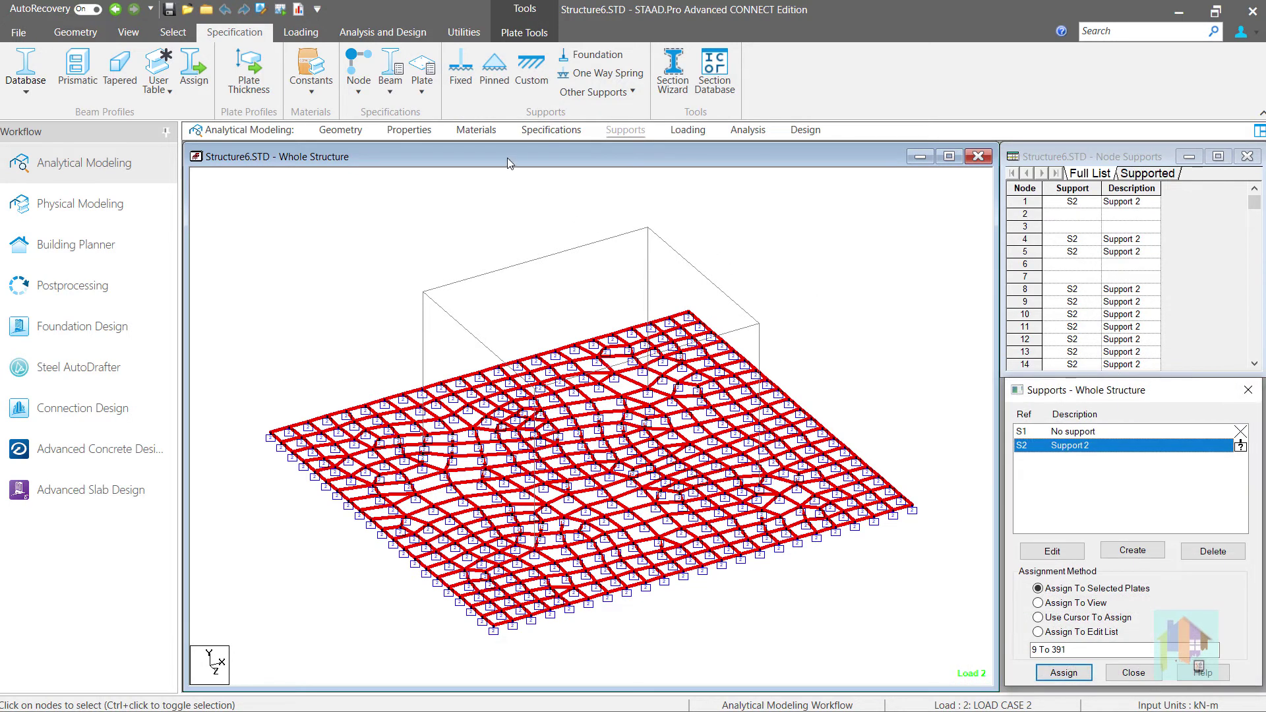
Step: Display the loading diagram for load case 2 and clear the plate selection to inspect the lateral loads
click(308, 33)
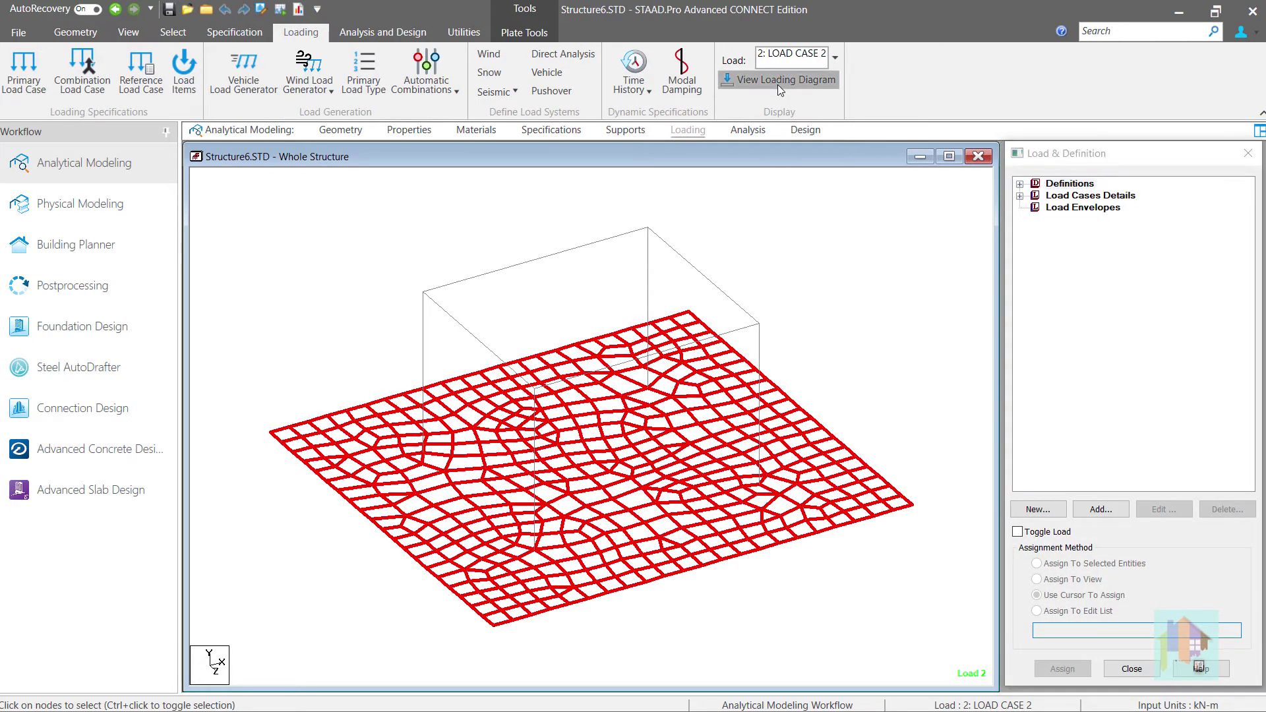
click(778, 83)
click(874, 256)
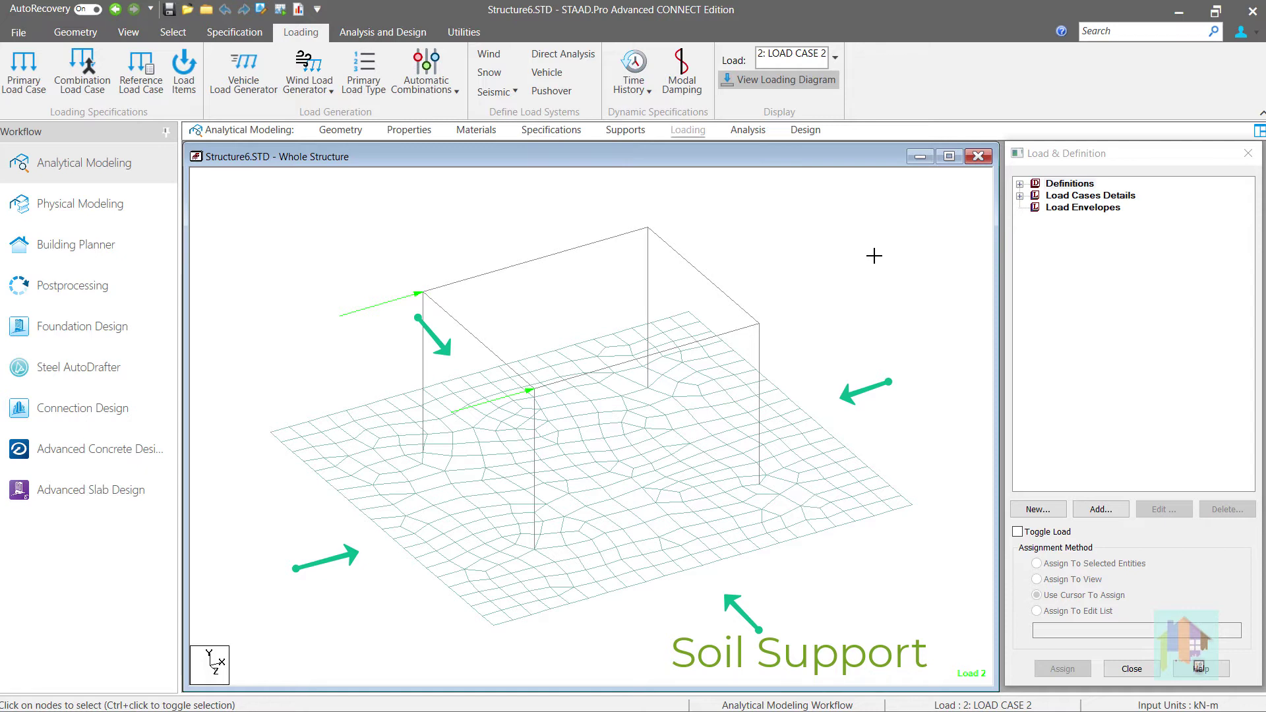
Step: Change the direction of the plate mat foundation support, Support 2, to Y and apply the modified definition
click(628, 132)
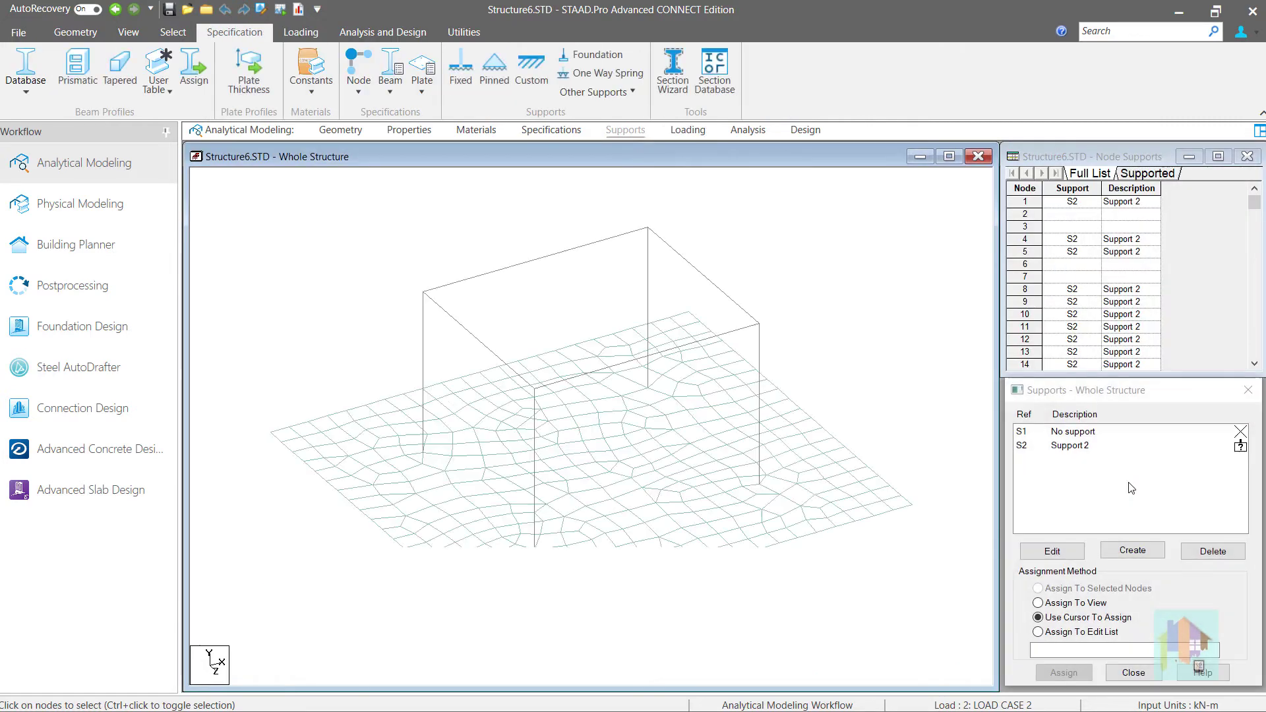
double_click(1069, 445)
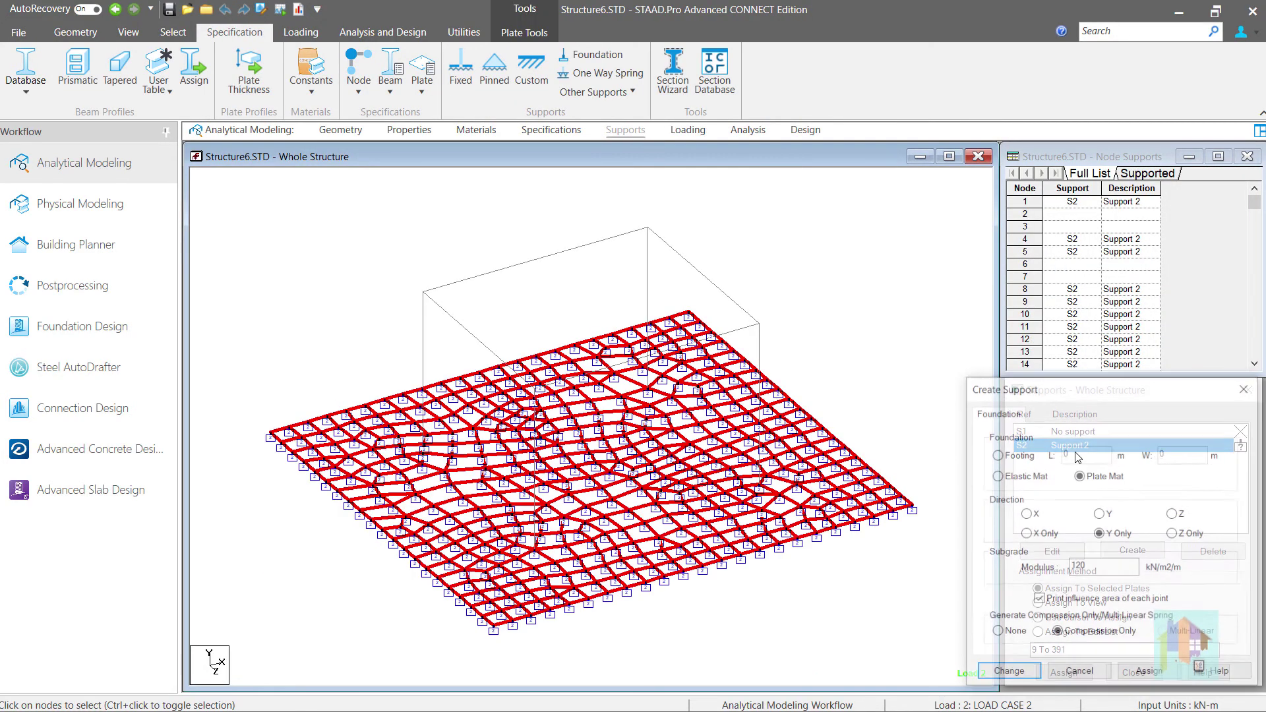
click(1100, 515)
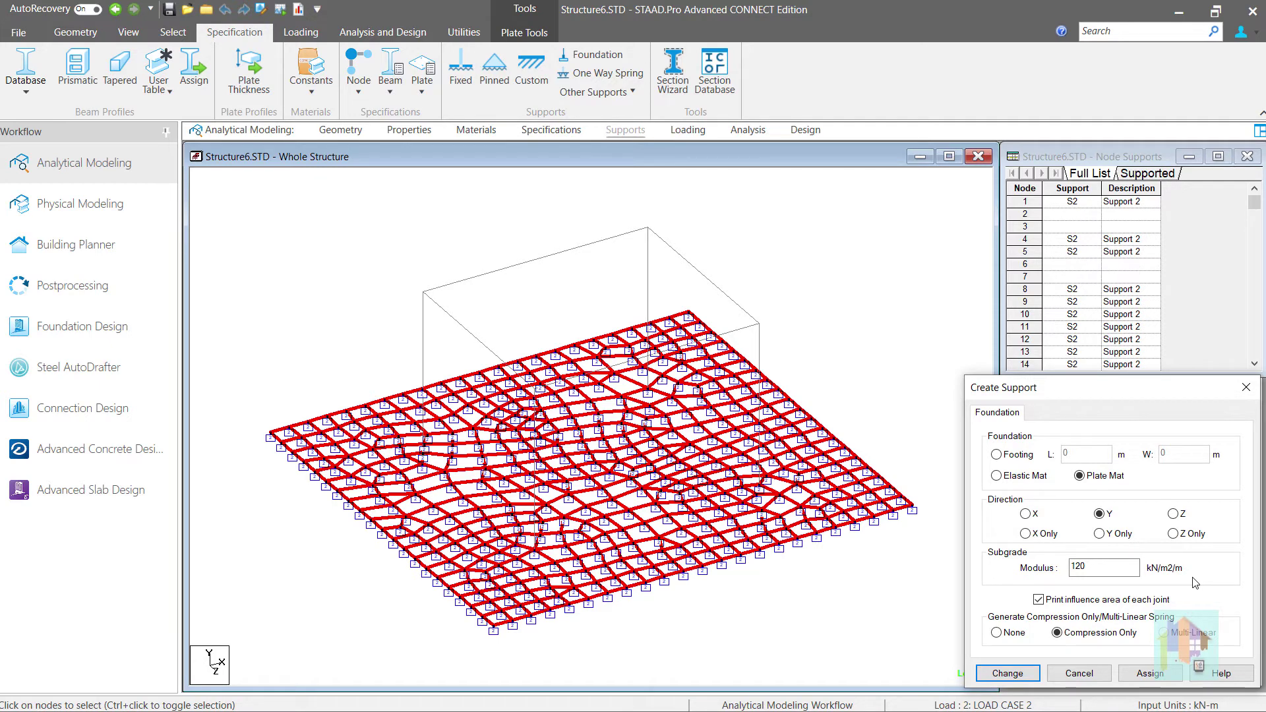
click(1008, 674)
click(1131, 586)
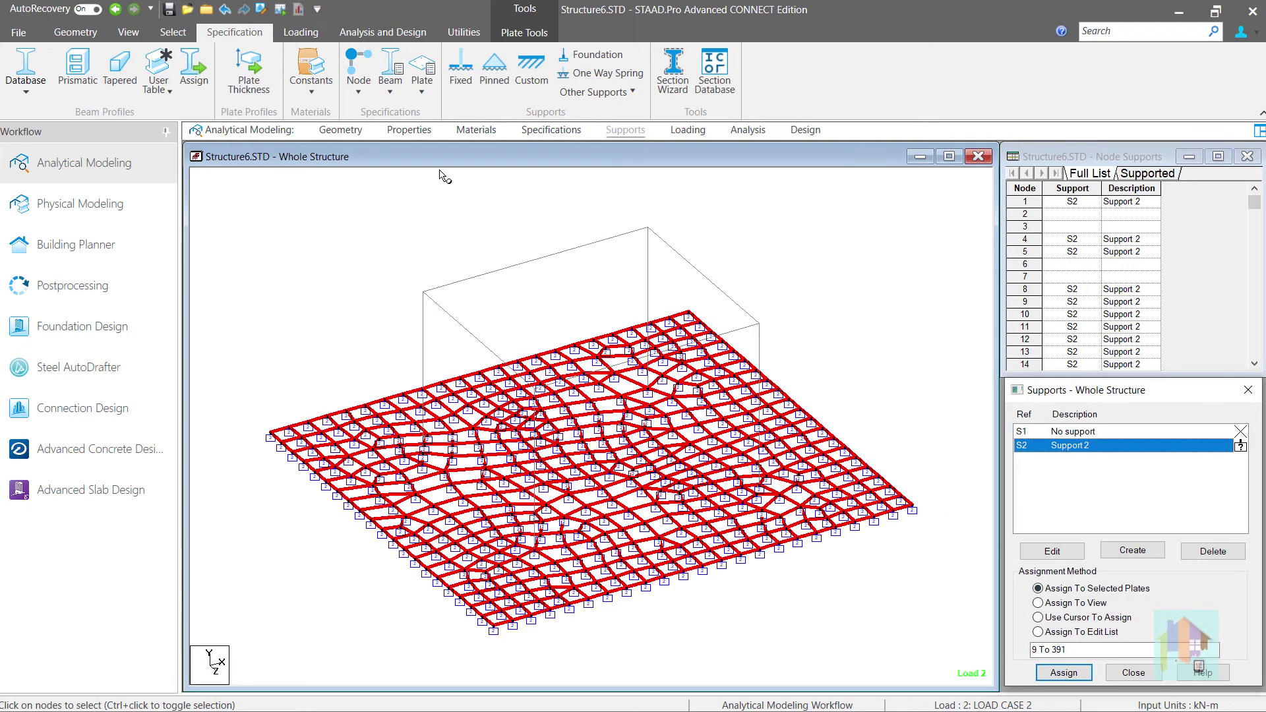
Step: Save the modified structure, rerun the analysis and finish in modeling mode
click(281, 10)
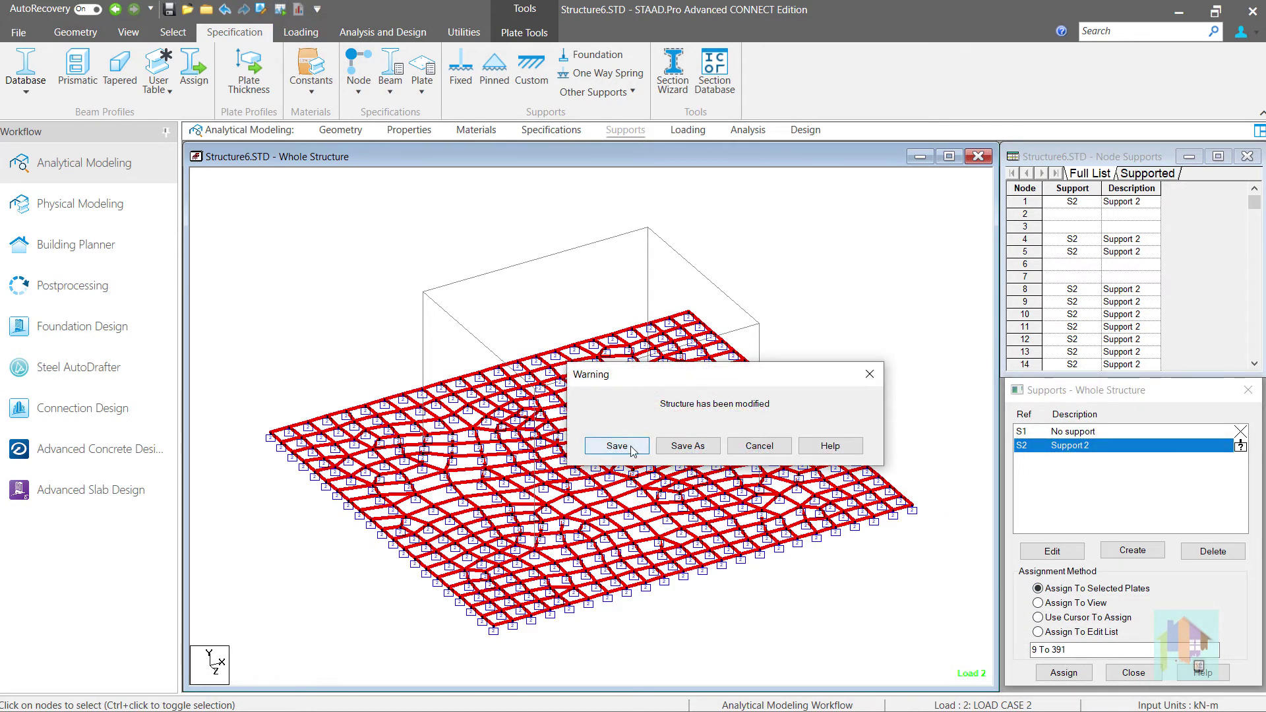
click(617, 446)
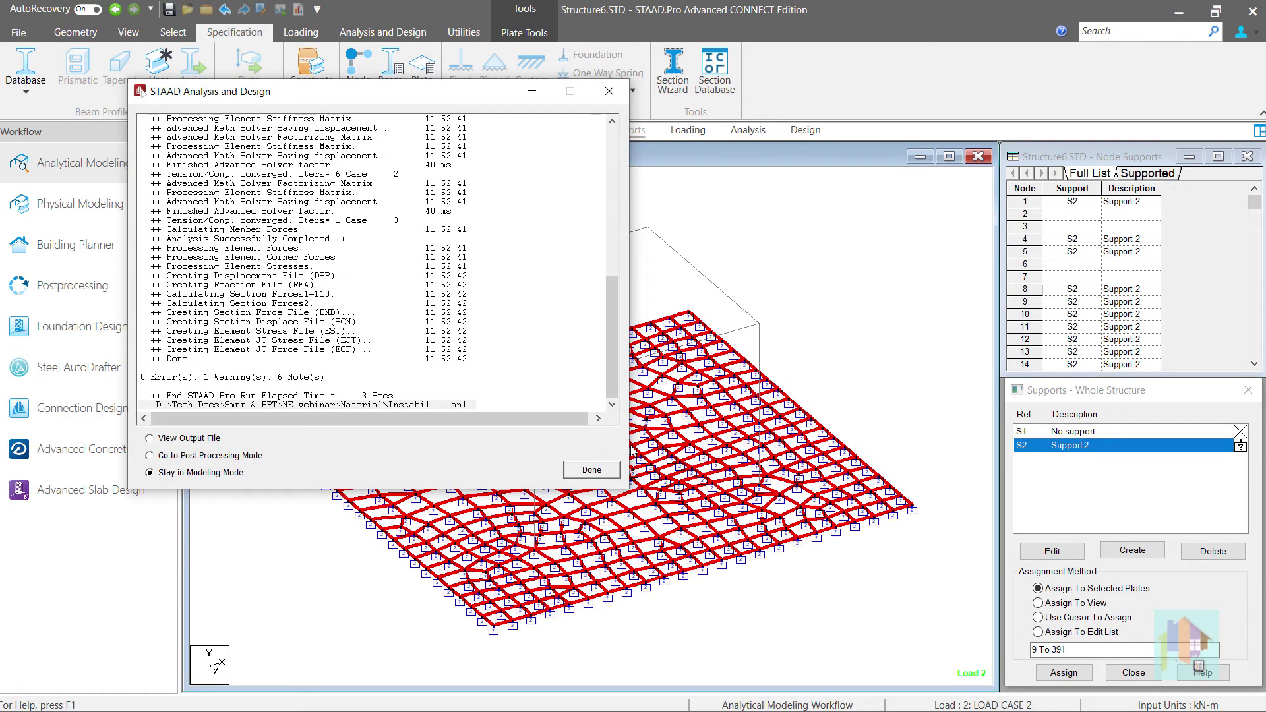
click(590, 470)
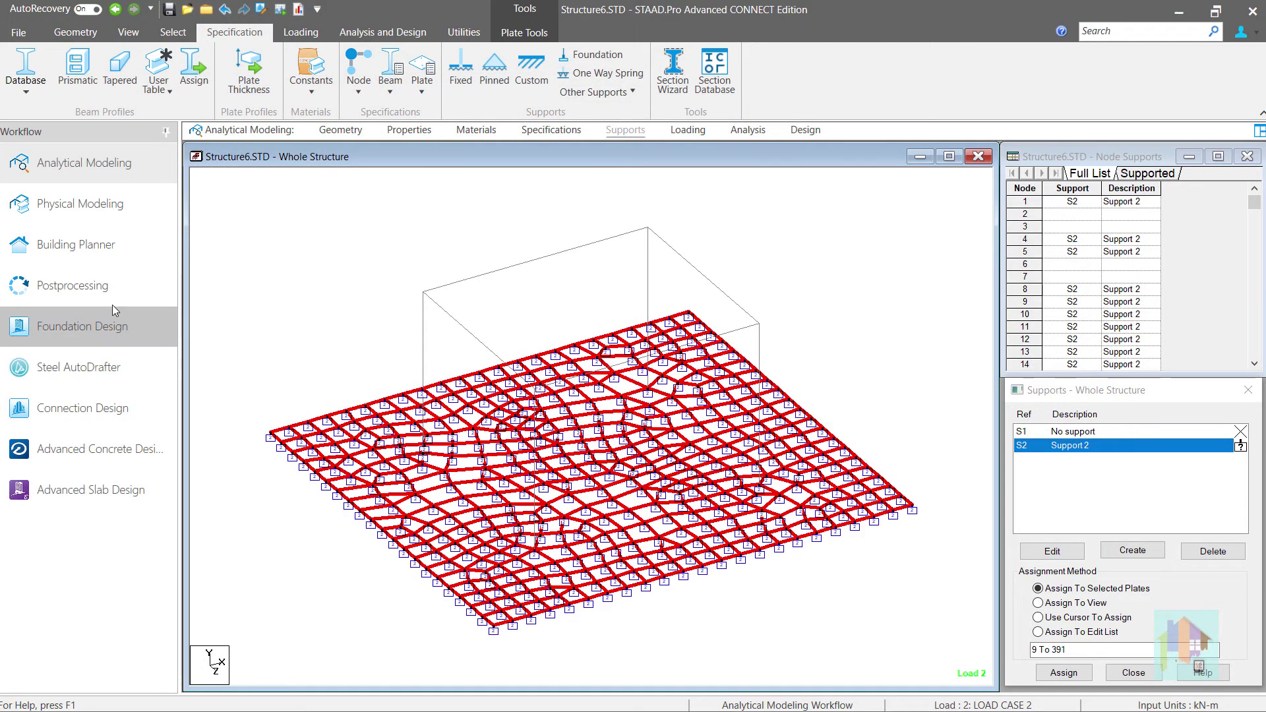
Step: Compare loads with reactions in the widened statics check results of the rerun analysis, and return to analytical modeling
click(73, 285)
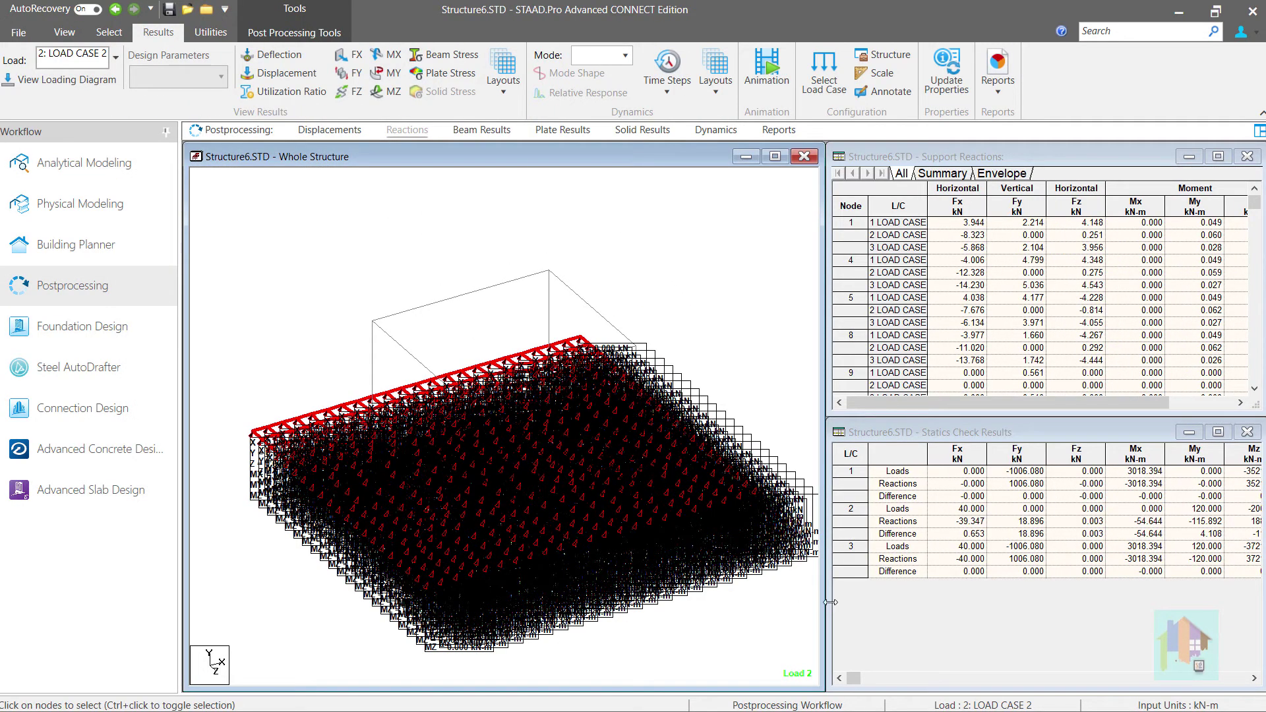
drag(831, 602, 781, 603)
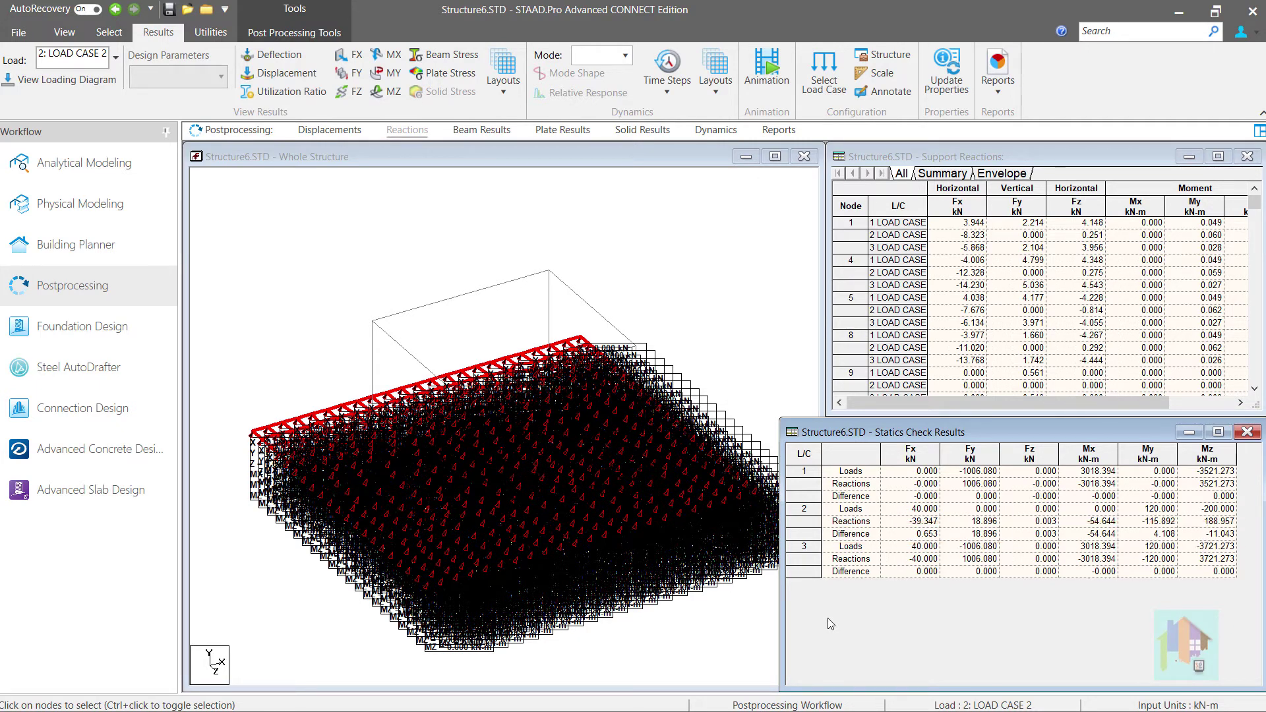
click(126, 169)
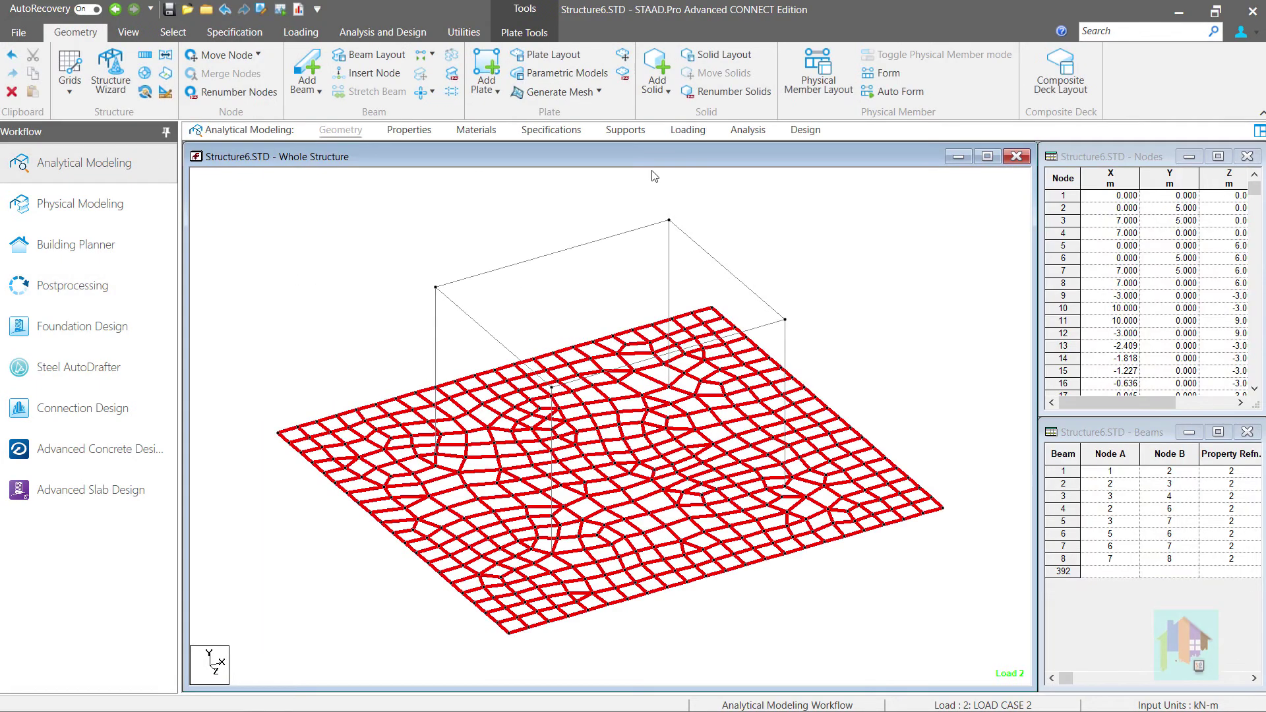
Step: Inspect the FX 20 kN joint load of load case 2 on the frame and clear the plate selection
click(684, 135)
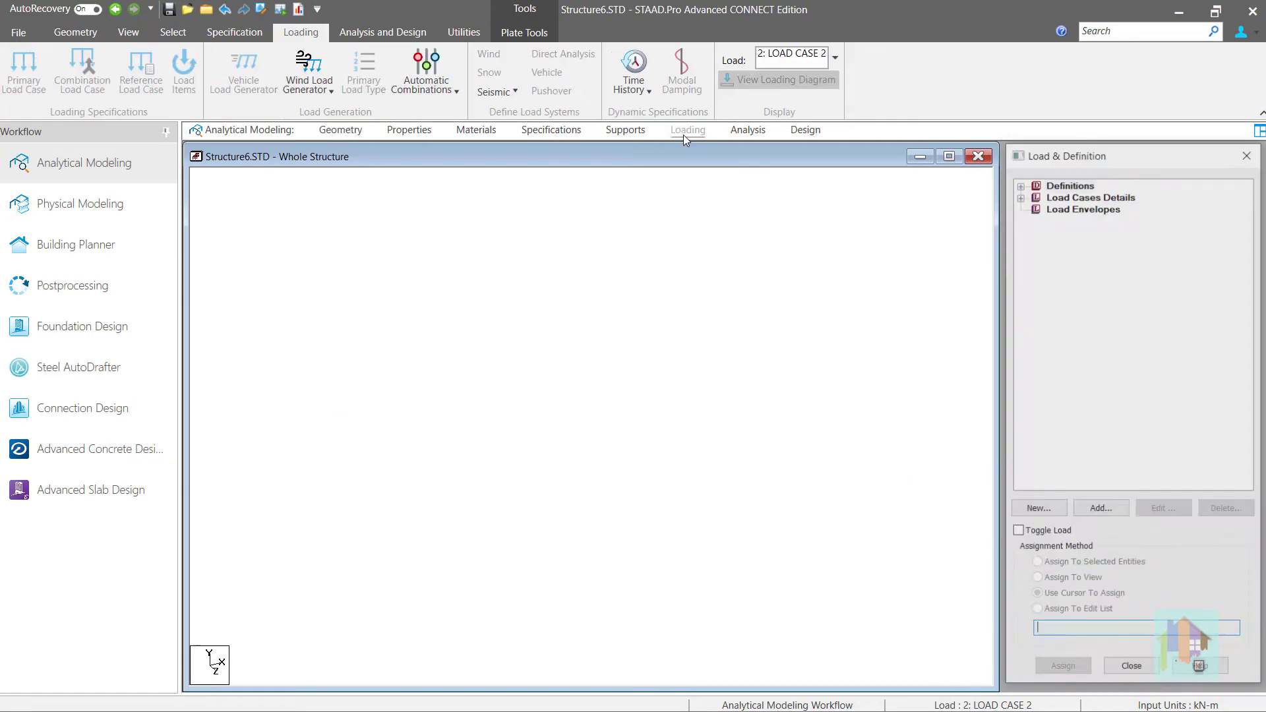
click(1020, 196)
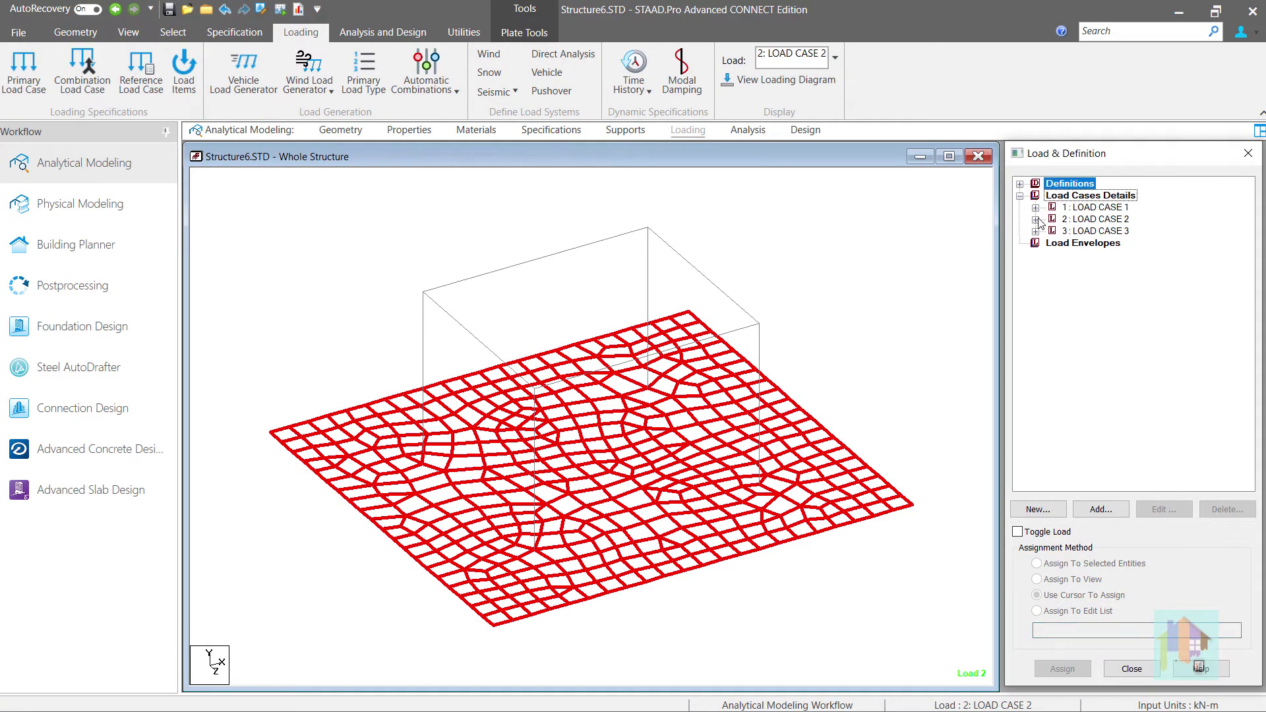
click(1036, 219)
click(1103, 231)
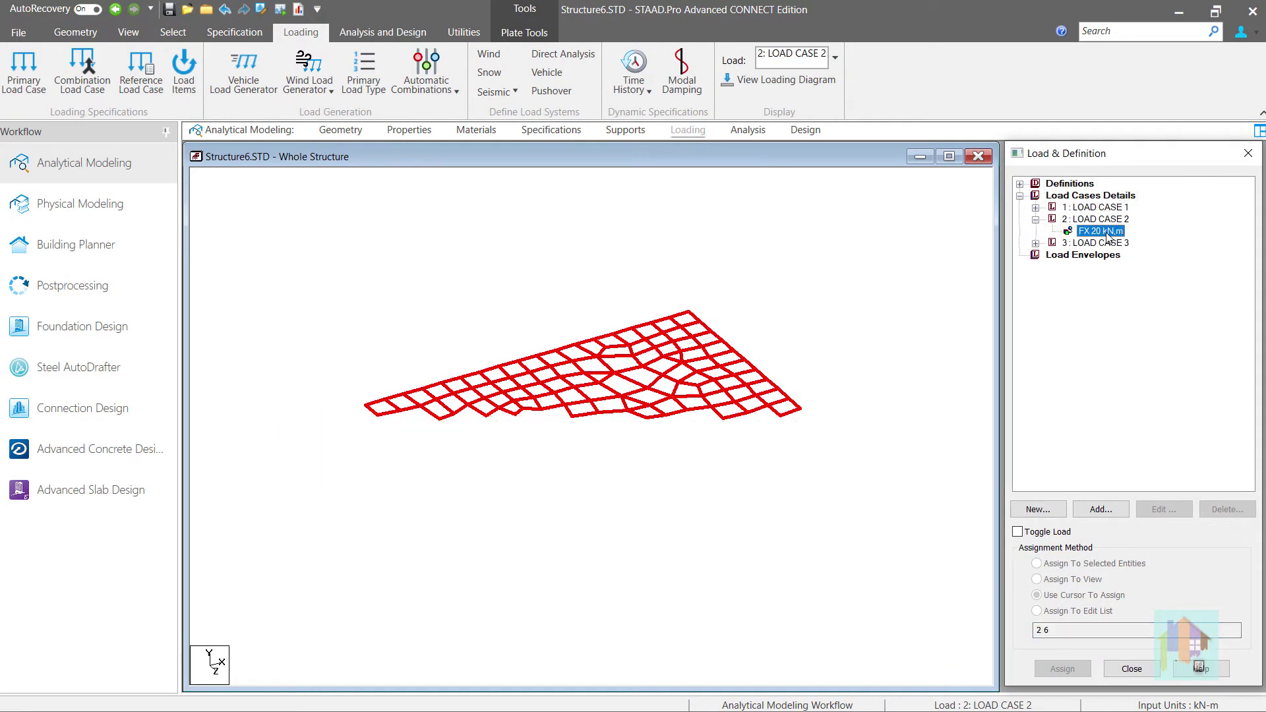
click(884, 315)
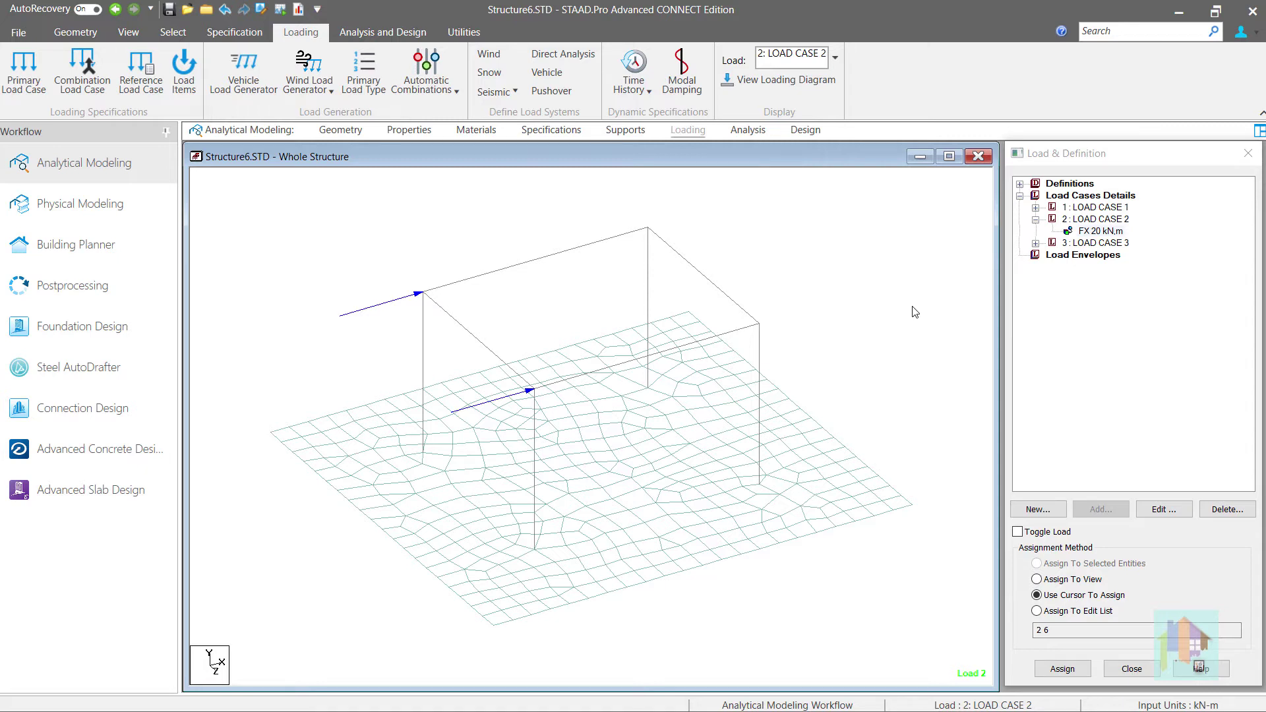
Step: Inspect the repeat load of load case 3 and switch to the postprocessing results
click(1036, 243)
click(1097, 256)
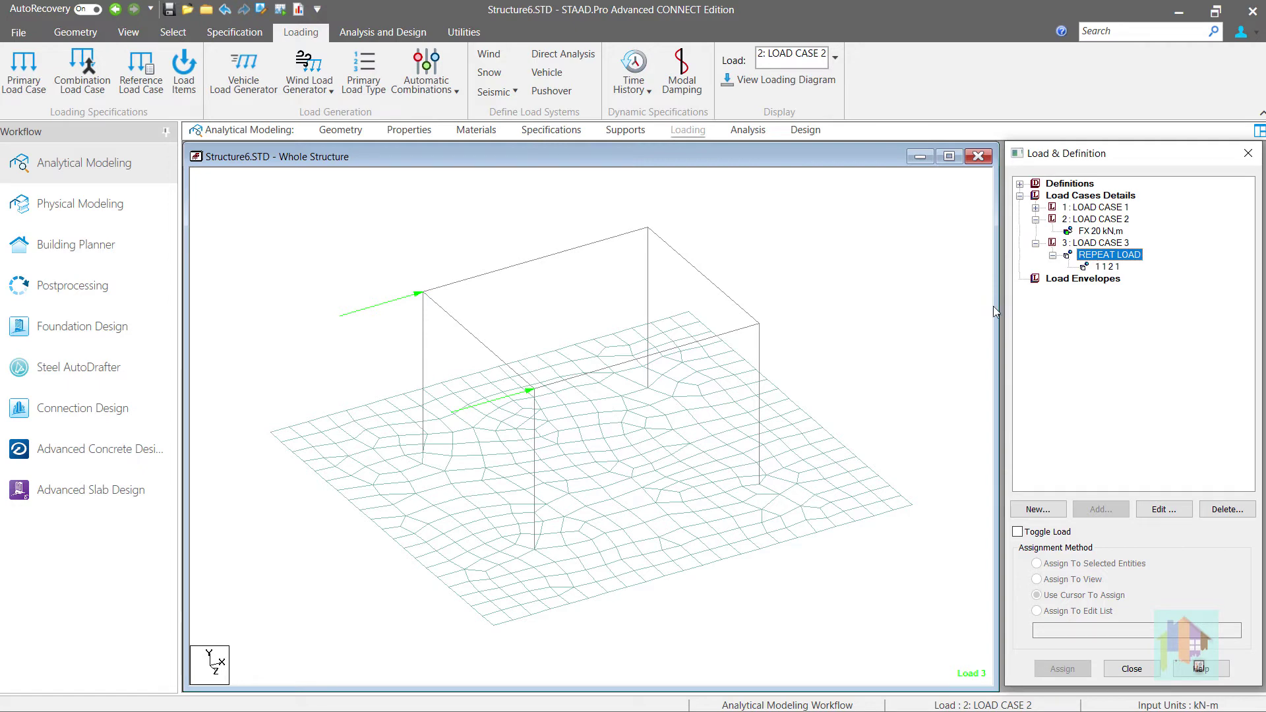
click(144, 292)
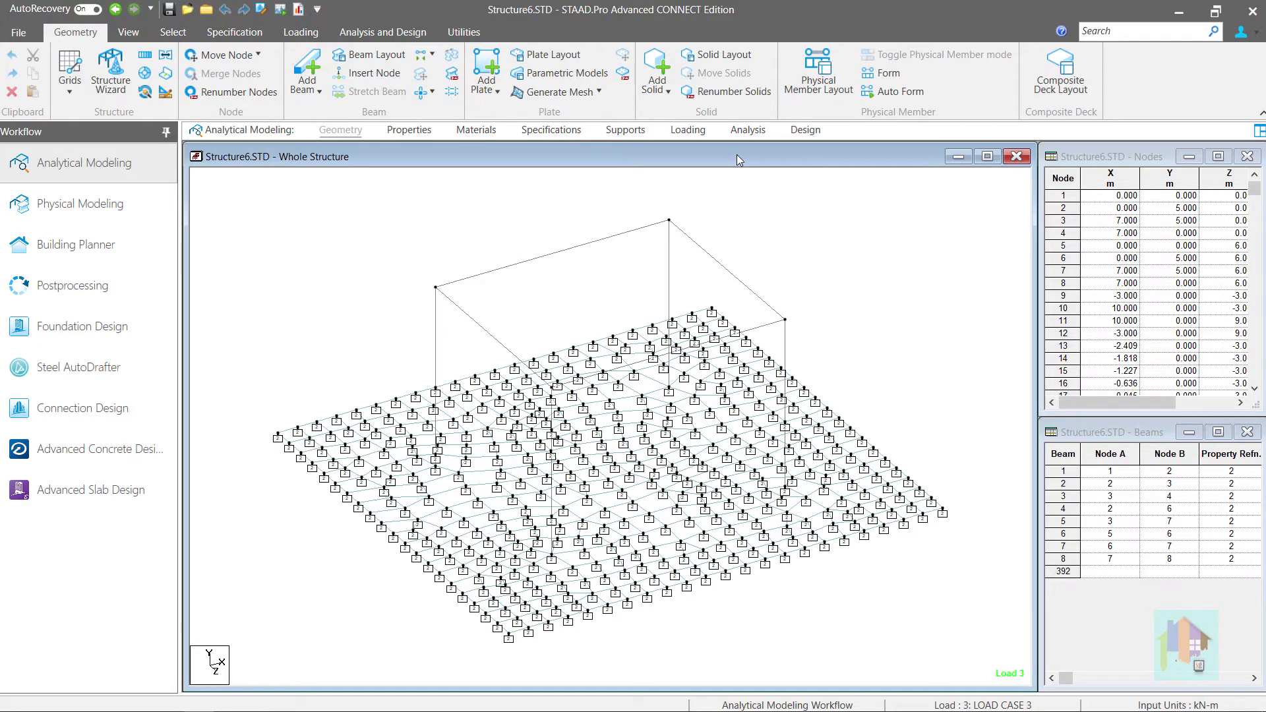
Step: Examine the reference load definitions, viewing the self-weight in R1 and the FX load in R2 on the model
click(687, 132)
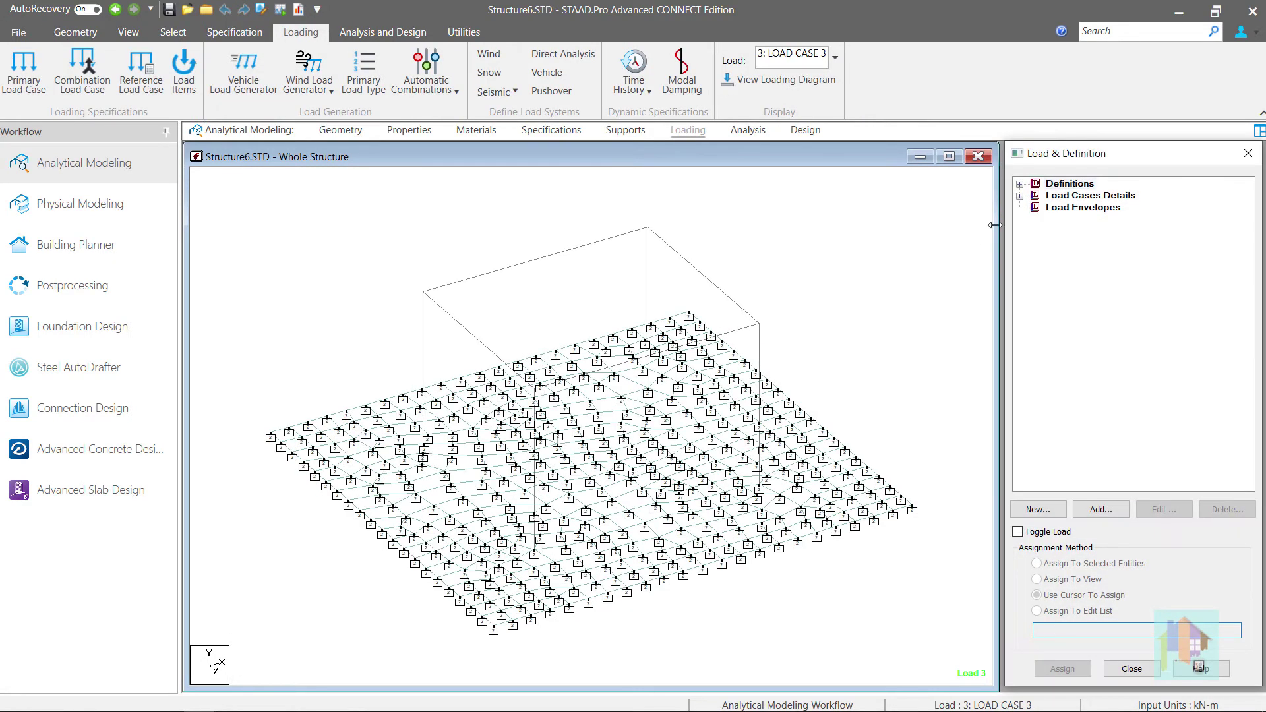
click(1020, 184)
click(1036, 244)
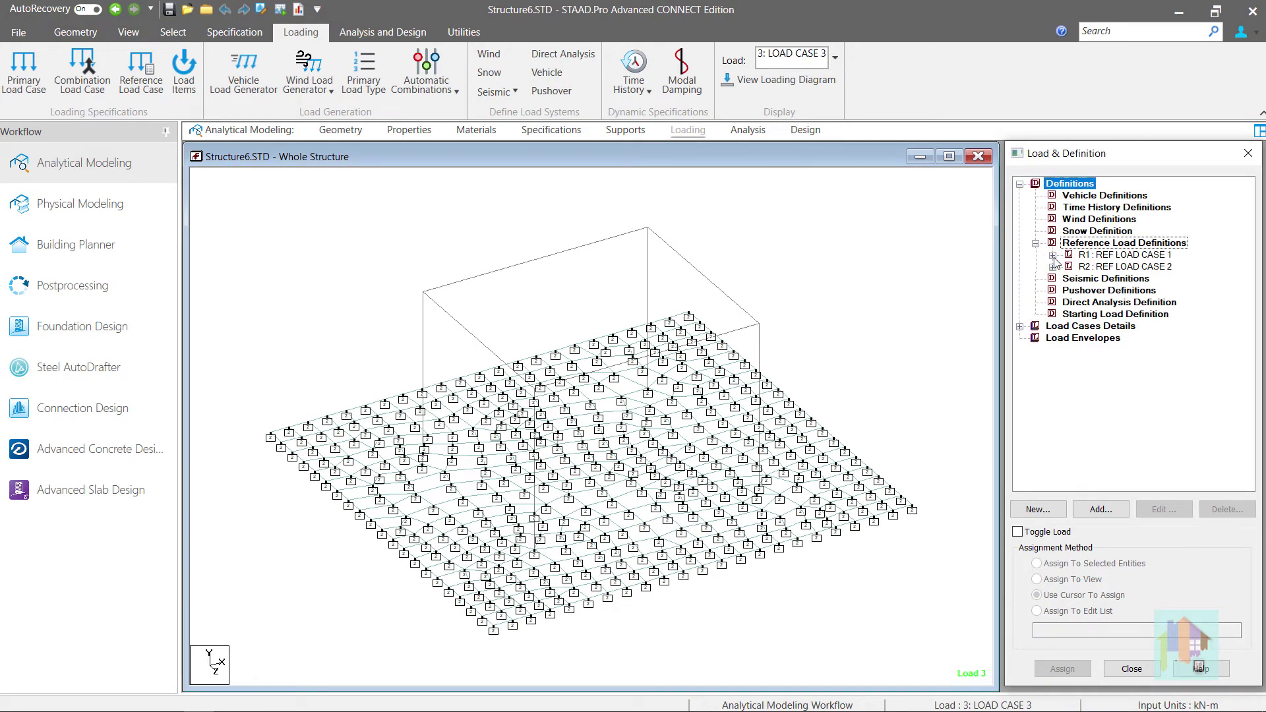
click(1053, 256)
click(1110, 267)
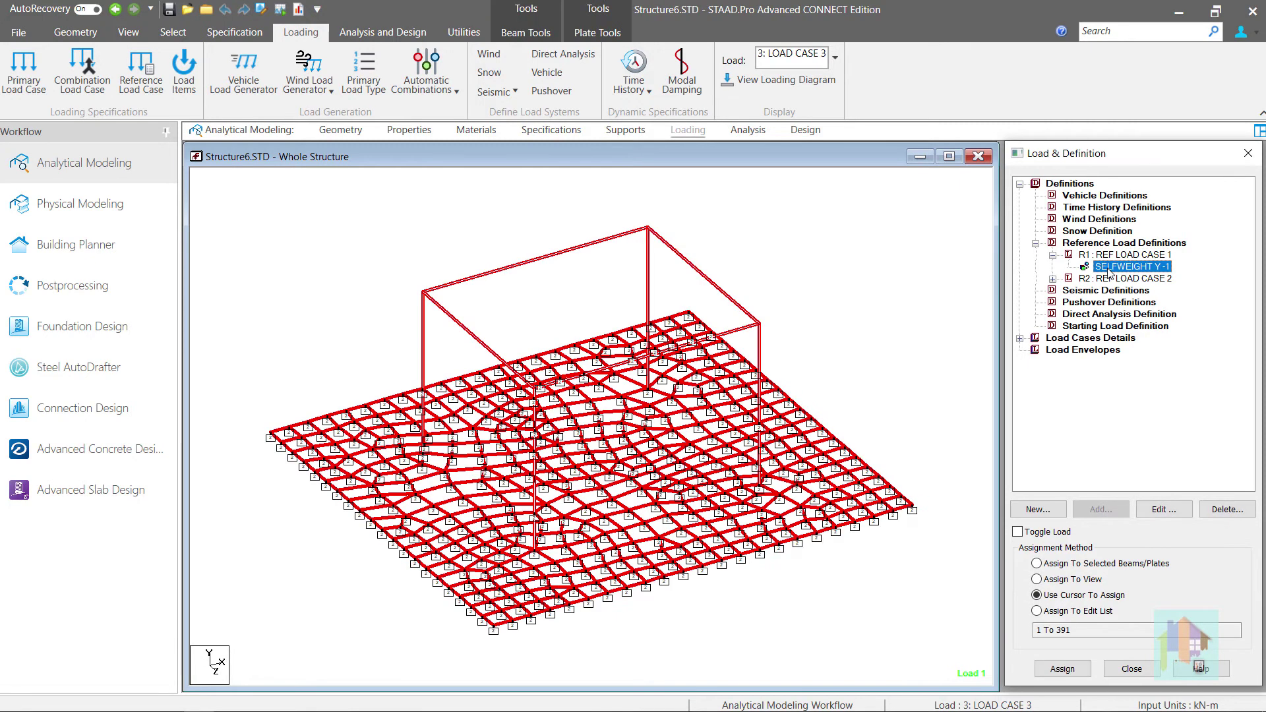
click(1052, 279)
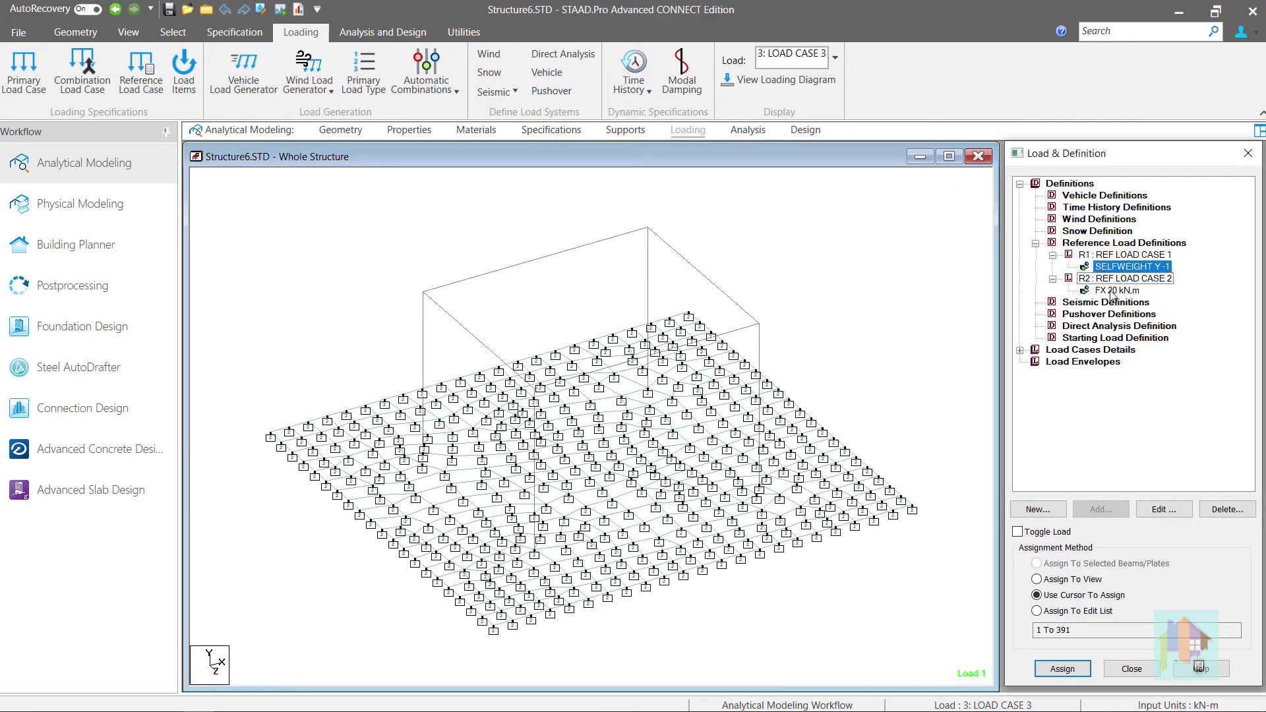
click(1108, 292)
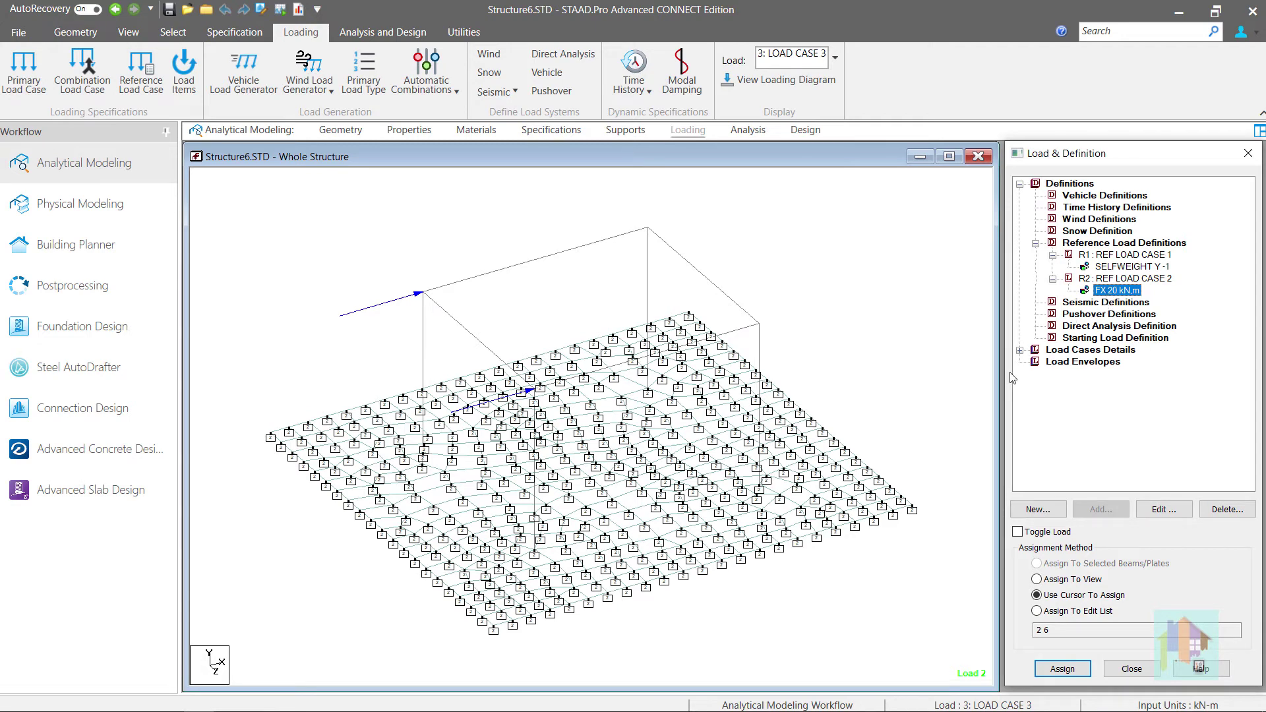
Step: Inspect the reference load of load case 3 and its load factors, and close its definition without changes
click(1020, 352)
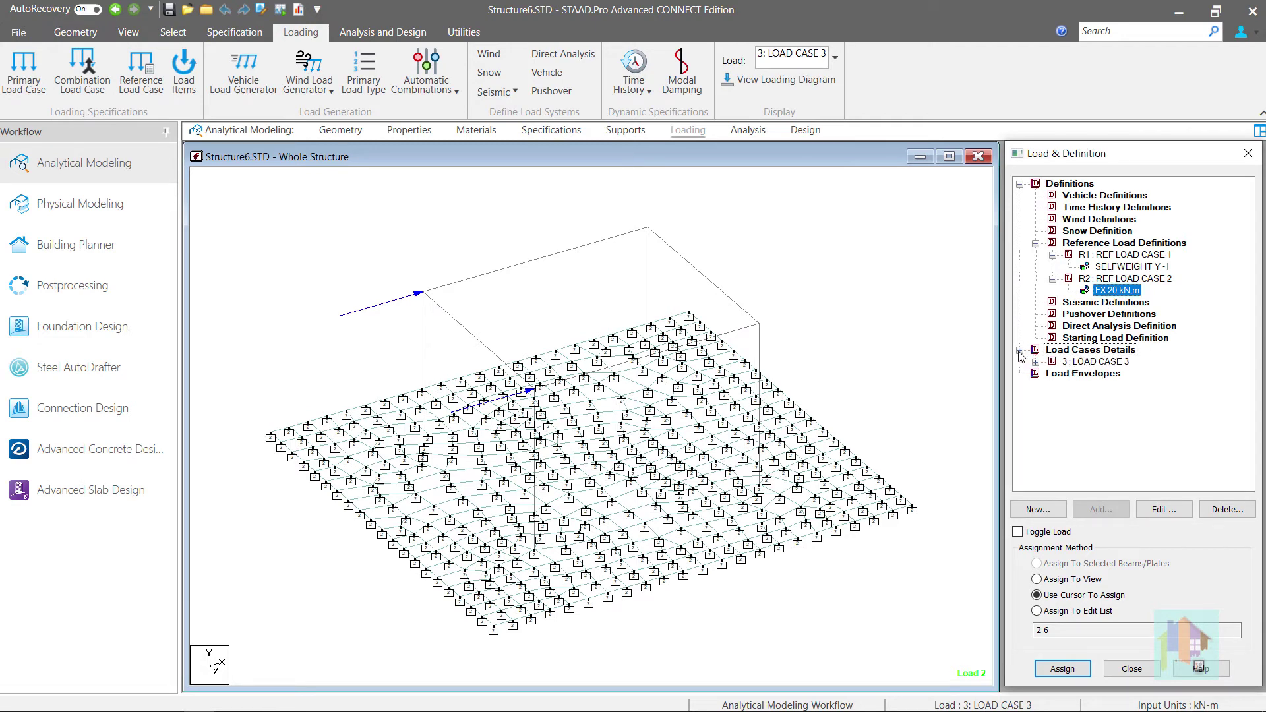
click(1036, 362)
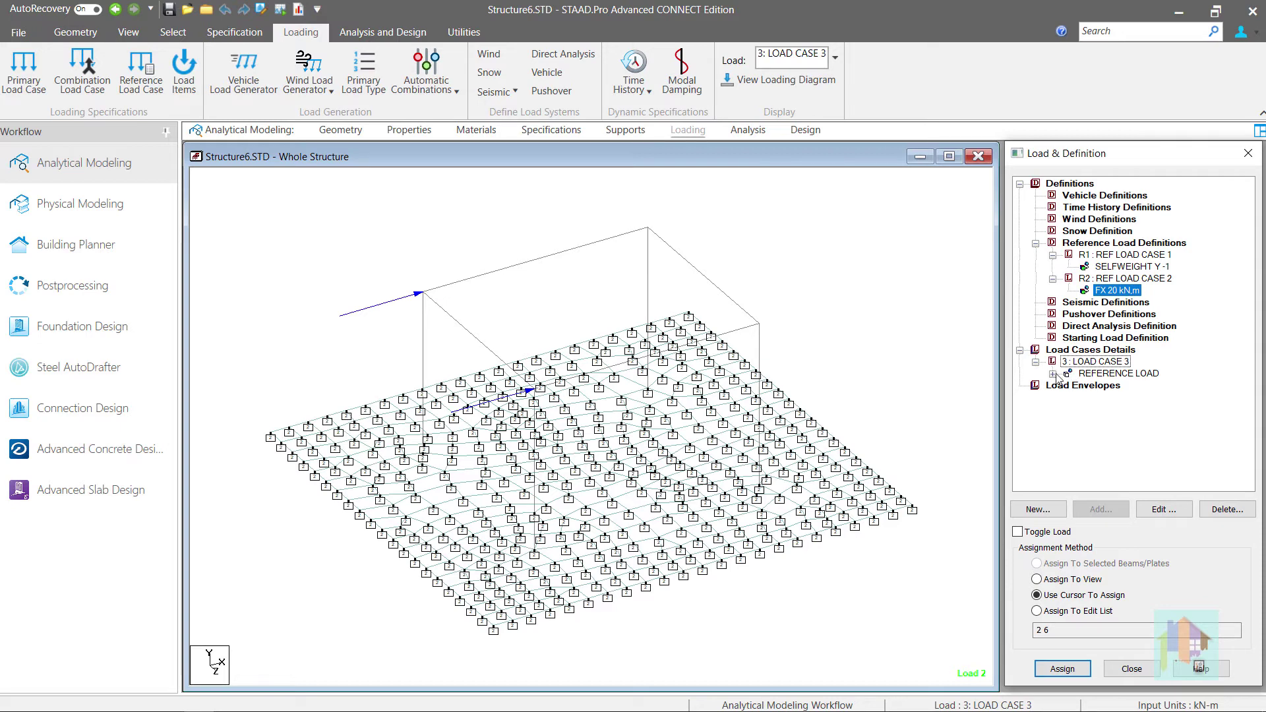
click(1053, 374)
click(1101, 374)
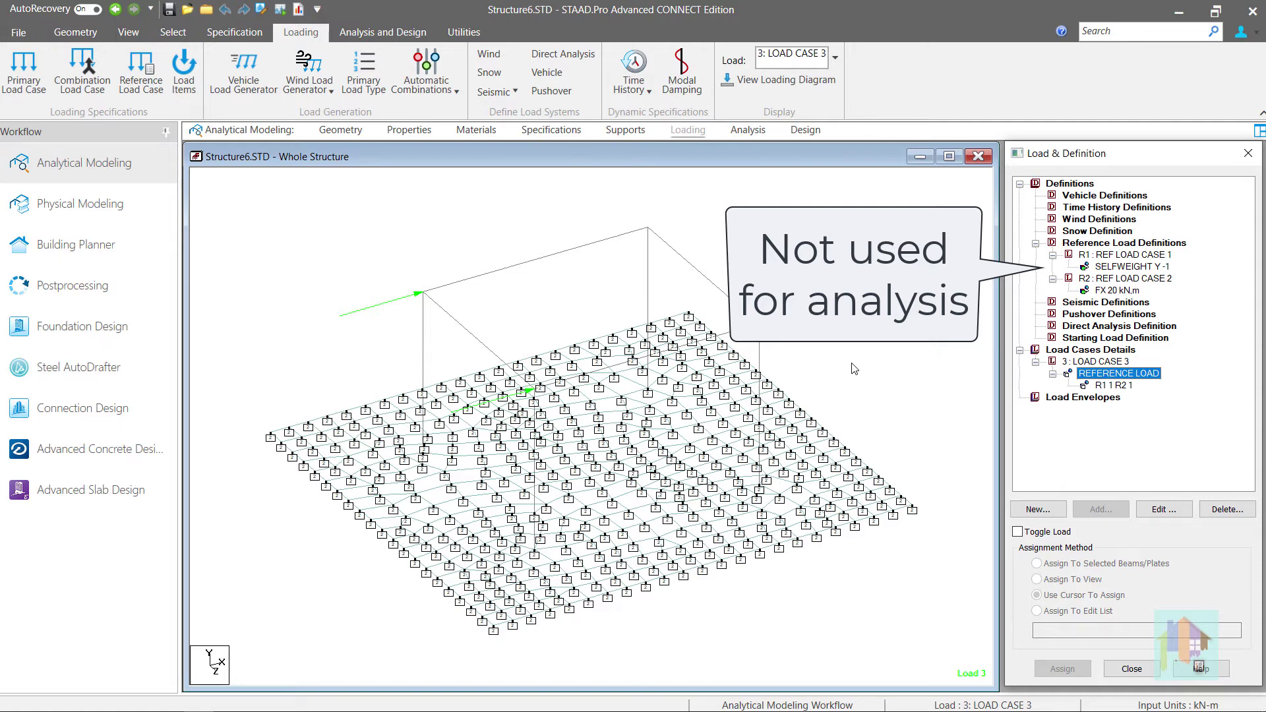
double_click(1100, 375)
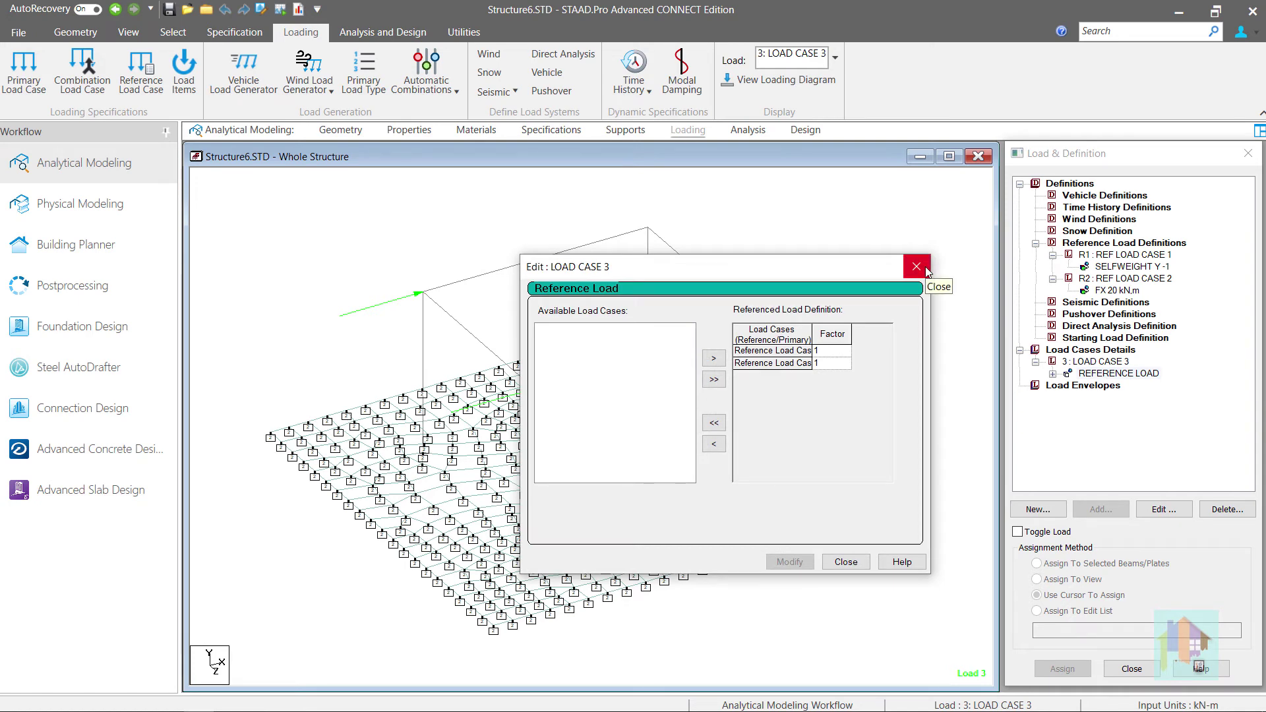
click(926, 267)
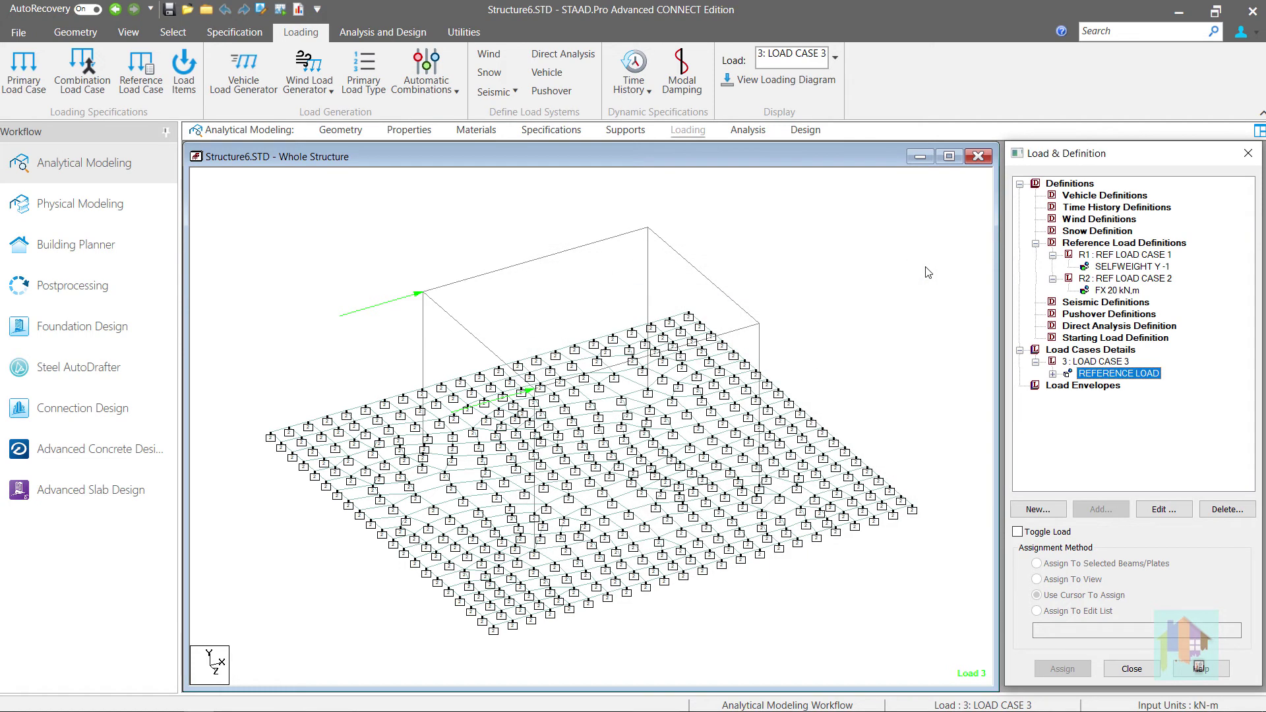
click(973, 366)
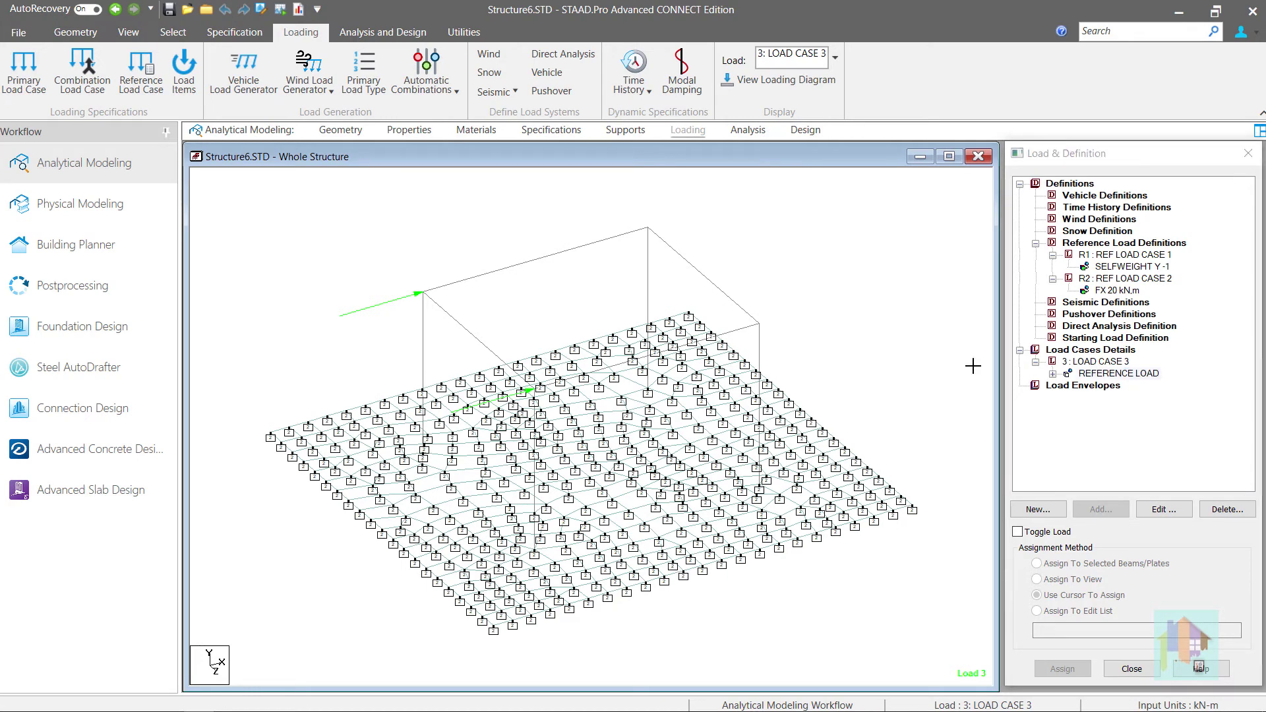
Step: Compare loads with reactions for load case 3 in the widened postprocessing statics check results
click(93, 286)
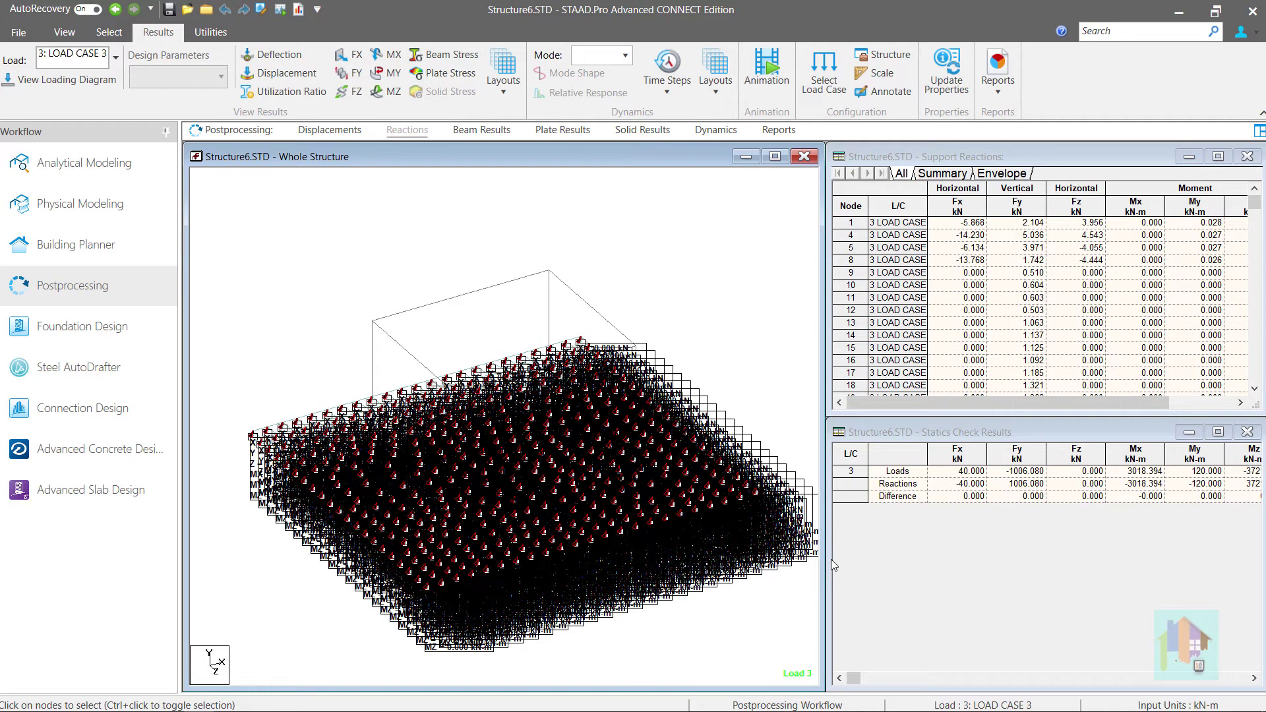
drag(830, 559, 793, 557)
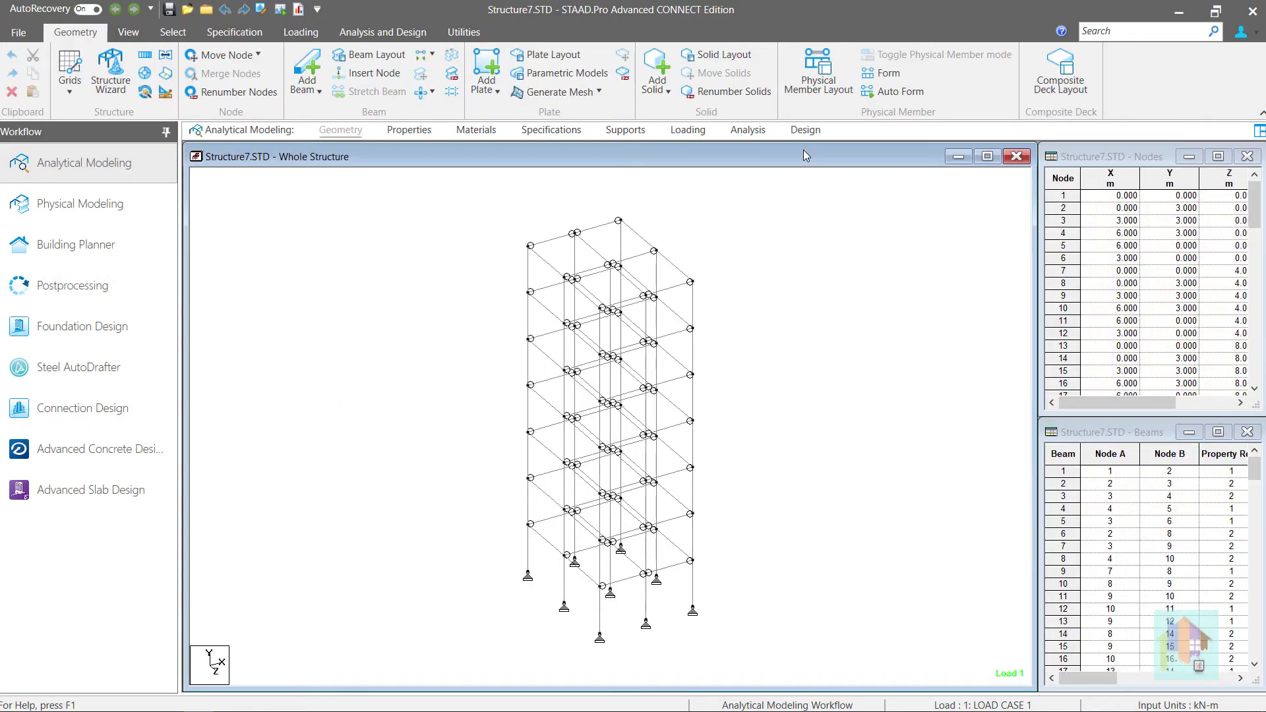
Step: View the Structure7 frame as a 3D rendering and close the rendered view
right_click(777, 263)
click(815, 686)
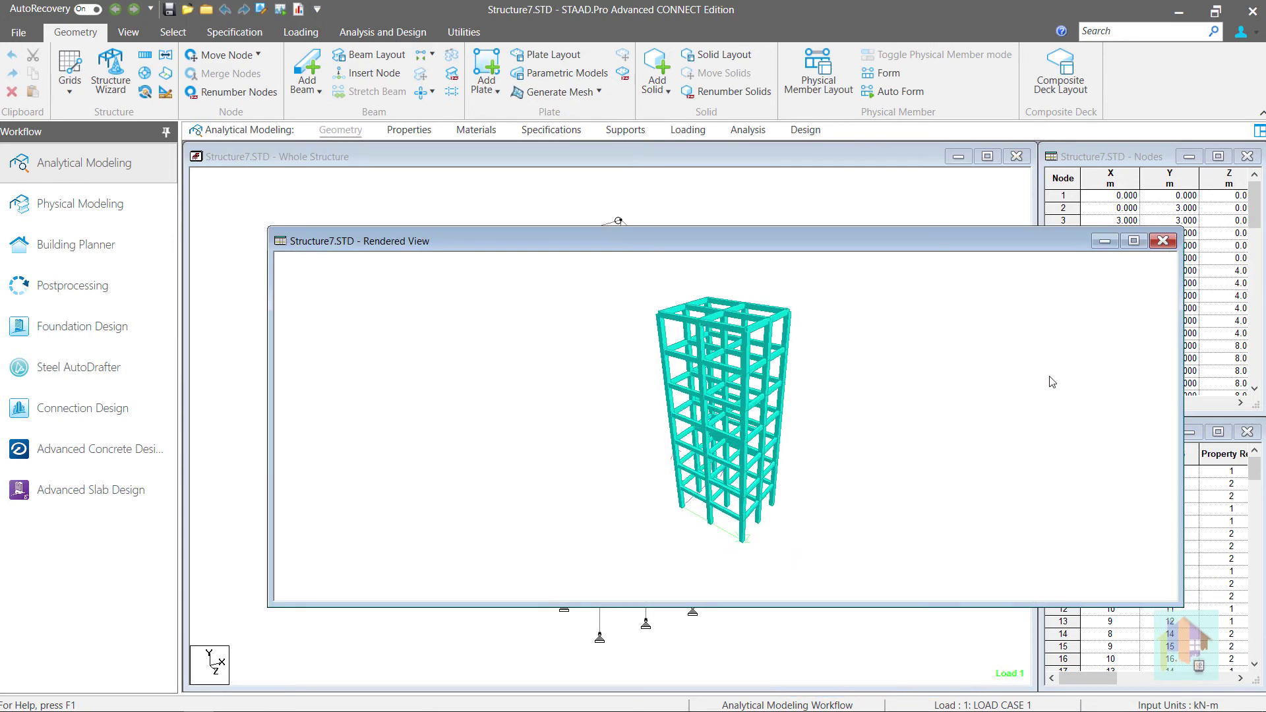
click(1163, 241)
Step: Inspect the self-weight and modal calculation items of load case 1, and pick Indian:IS 1893 (Part 1):2016 as the seismic definition type
click(688, 130)
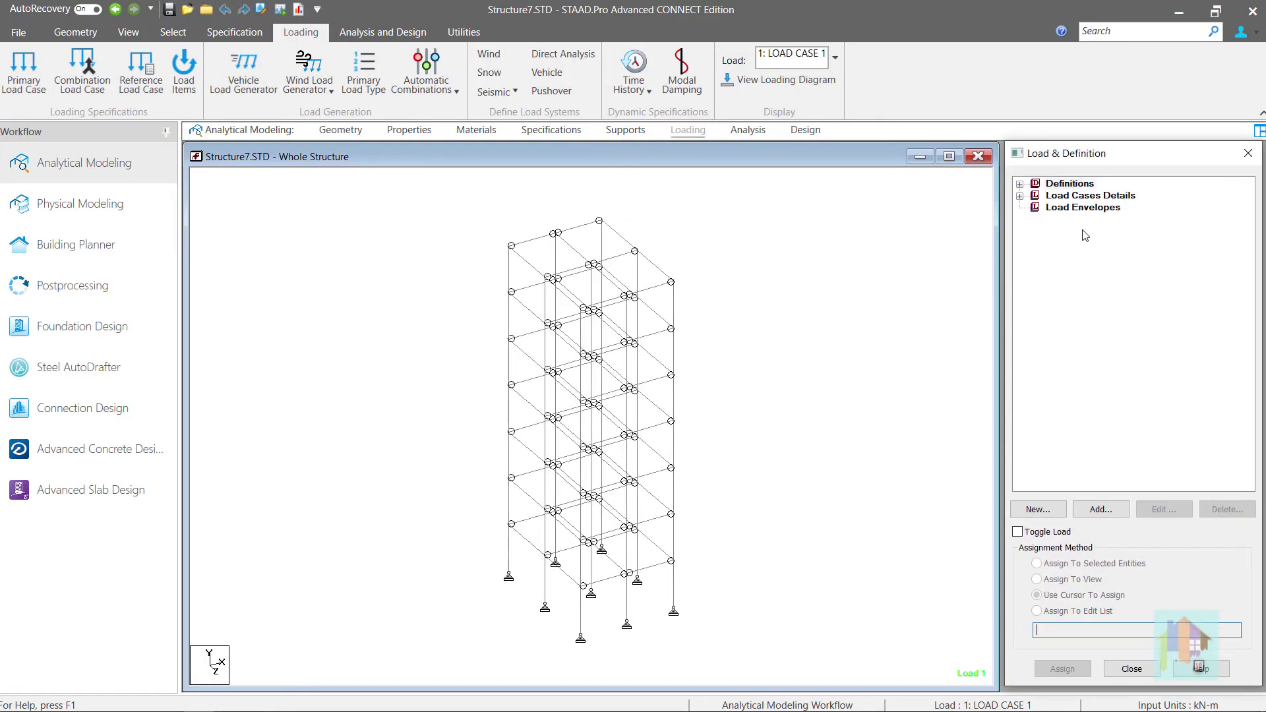
click(1021, 196)
click(1036, 208)
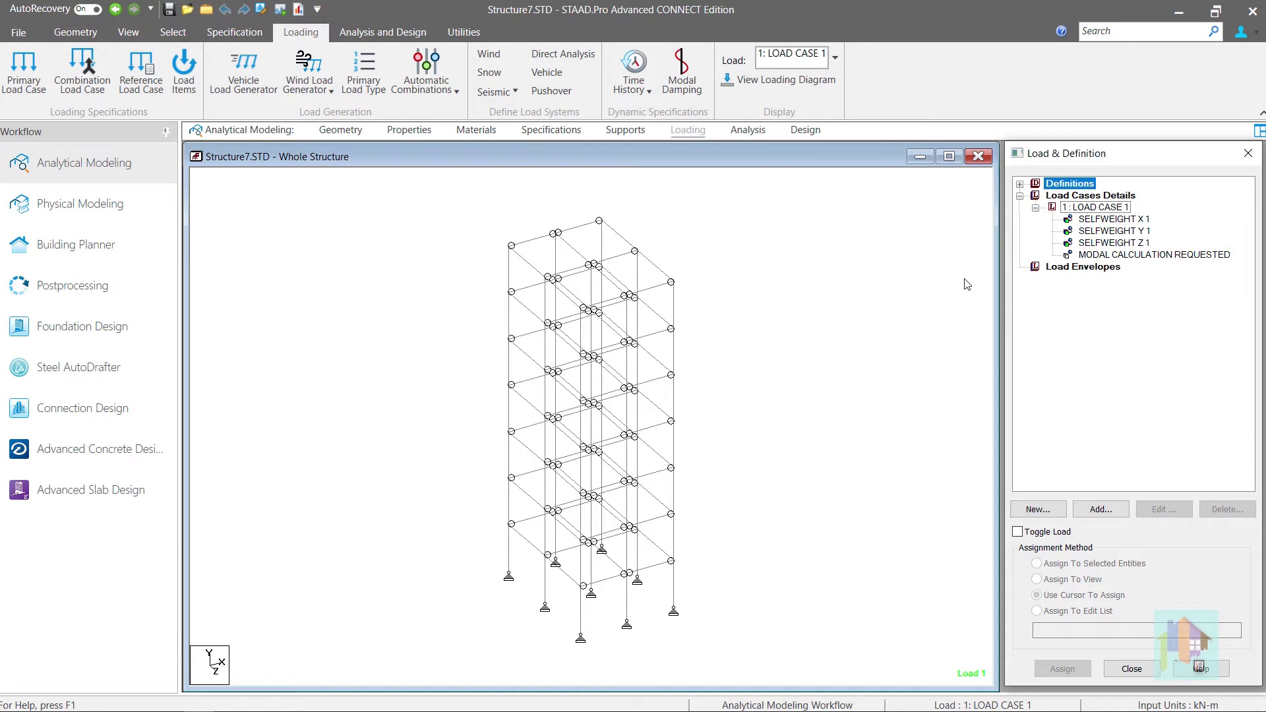
click(1133, 254)
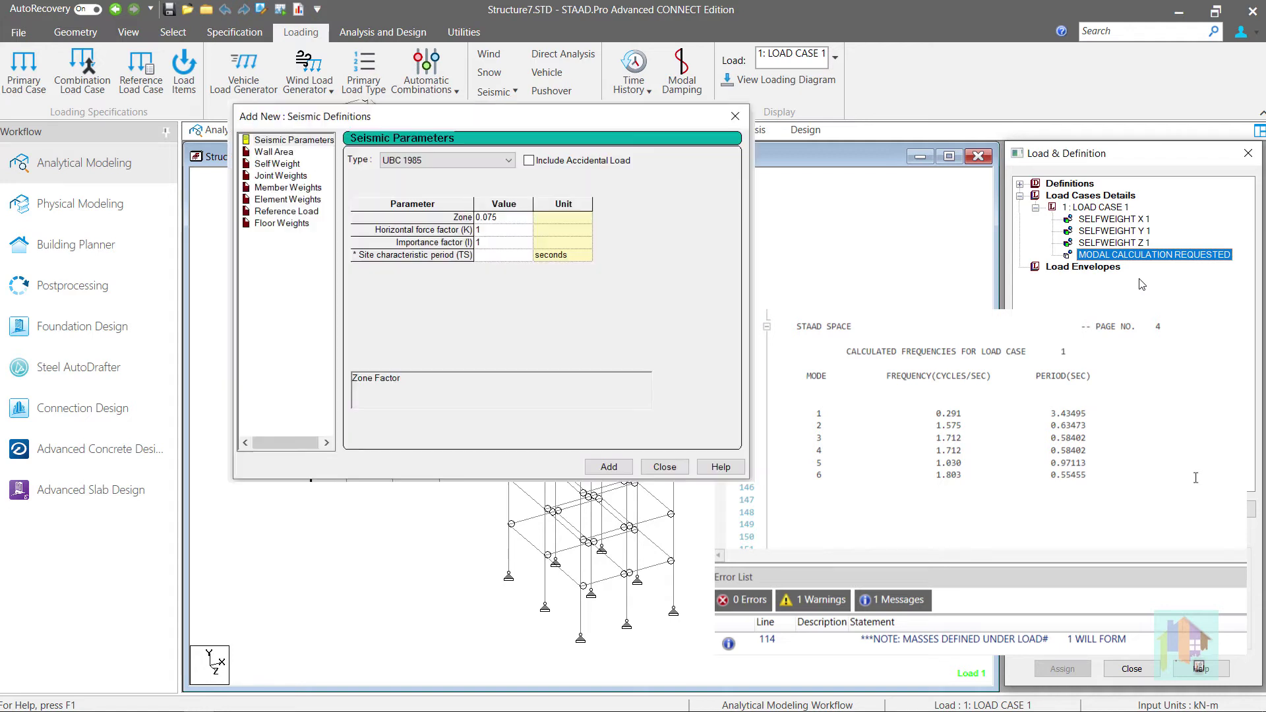
click(498, 163)
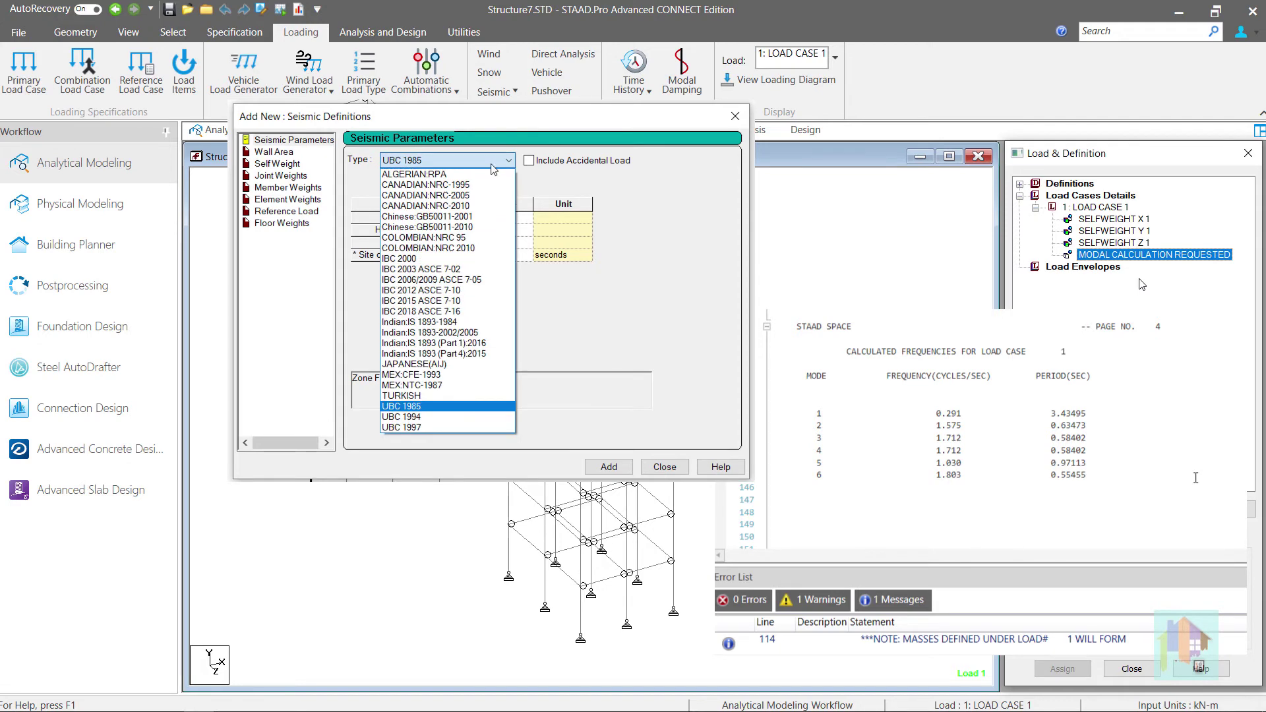
click(488, 344)
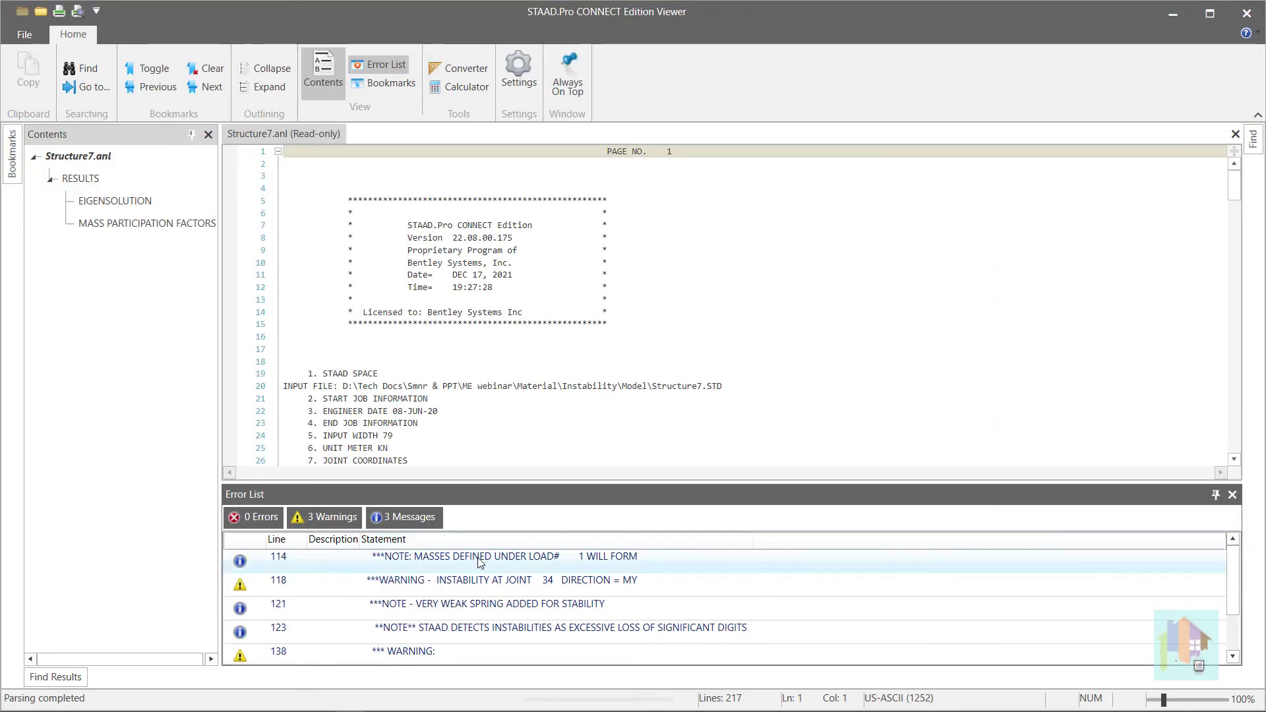
Step: Hide the messages in the Structure7 output, examine the instability and eigenvalue warnings with the calculated frequencies, and close the output
click(417, 517)
double_click(481, 560)
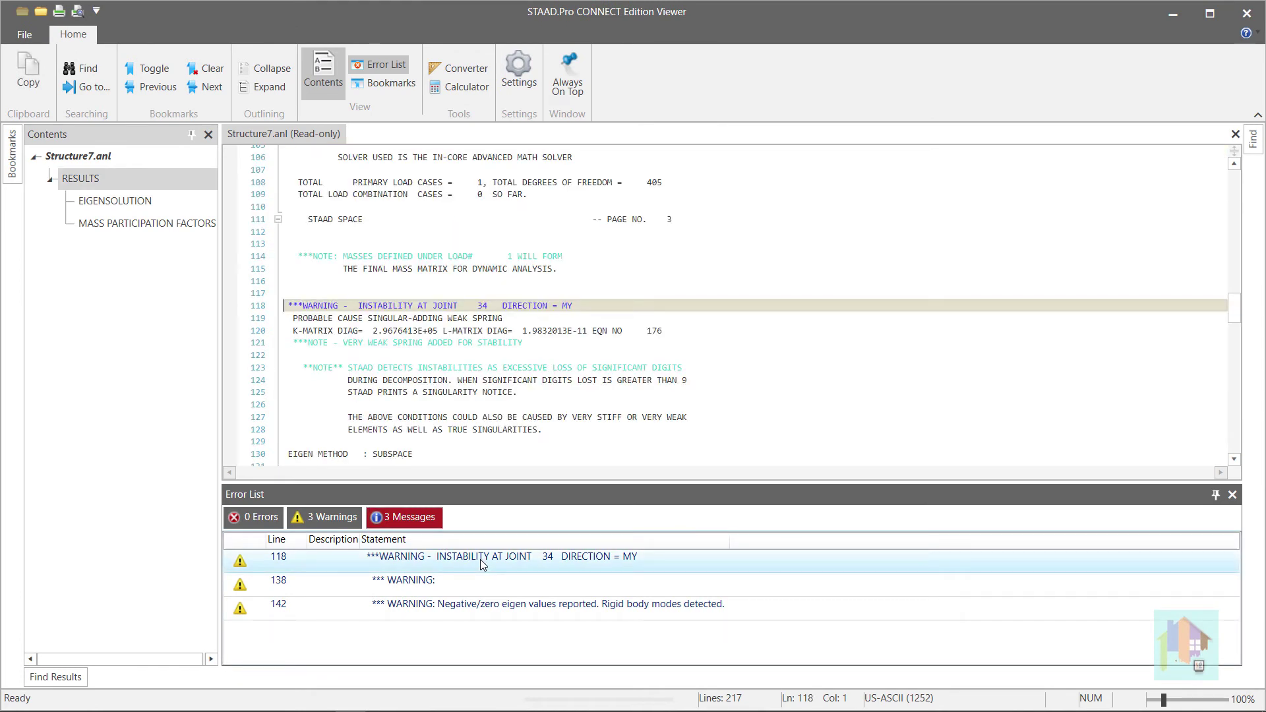
double_click(492, 607)
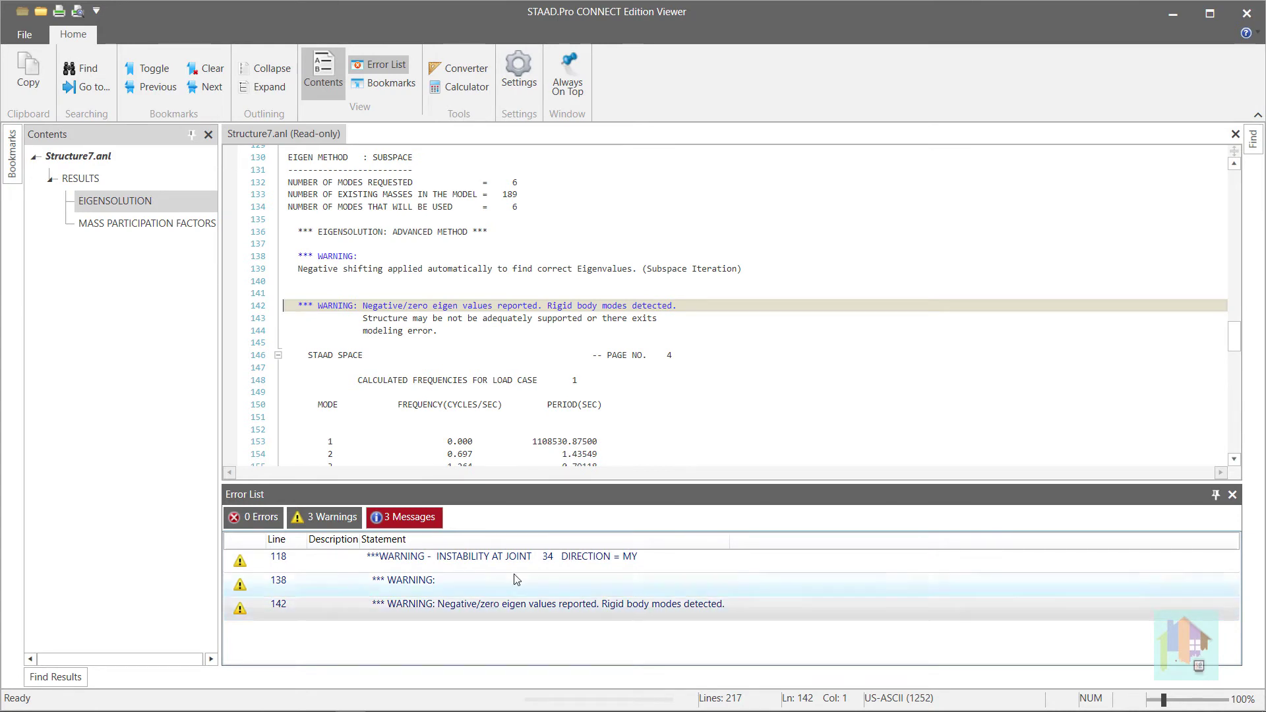
scroll(734, 391, down, 2)
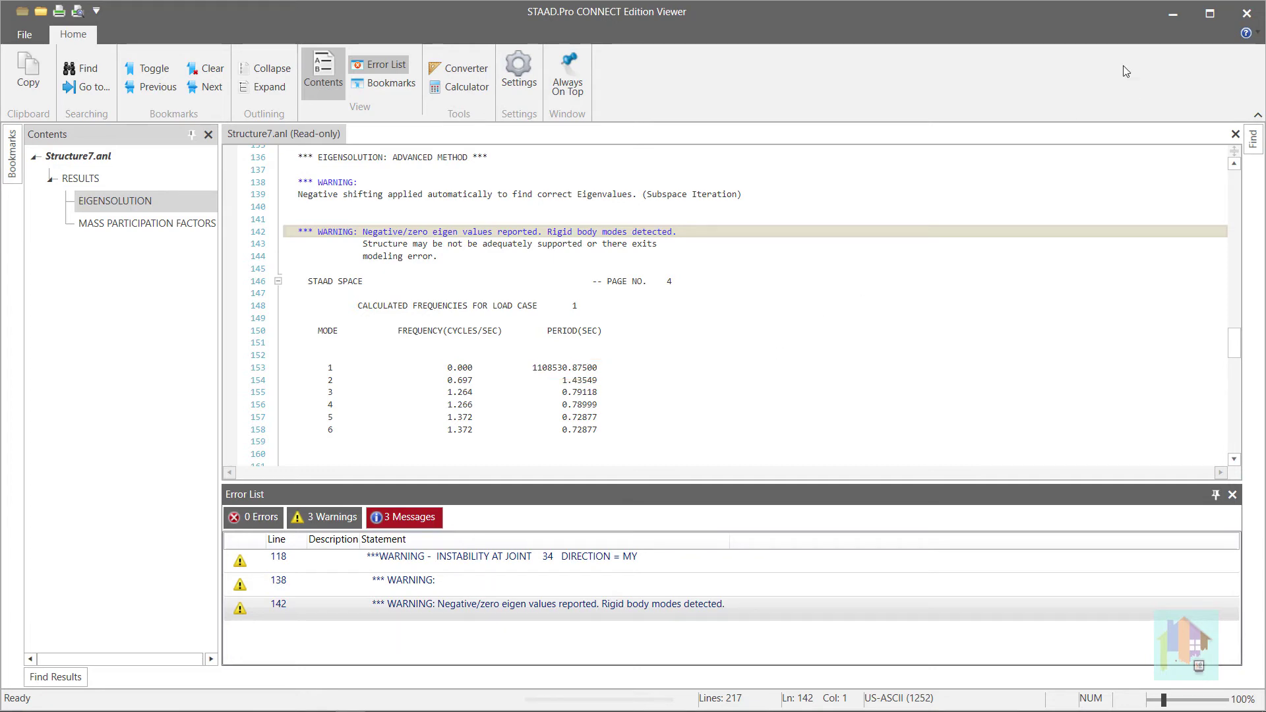
click(1247, 14)
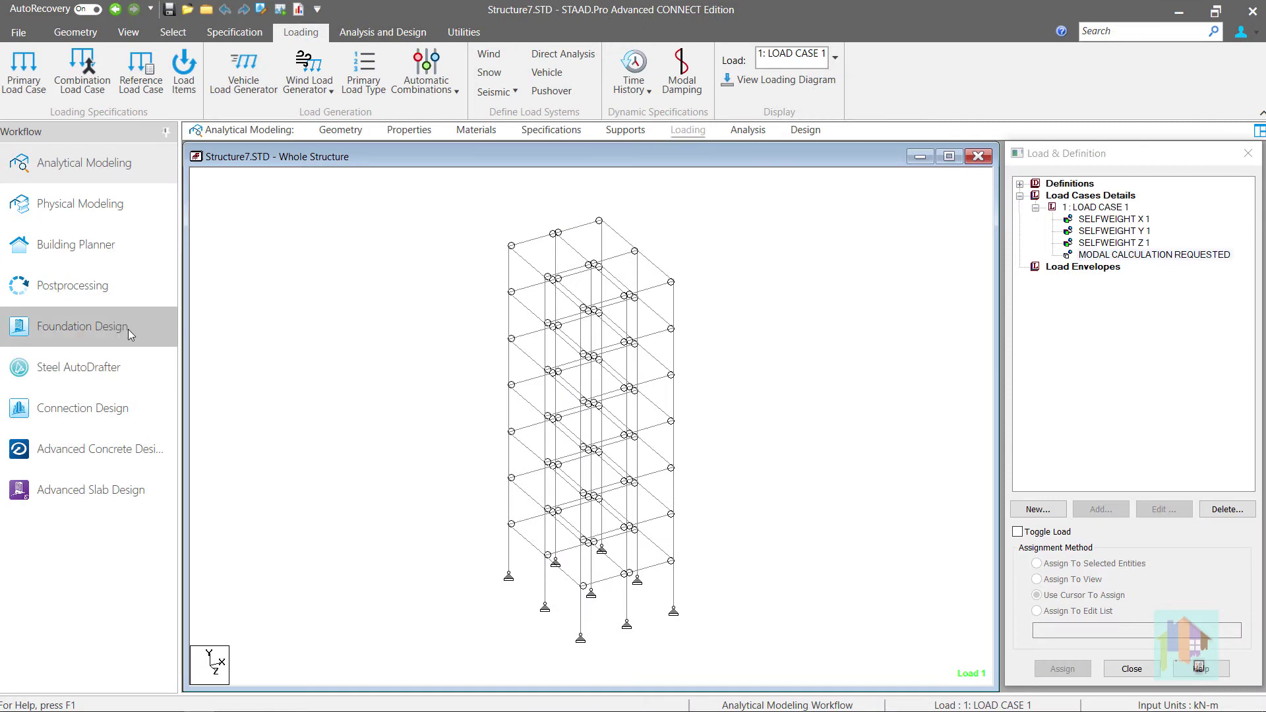
Step: Inspect the node displacements for load case 1 in postprocessing and return to analytical modeling
click(73, 286)
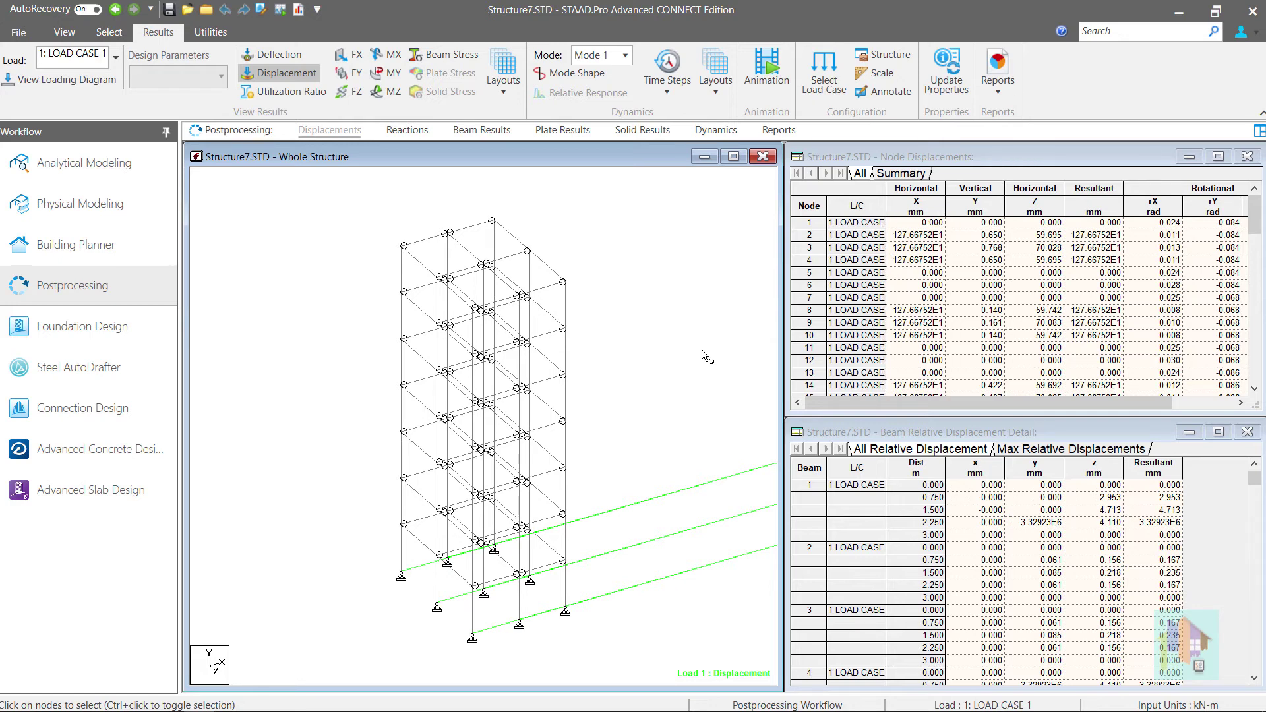
click(121, 176)
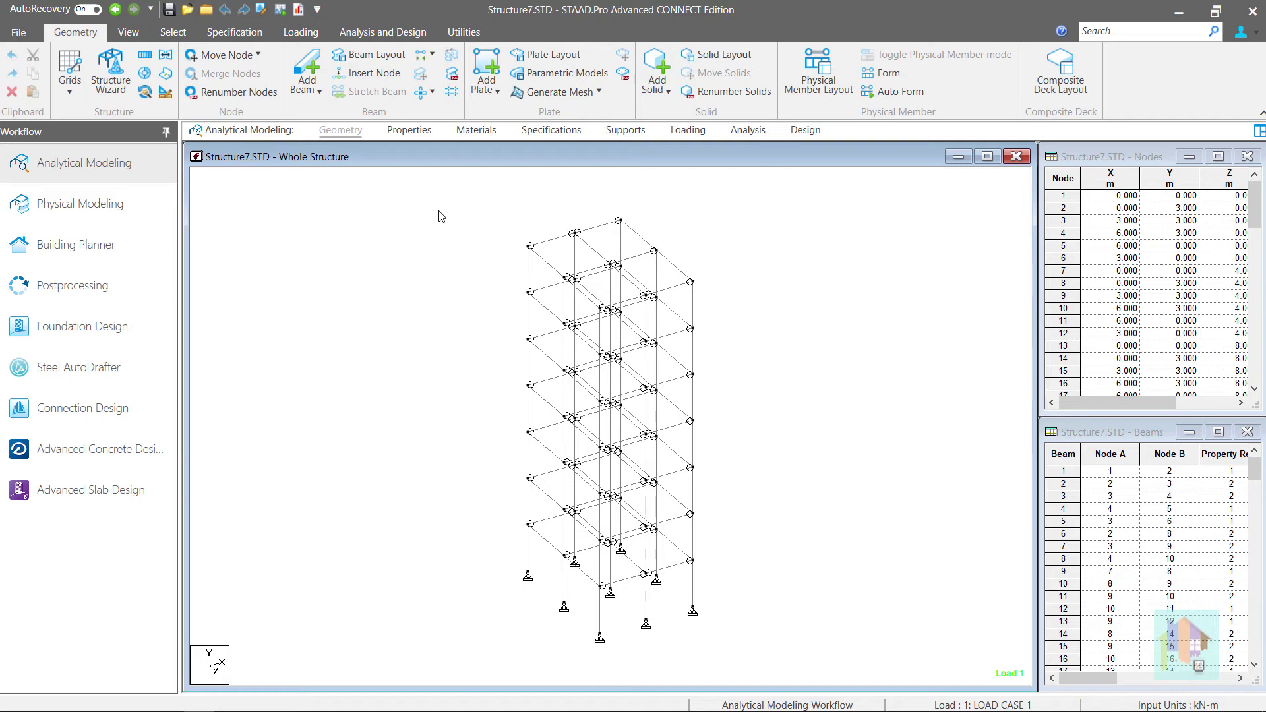
Step: Create a fixed support and assign it to the base nodes that use Support 2
click(634, 132)
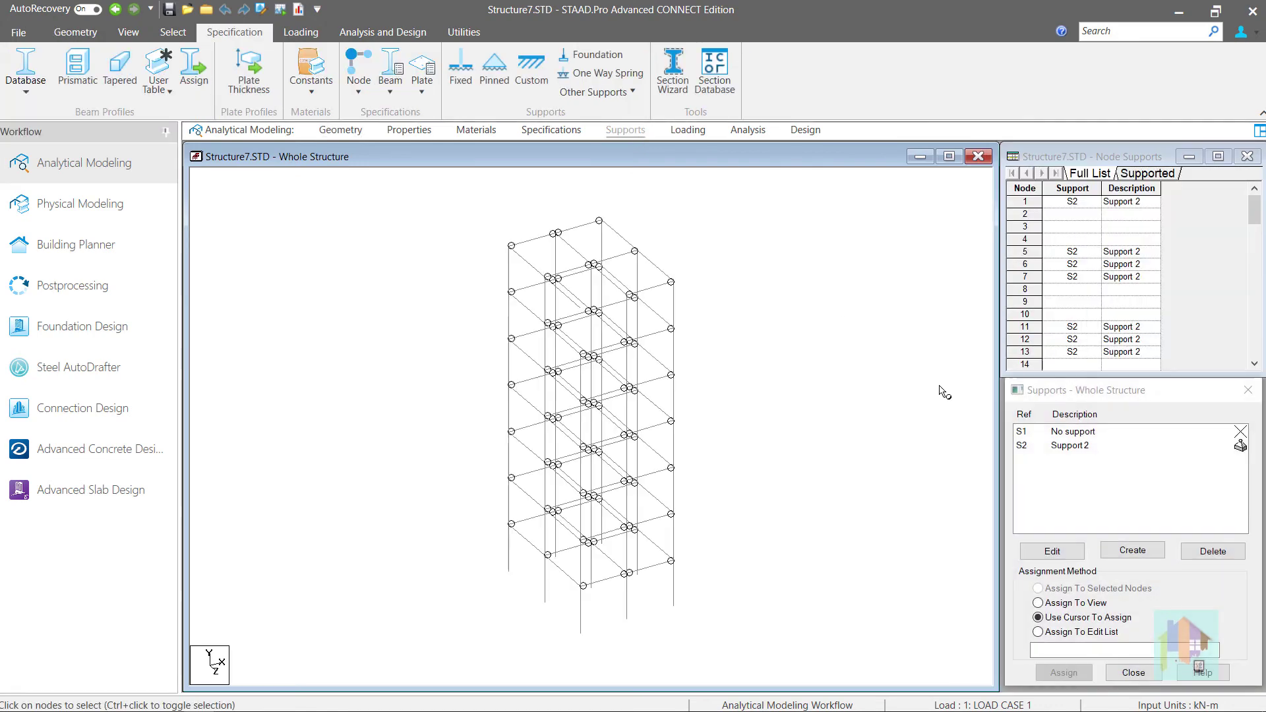
click(1075, 448)
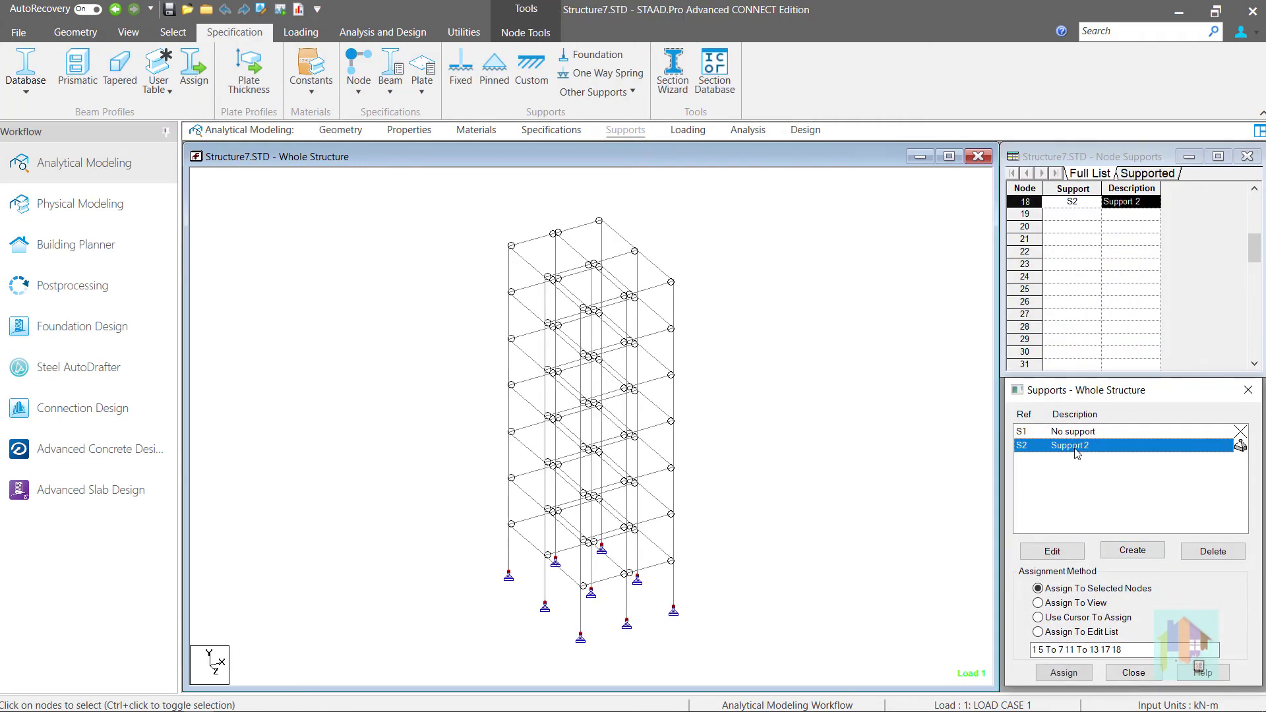
click(1121, 551)
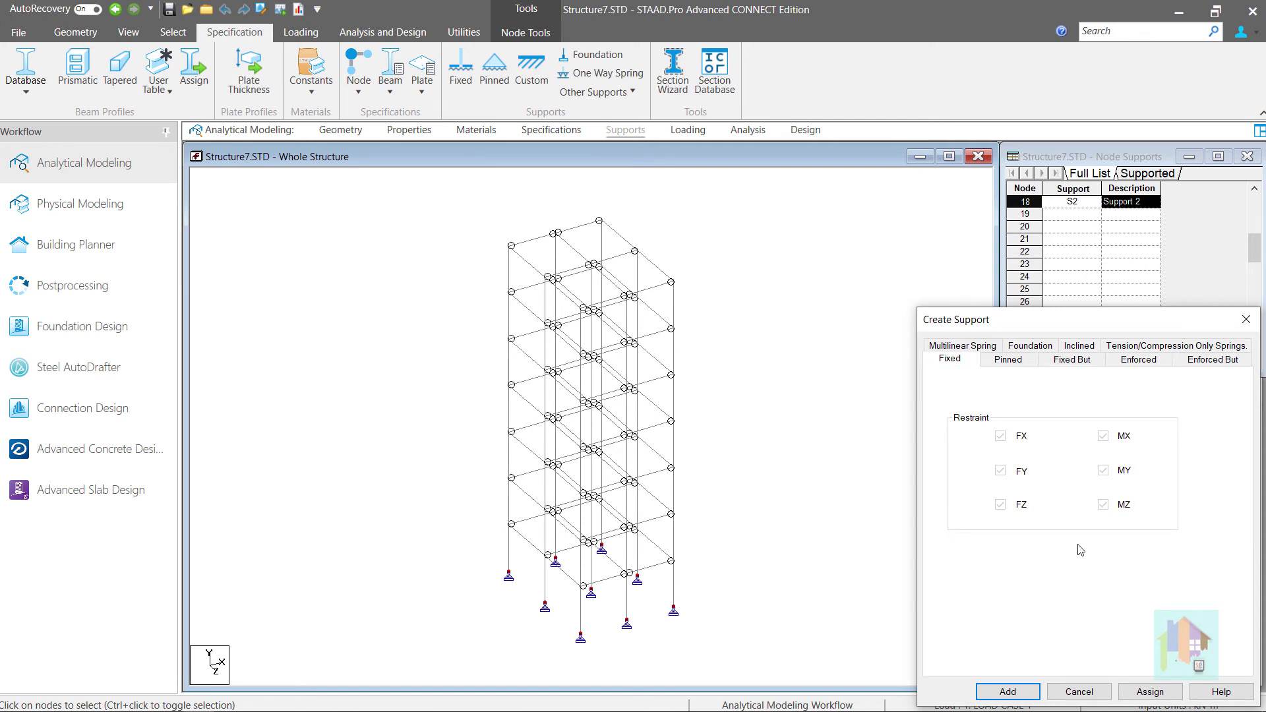
click(1136, 694)
click(1128, 557)
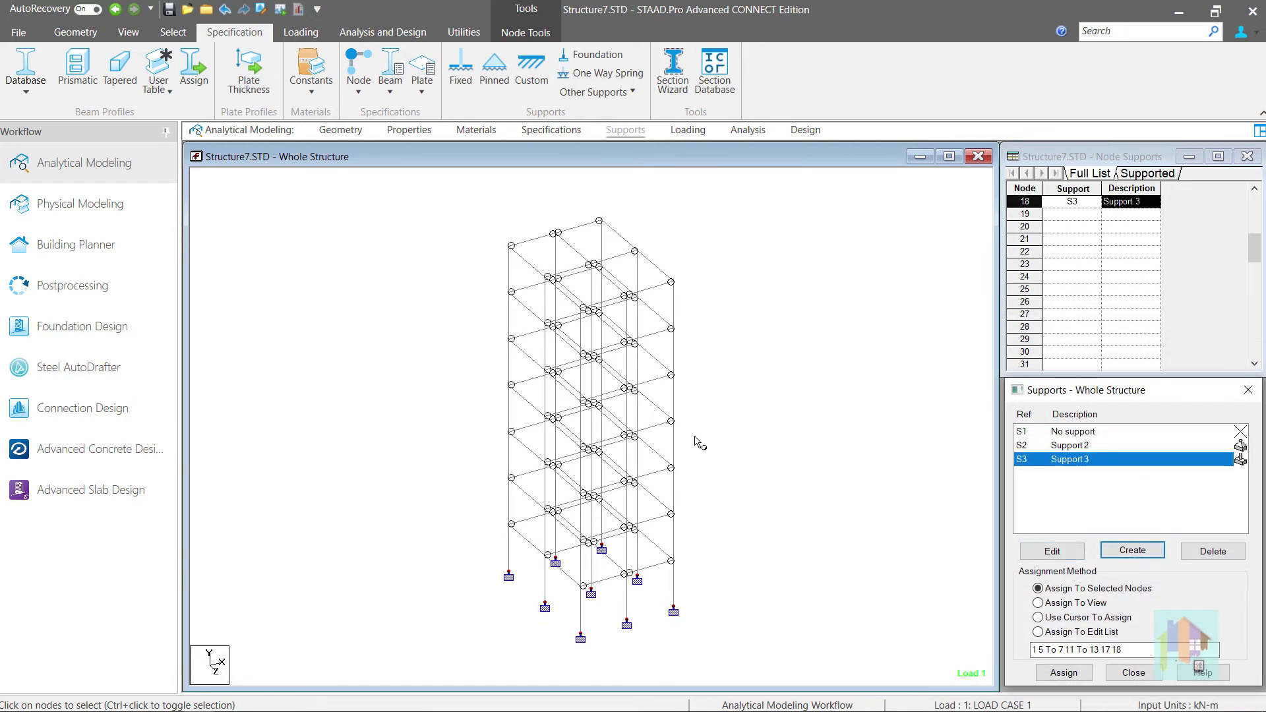
Step: Run the Structure7 analysis and examine the eigensolution and calculated frequencies in the output file
click(280, 11)
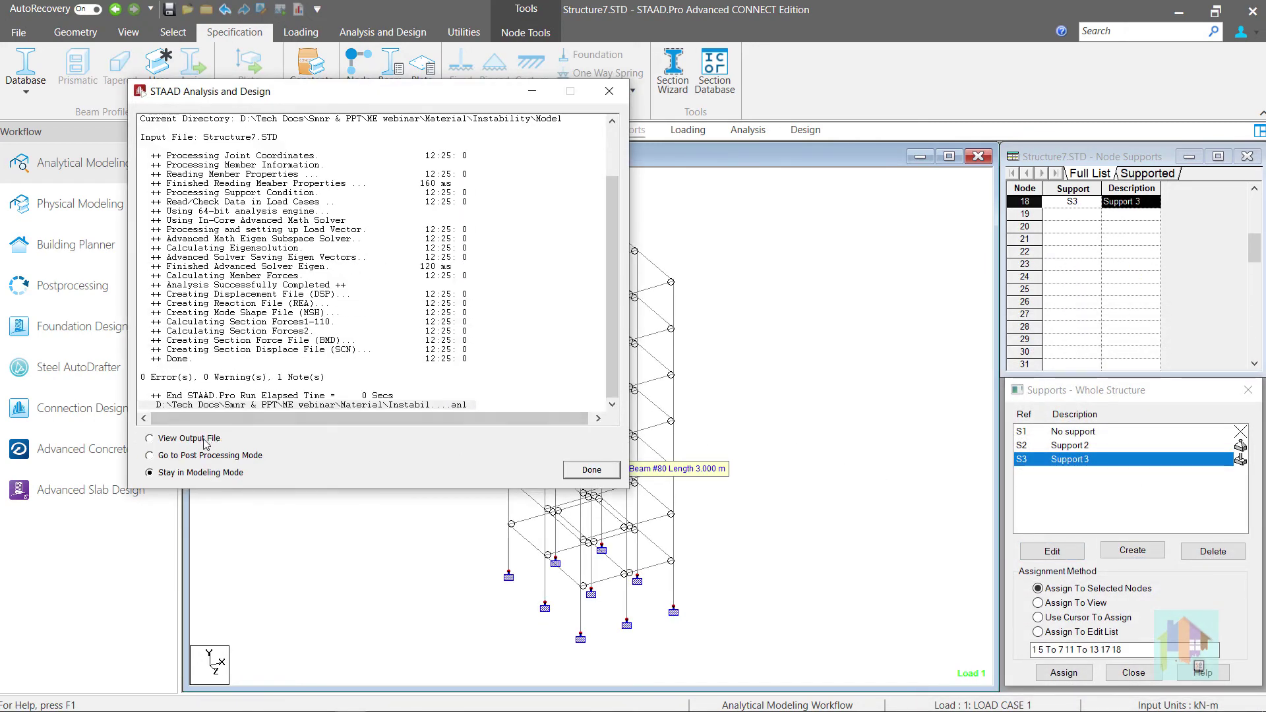
click(205, 444)
click(592, 470)
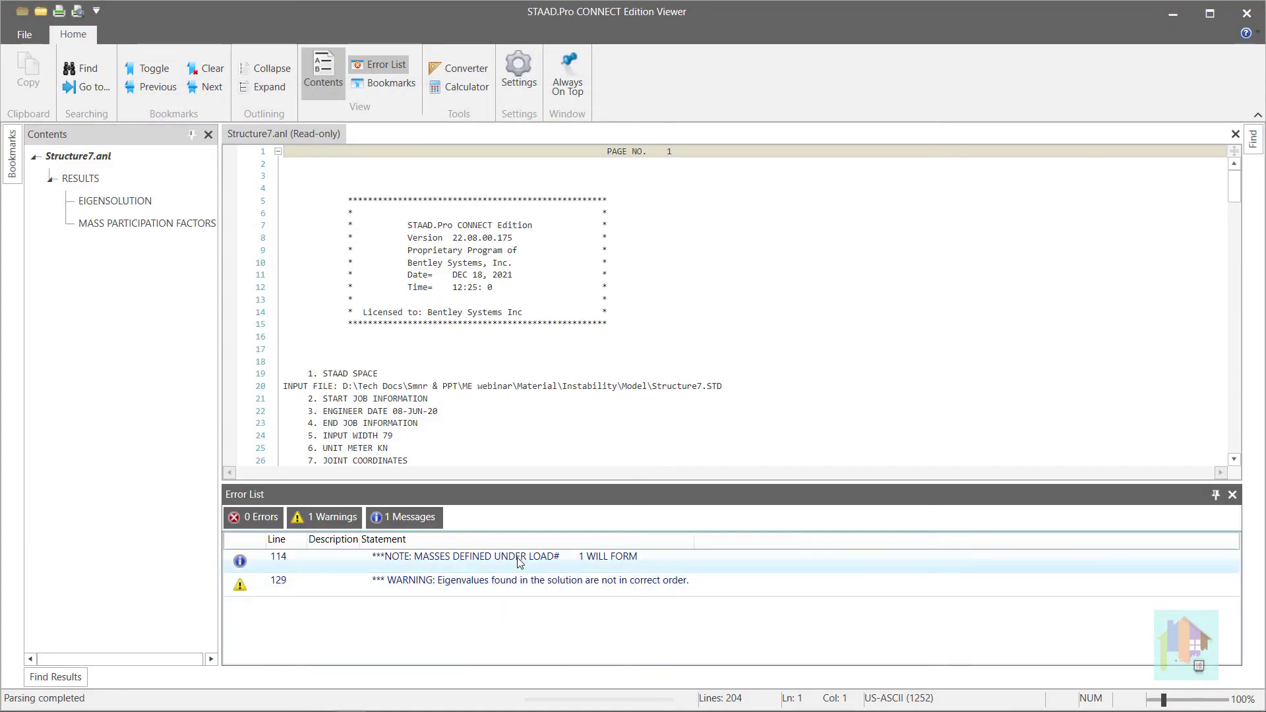
click(136, 201)
scroll(703, 394, down, 3)
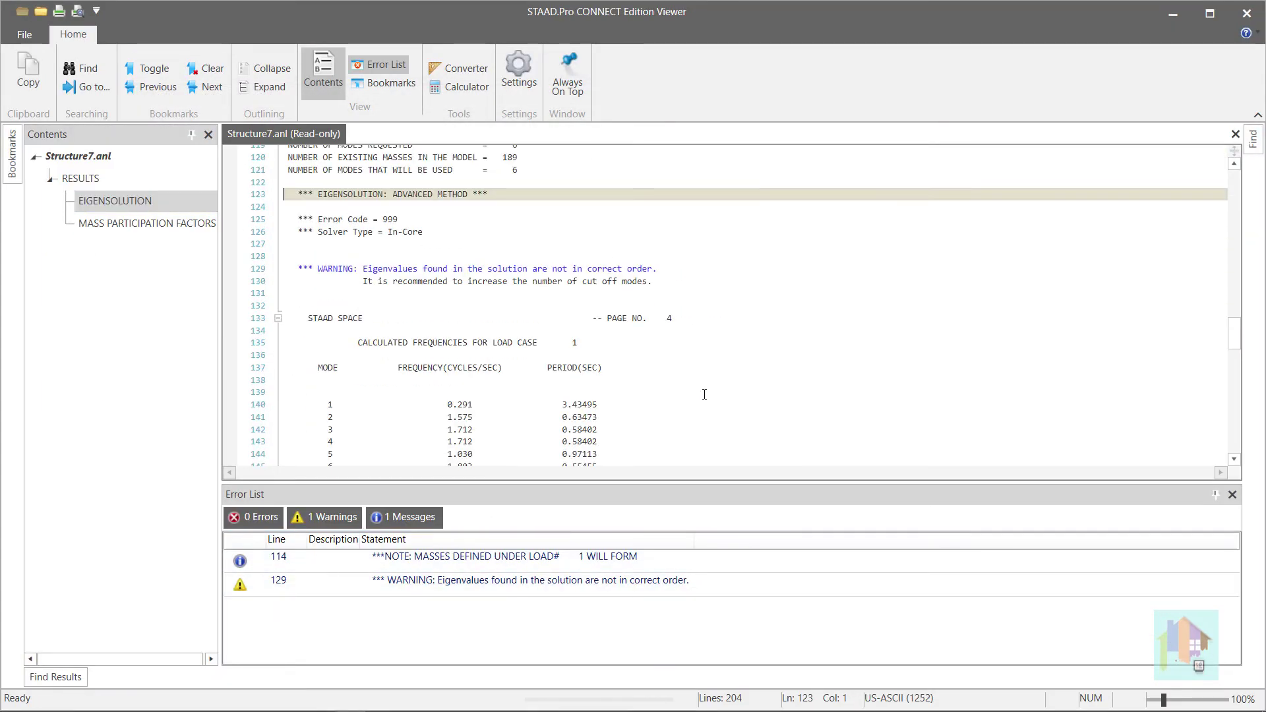
scroll(705, 394, down, 2)
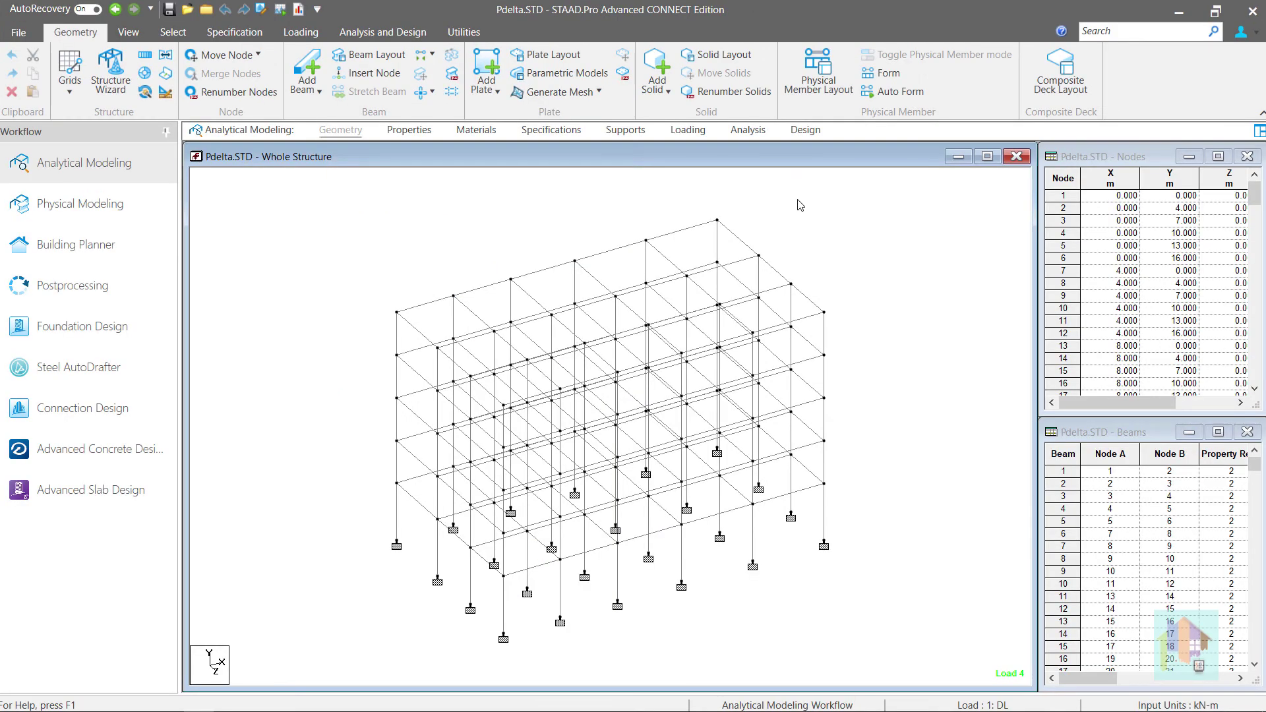
Step: Inspect the Pdelta frame from another angle in a rendered view and close that view
right_click(796, 199)
click(894, 626)
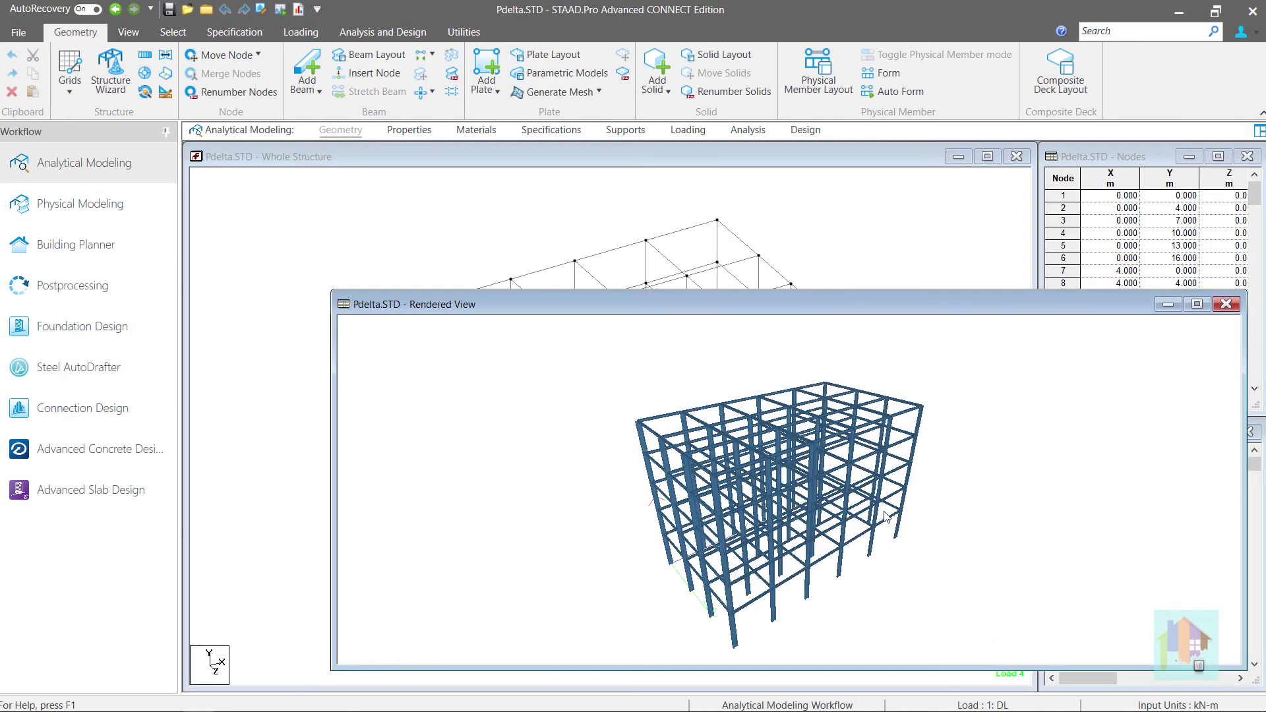
drag(780, 516, 831, 505)
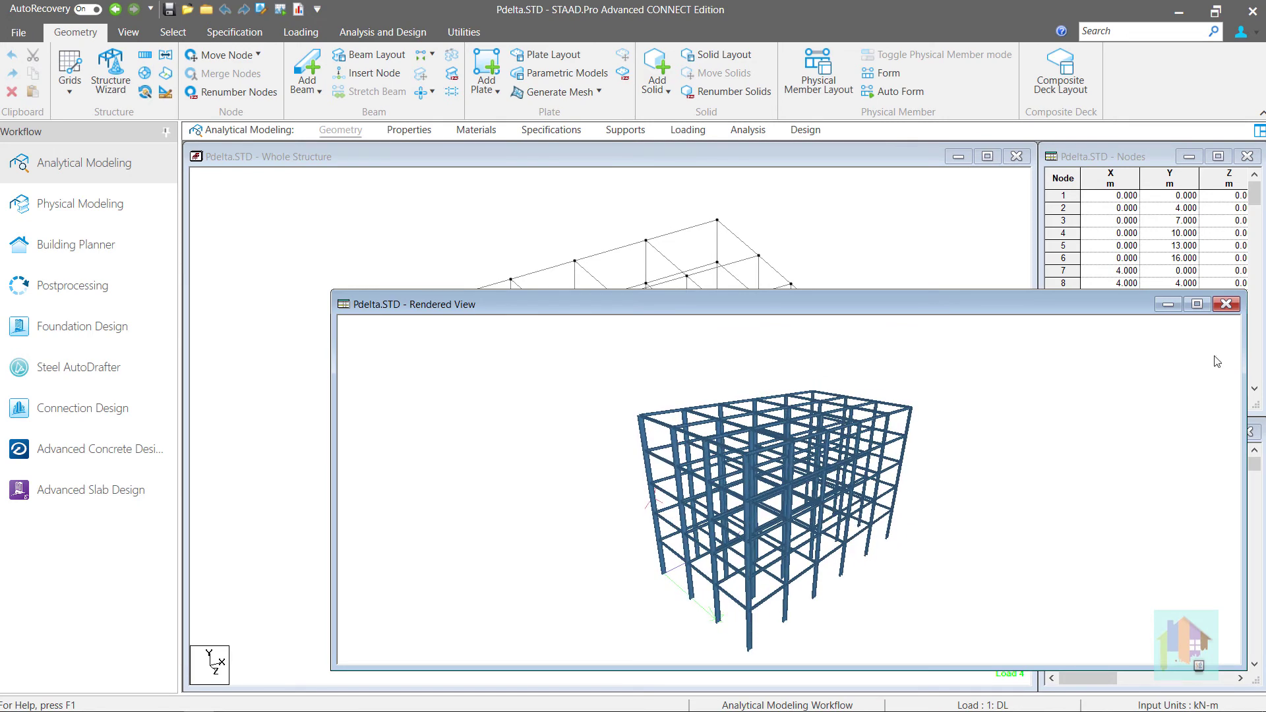
click(1226, 305)
Step: Inspect the UNI GY -14 kN/m member load of load case 1 DL and the floor load of load case 2 LL
click(700, 134)
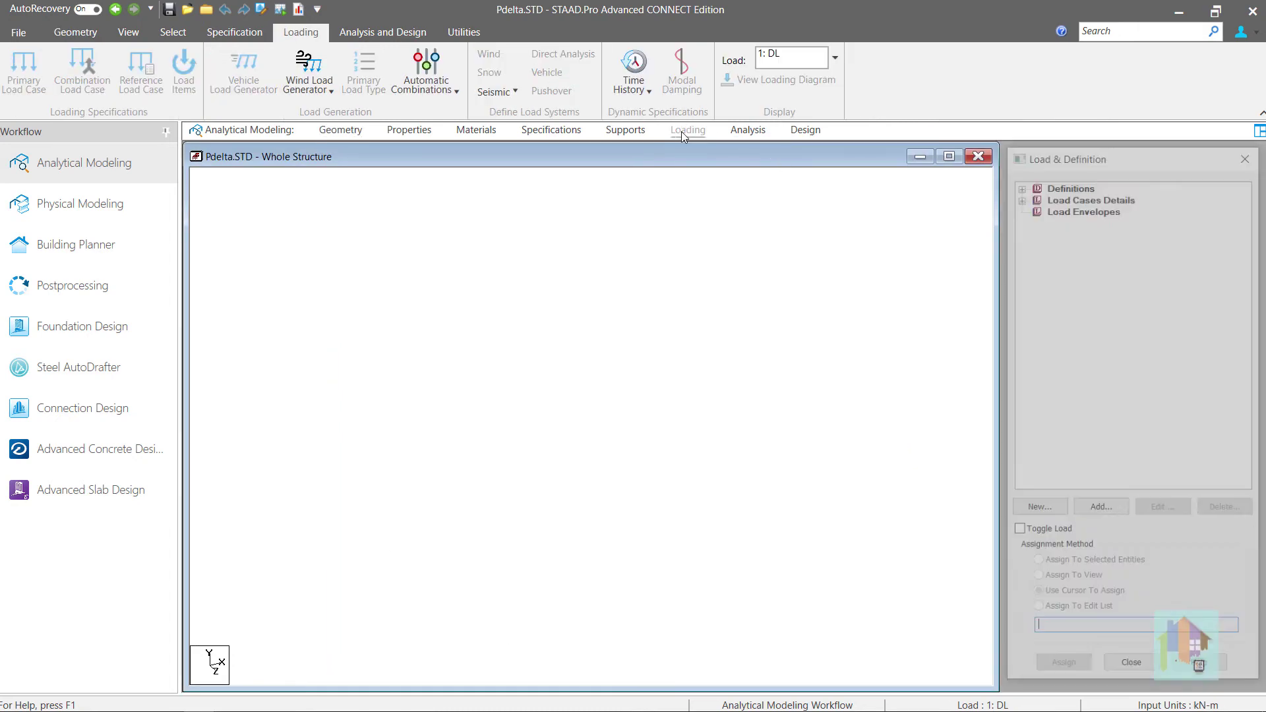
click(1020, 196)
click(1036, 207)
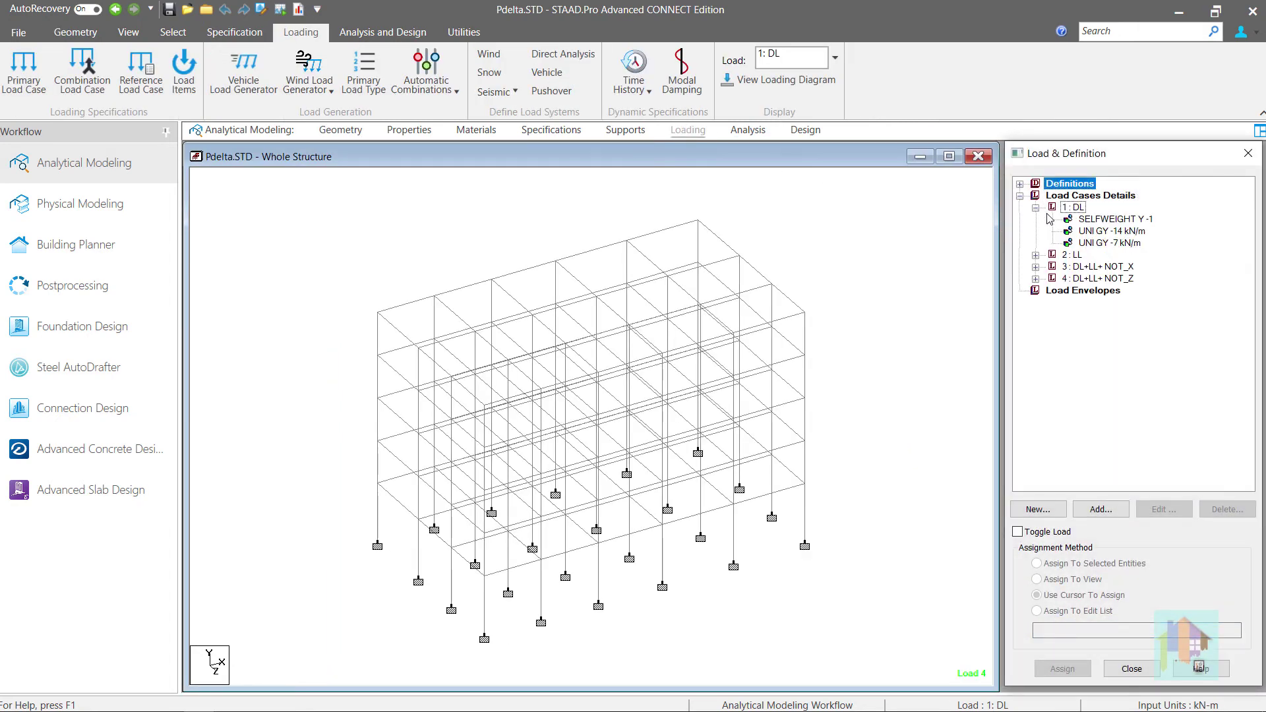
click(1104, 232)
click(1036, 254)
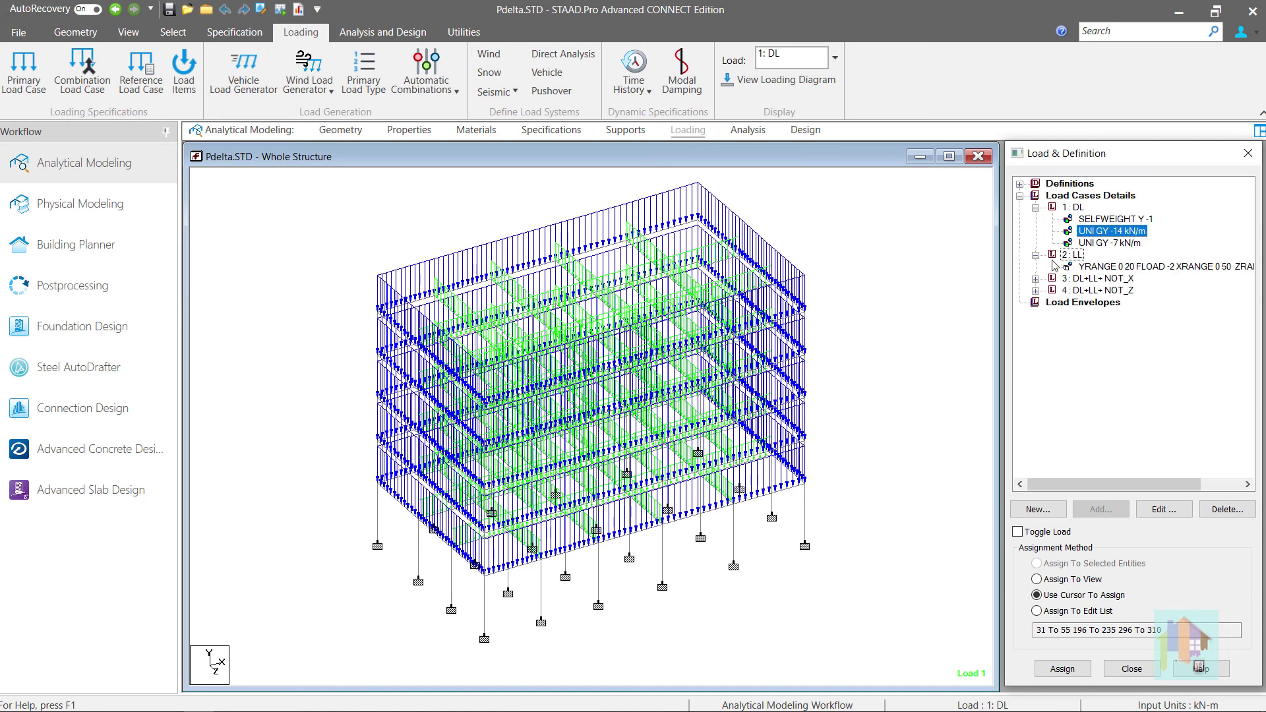
click(1098, 267)
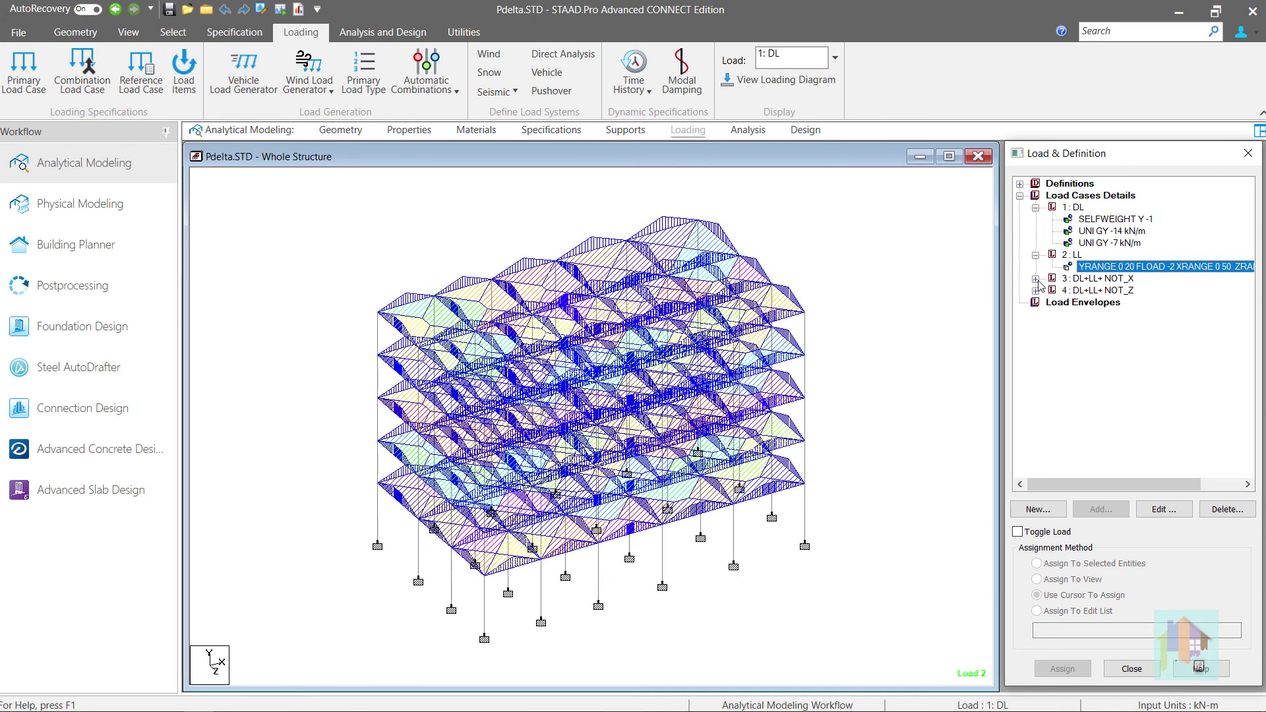
Step: Inspect the repeat load of load case 3 and the notional load definitions of load cases 3 and 4 without changing them
click(1036, 278)
click(1053, 290)
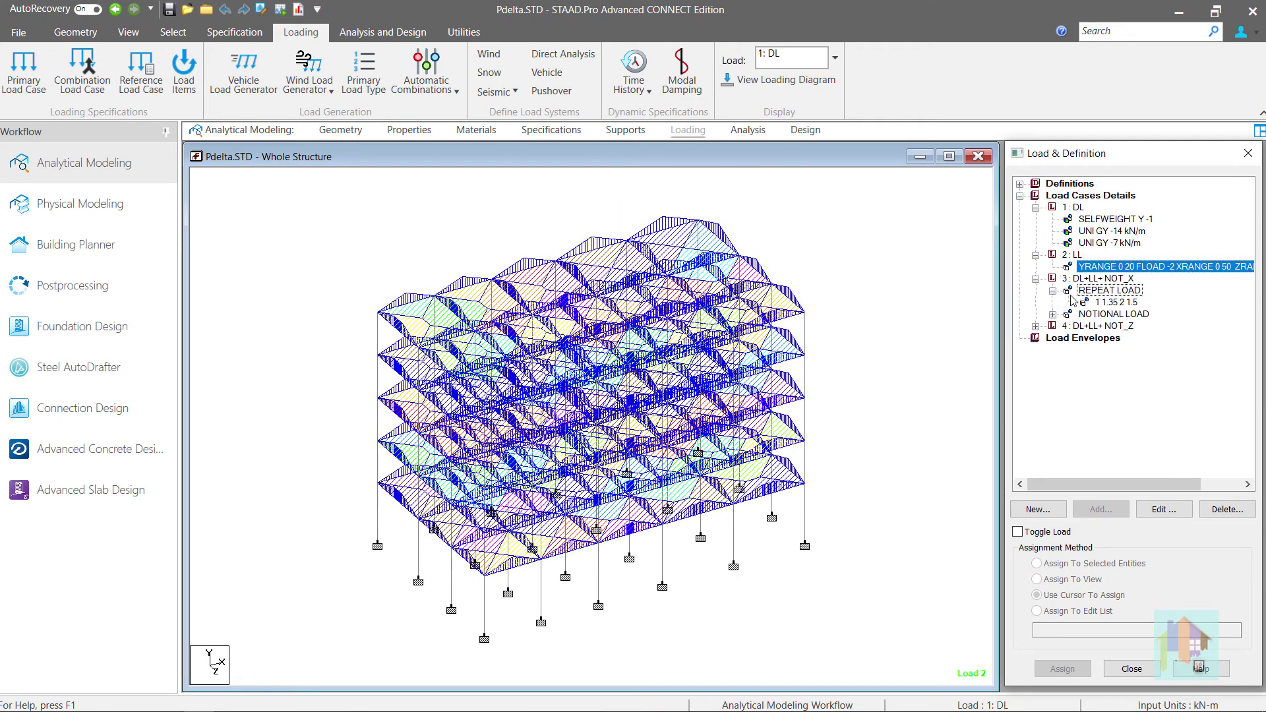
click(1095, 302)
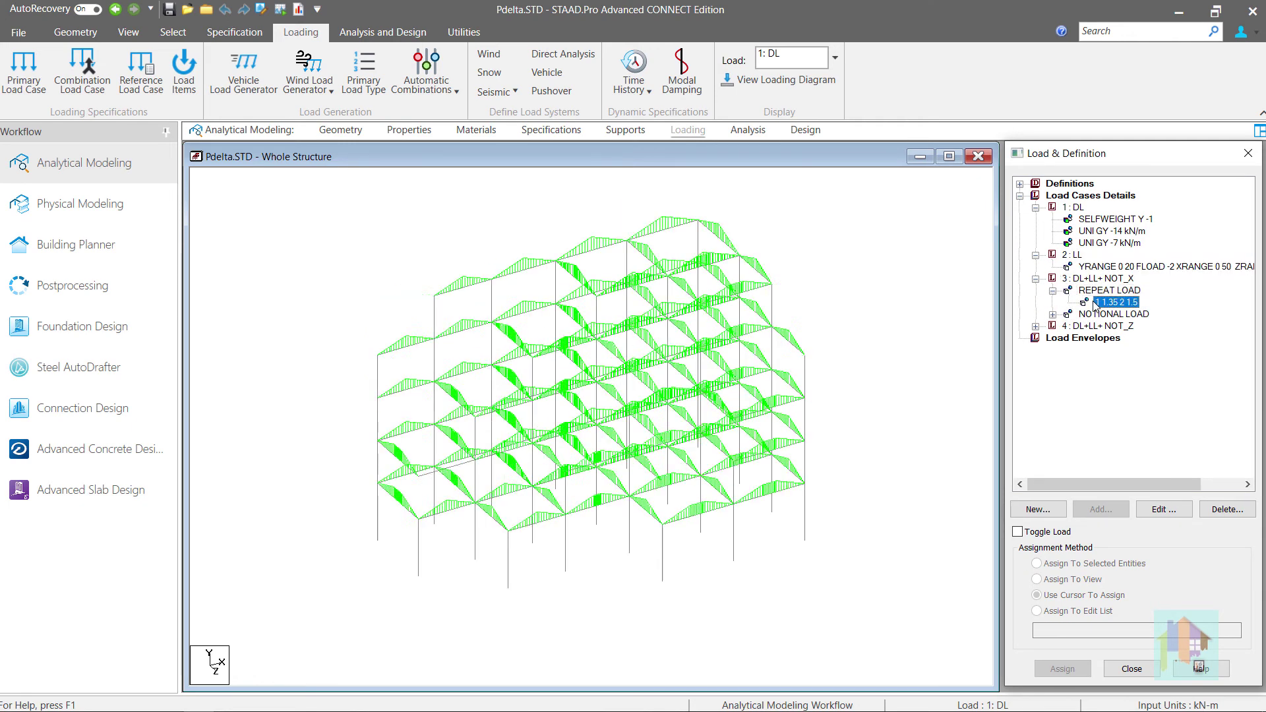
click(1036, 326)
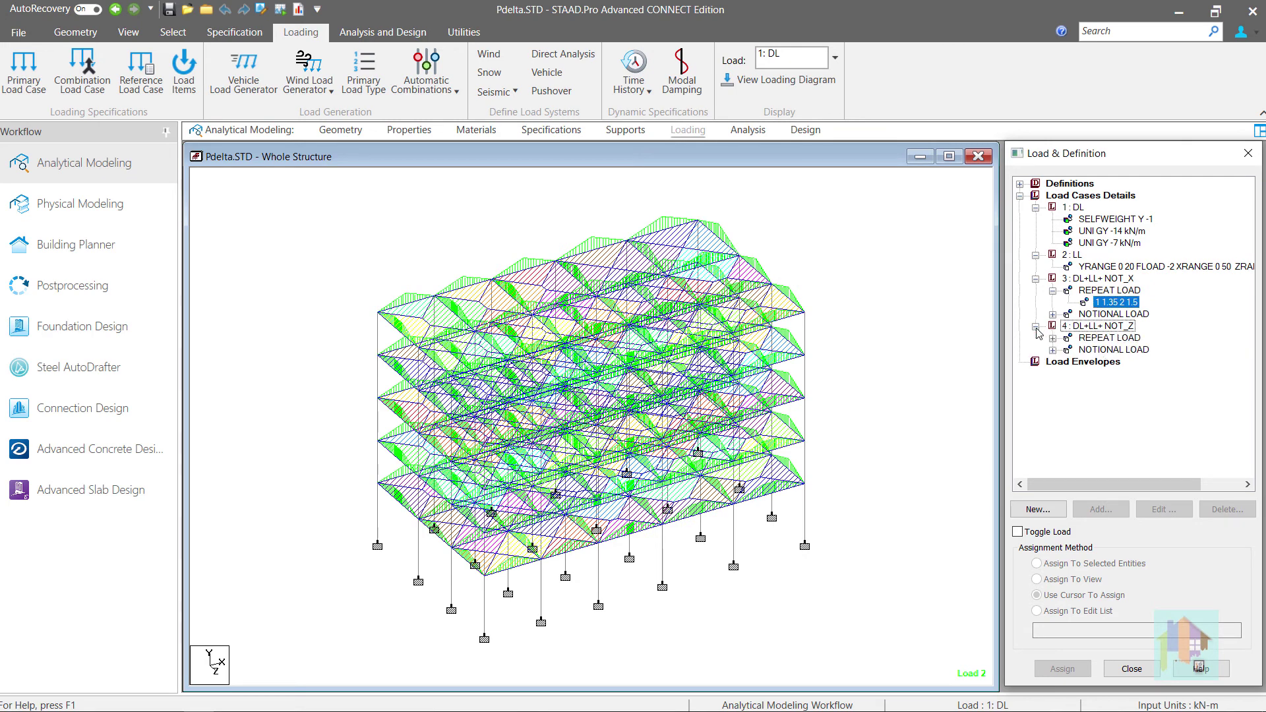
double_click(1107, 316)
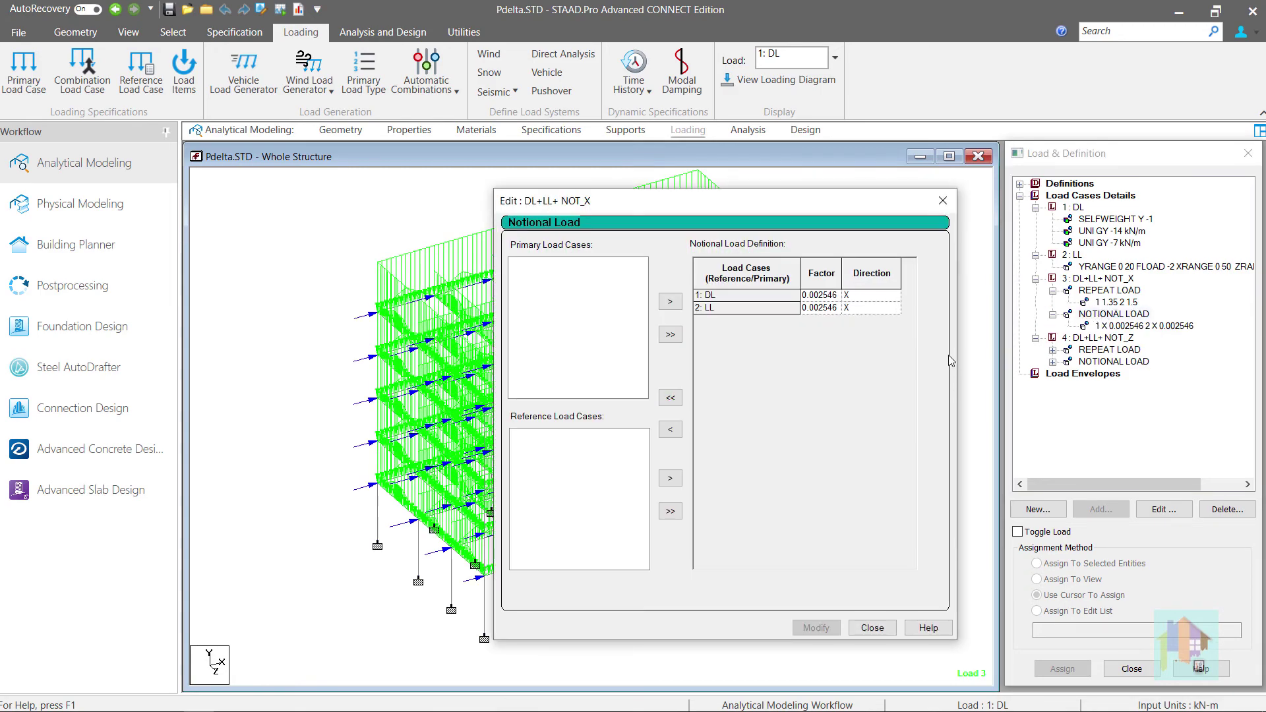
click(943, 203)
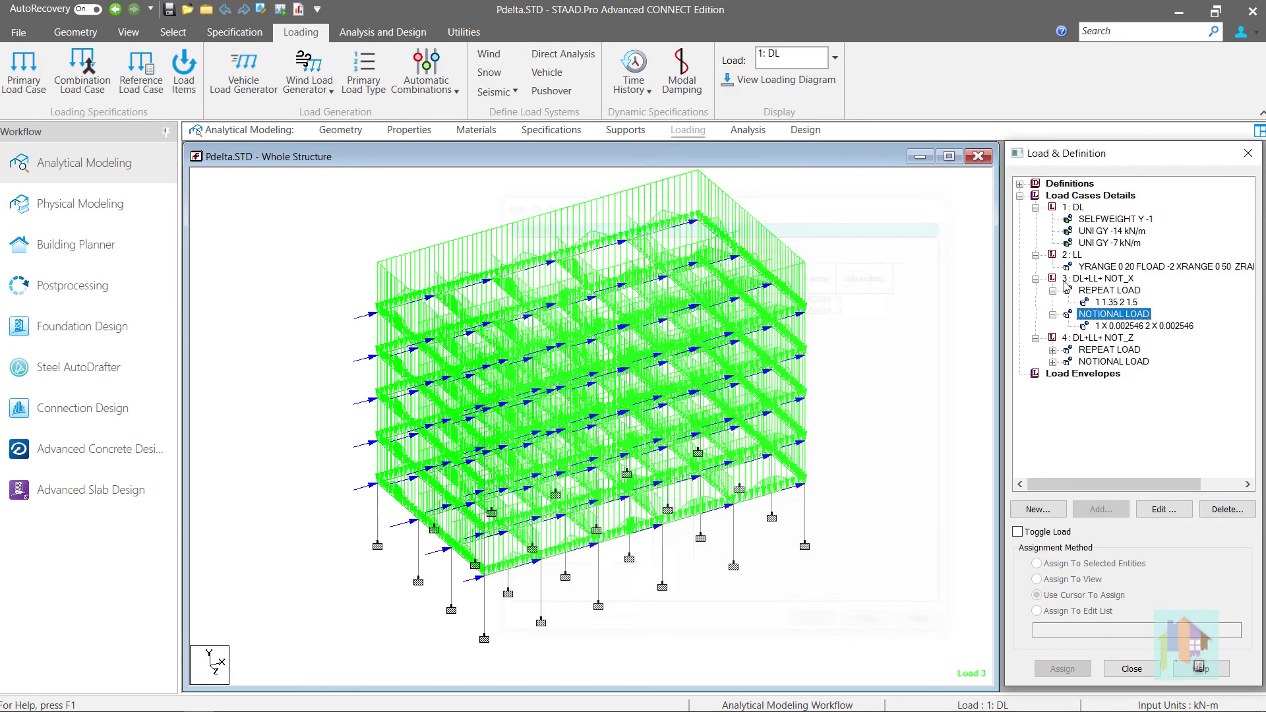
double_click(1129, 361)
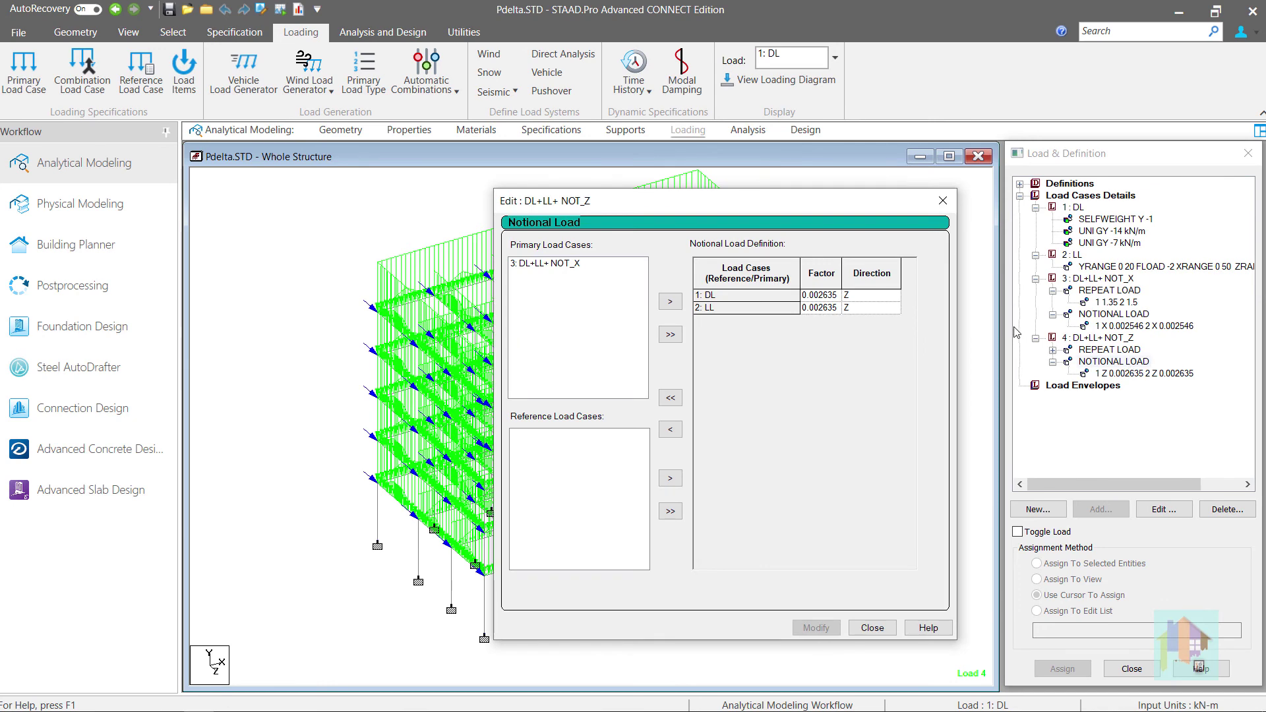
click(942, 202)
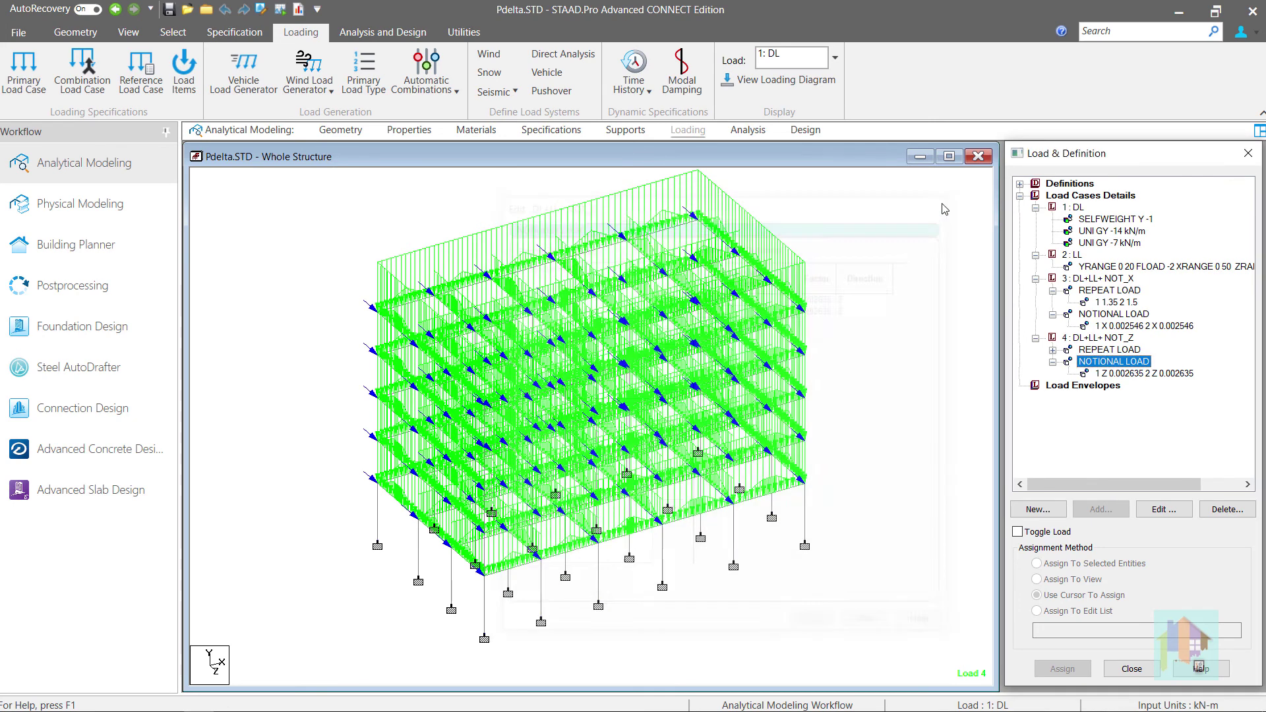
Step: Review the Pdelta model's analysis command and its output file, and close the output
click(772, 131)
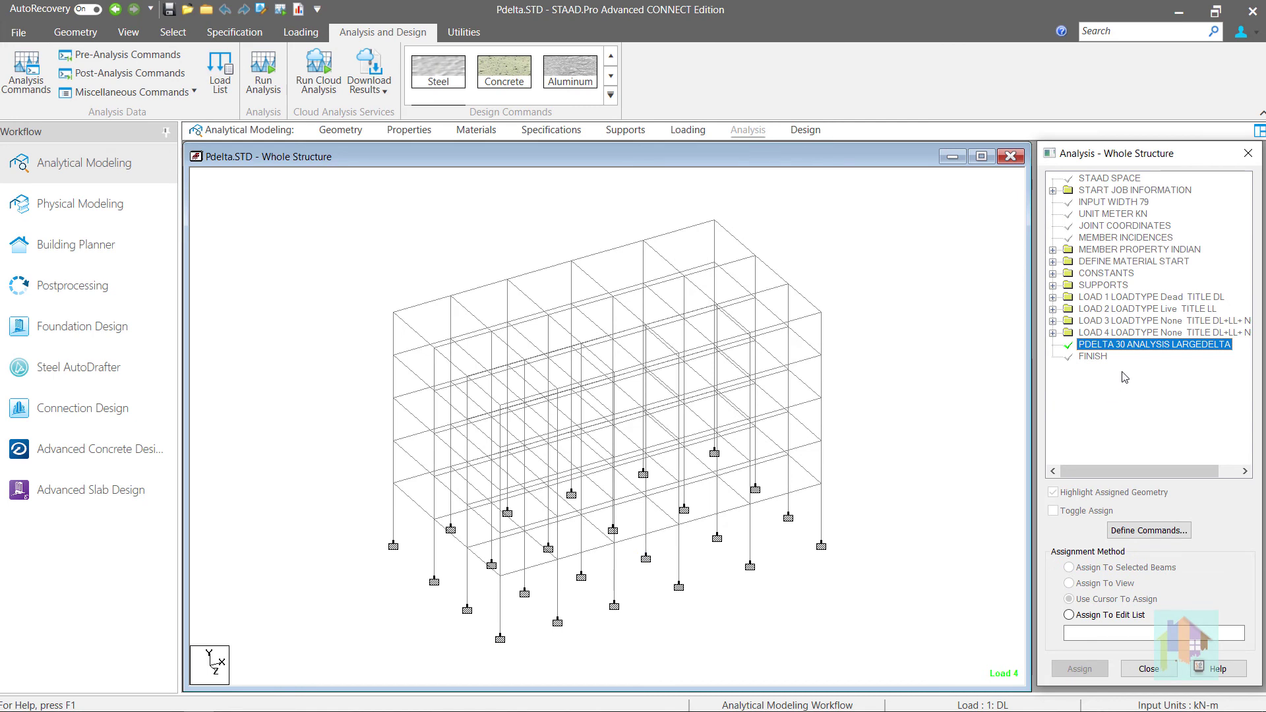
click(261, 12)
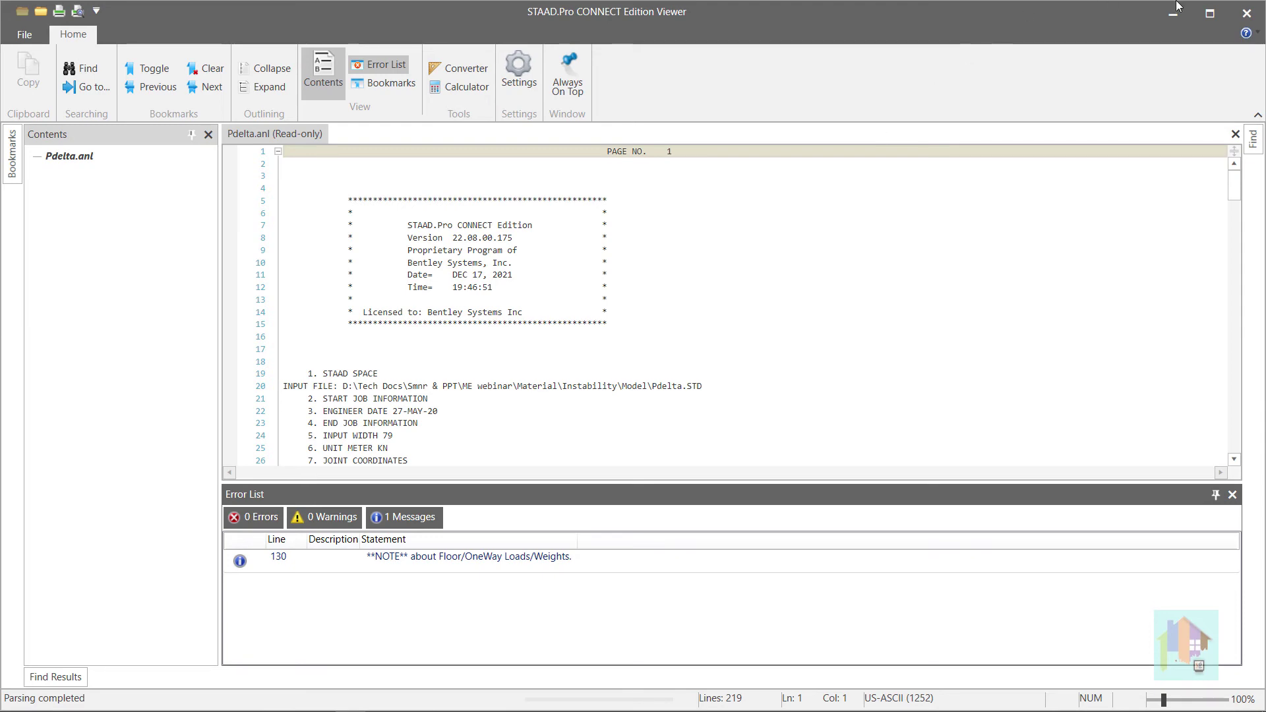
click(1250, 13)
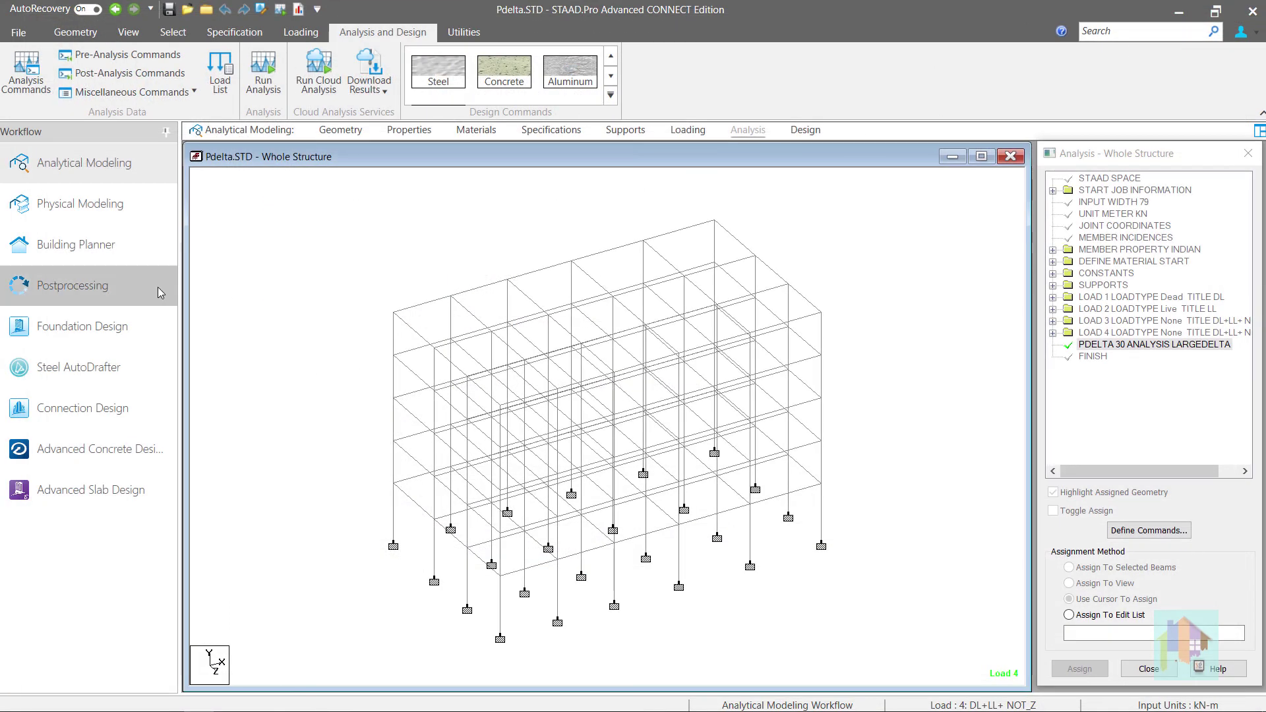
Step: Examine the support reactions in postprocessing and widen the Statics Check Results table to show all force and moment components
click(120, 281)
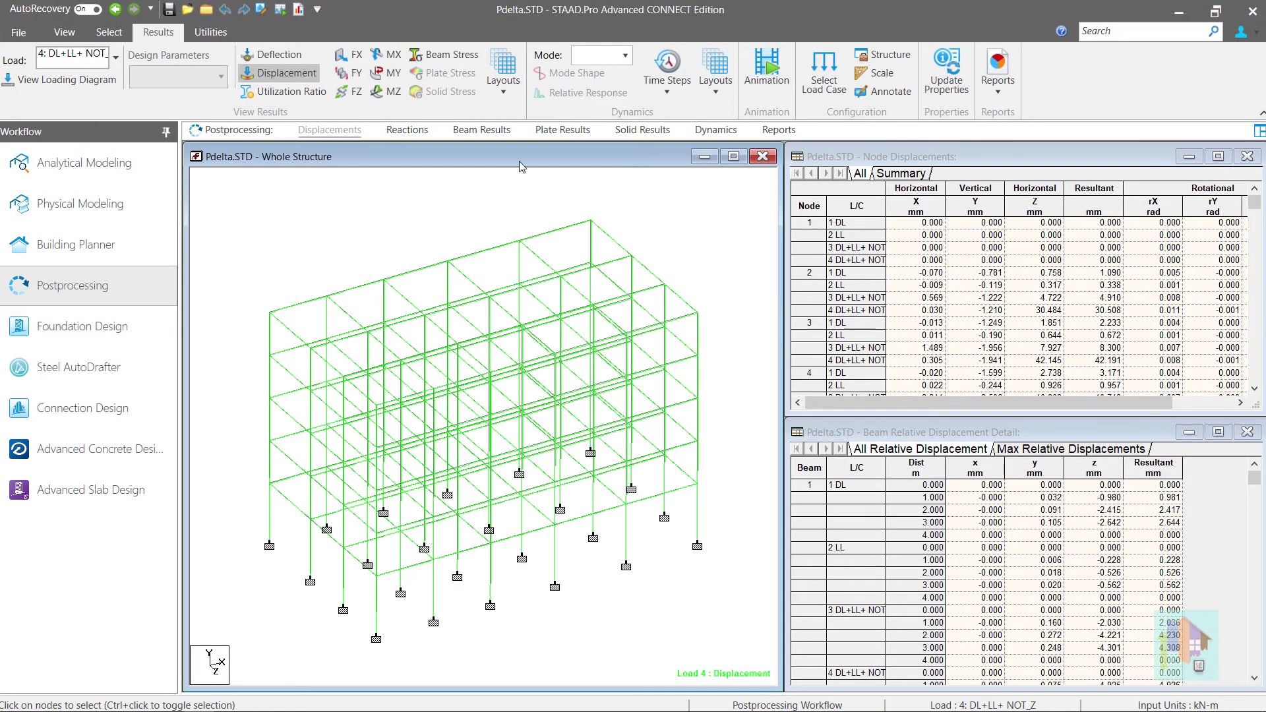
click(407, 130)
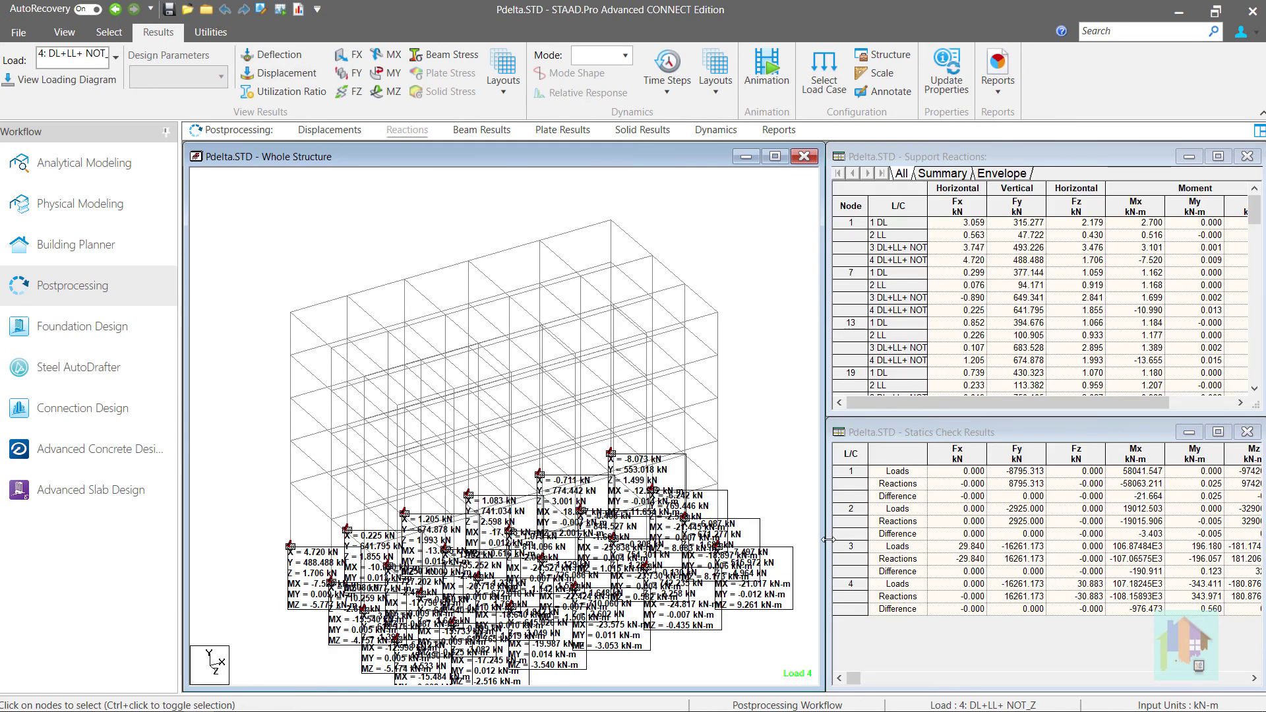
drag(818, 540, 755, 538)
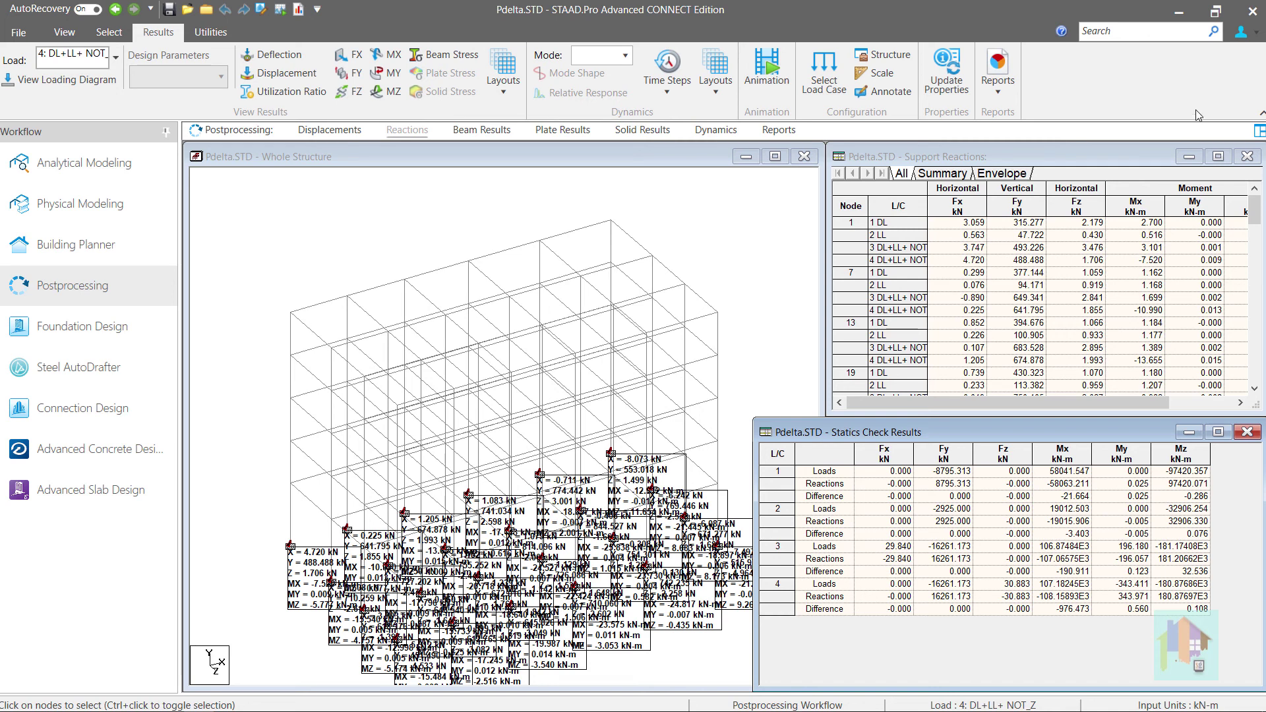
Step: Insert PERFORM ANALYSIS and FINISH commands directly after the bookmarked SELFWEIGHT Y -1 line in the Pdelta input file
click(261, 9)
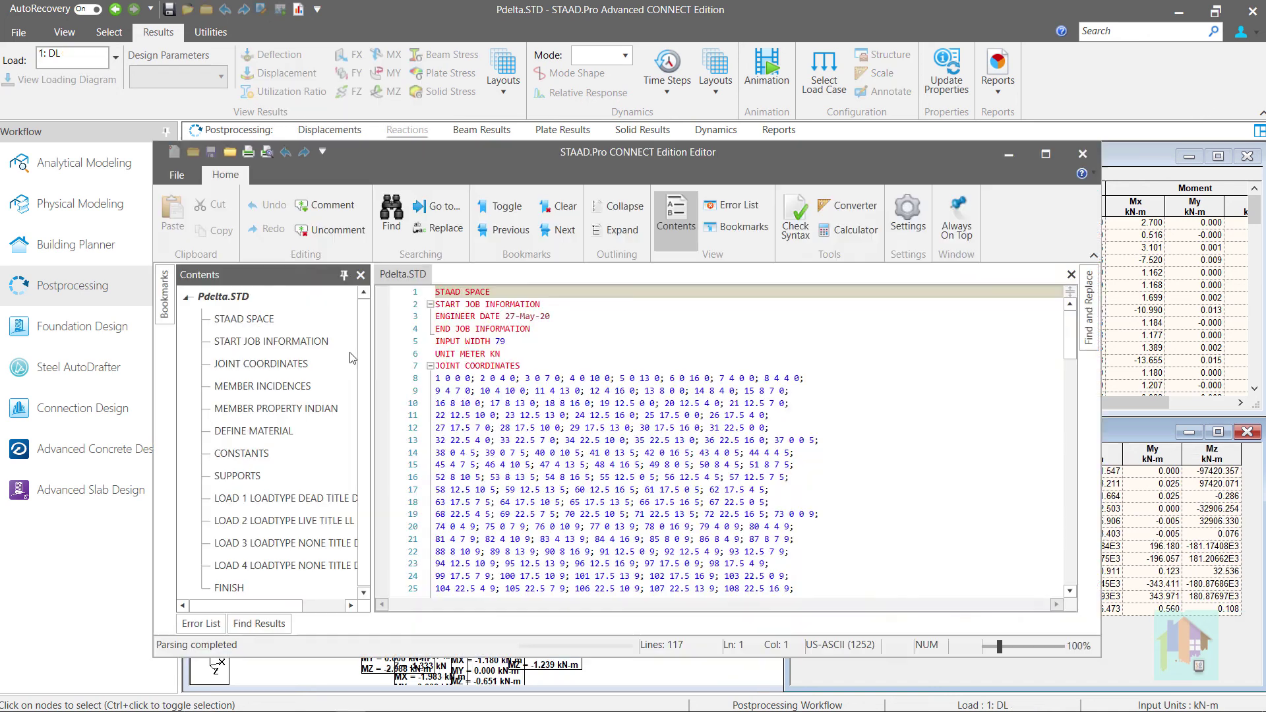
click(164, 293)
click(276, 342)
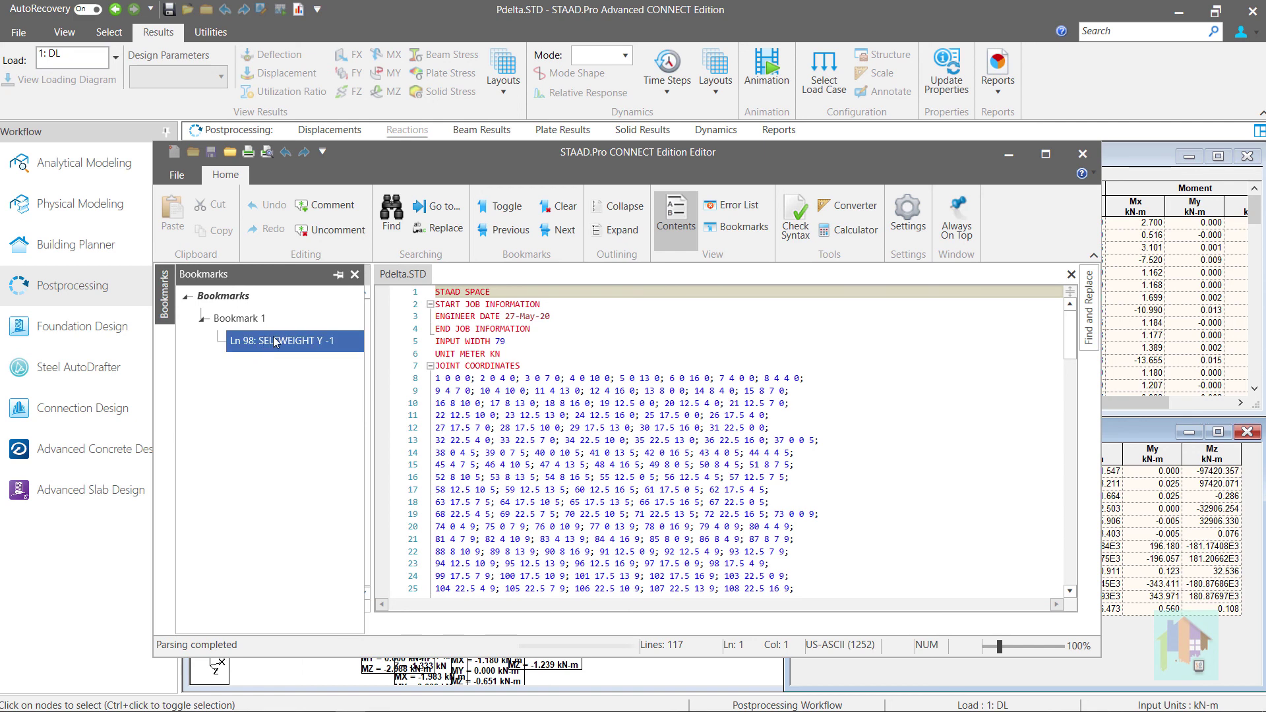
double_click(276, 341)
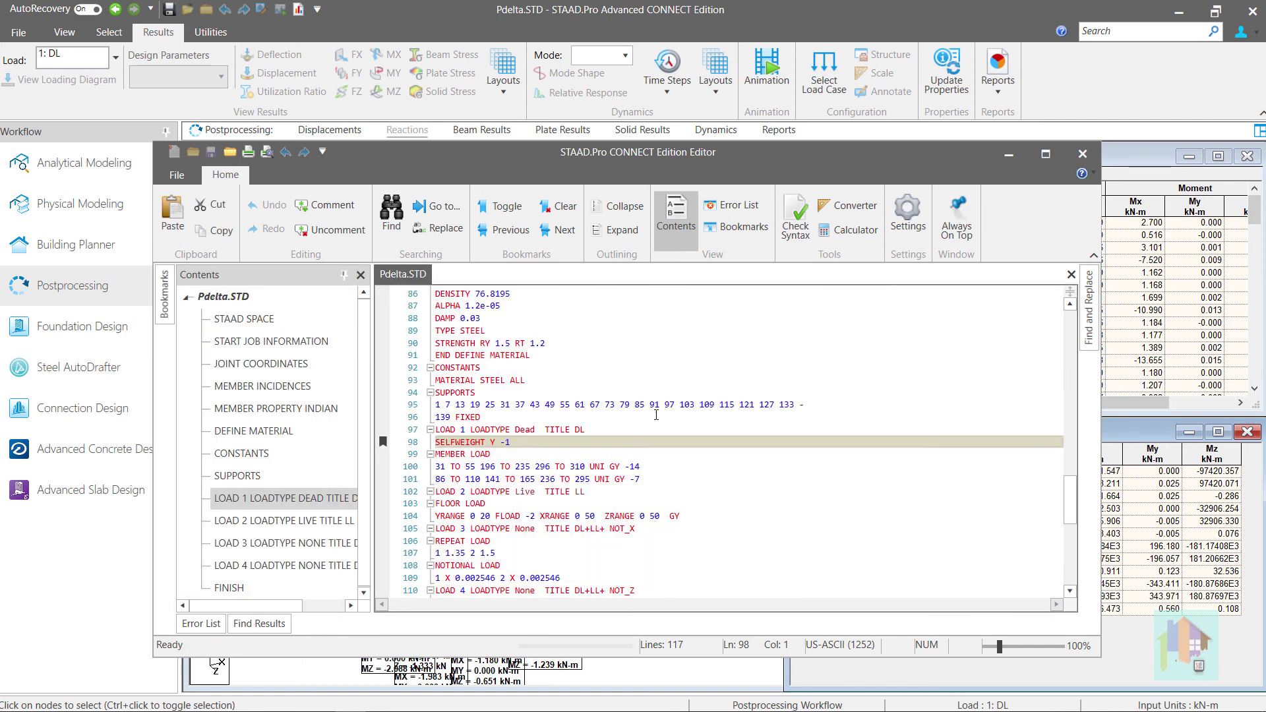
key(End)
key(Return)
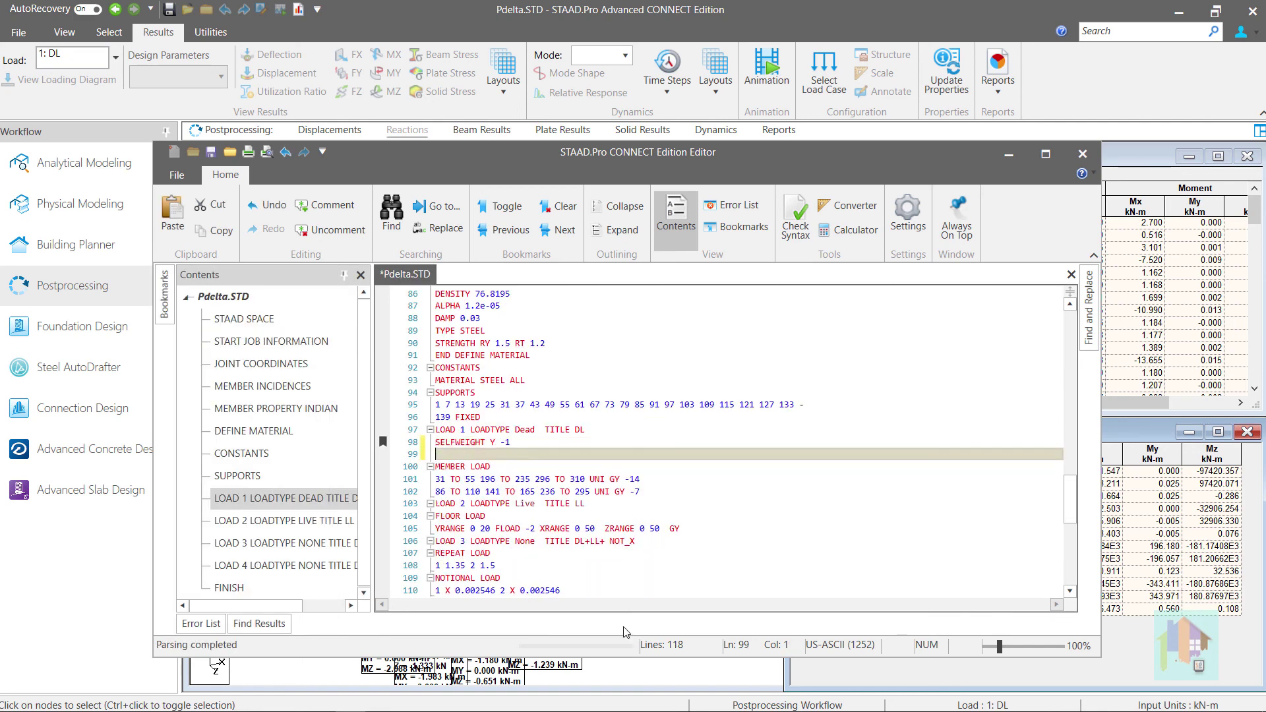
text(Per)
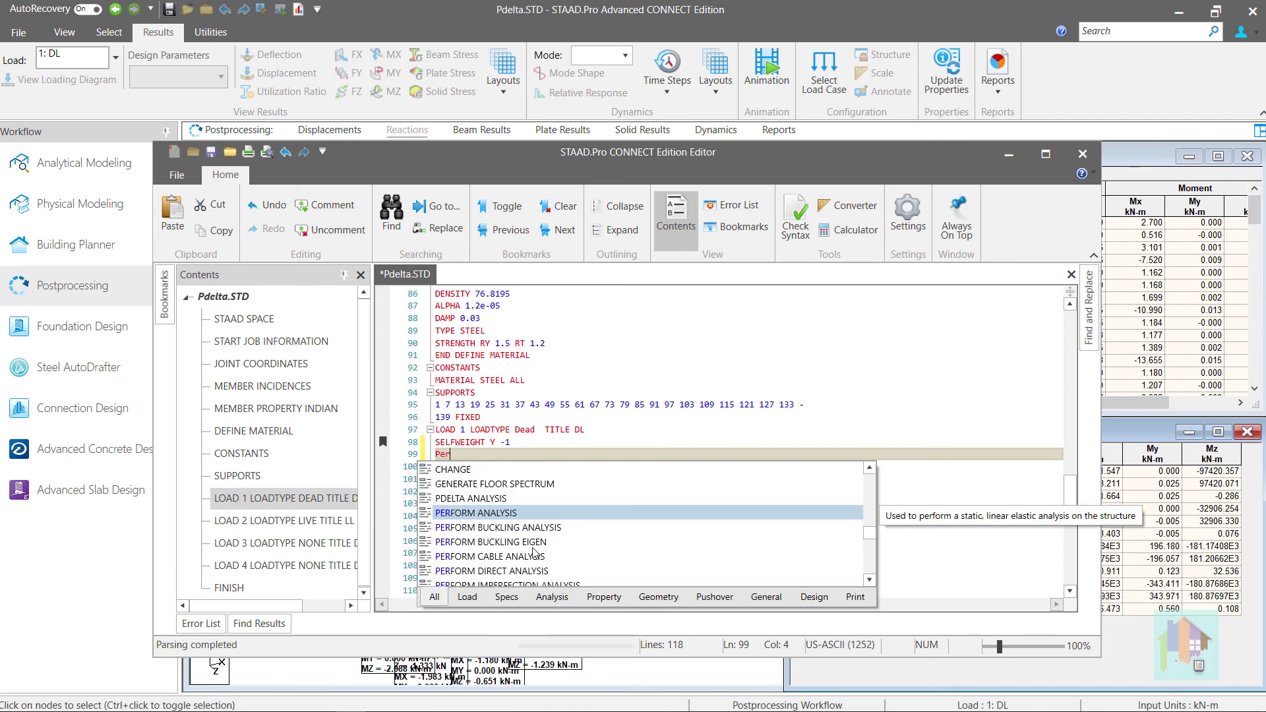
double_click(506, 514)
key(Return)
text(Fini)
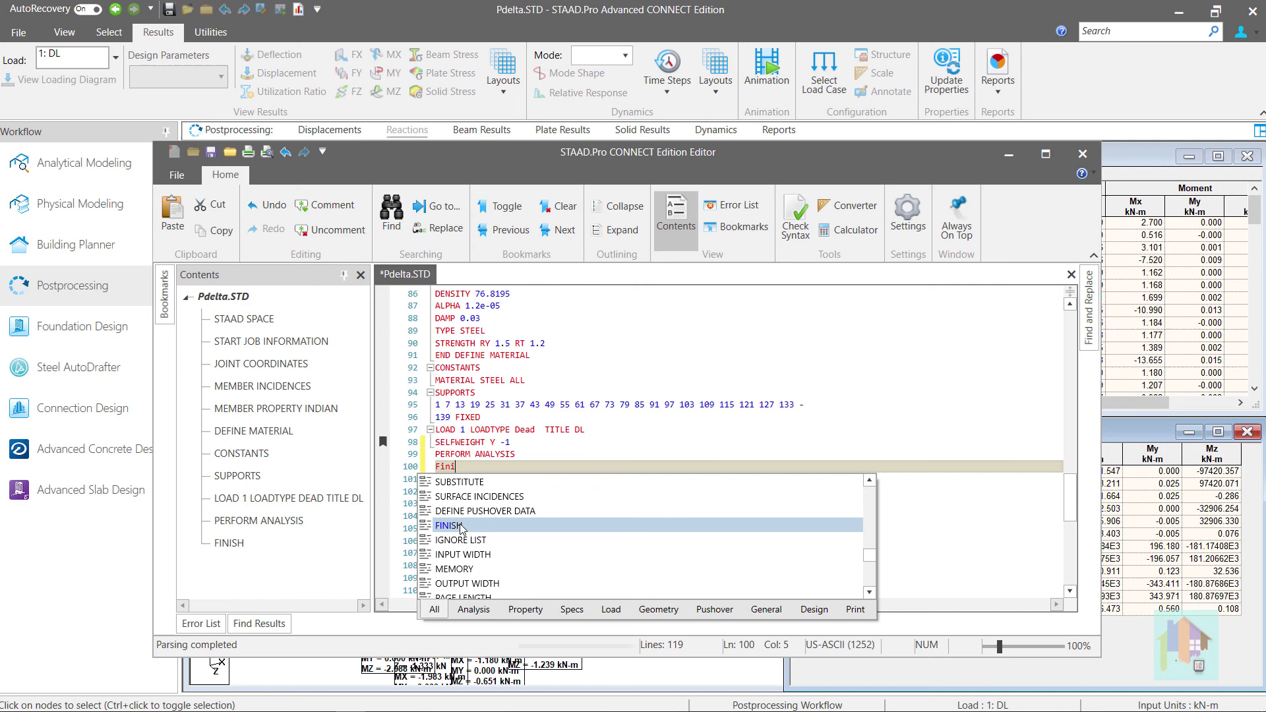
double_click(461, 526)
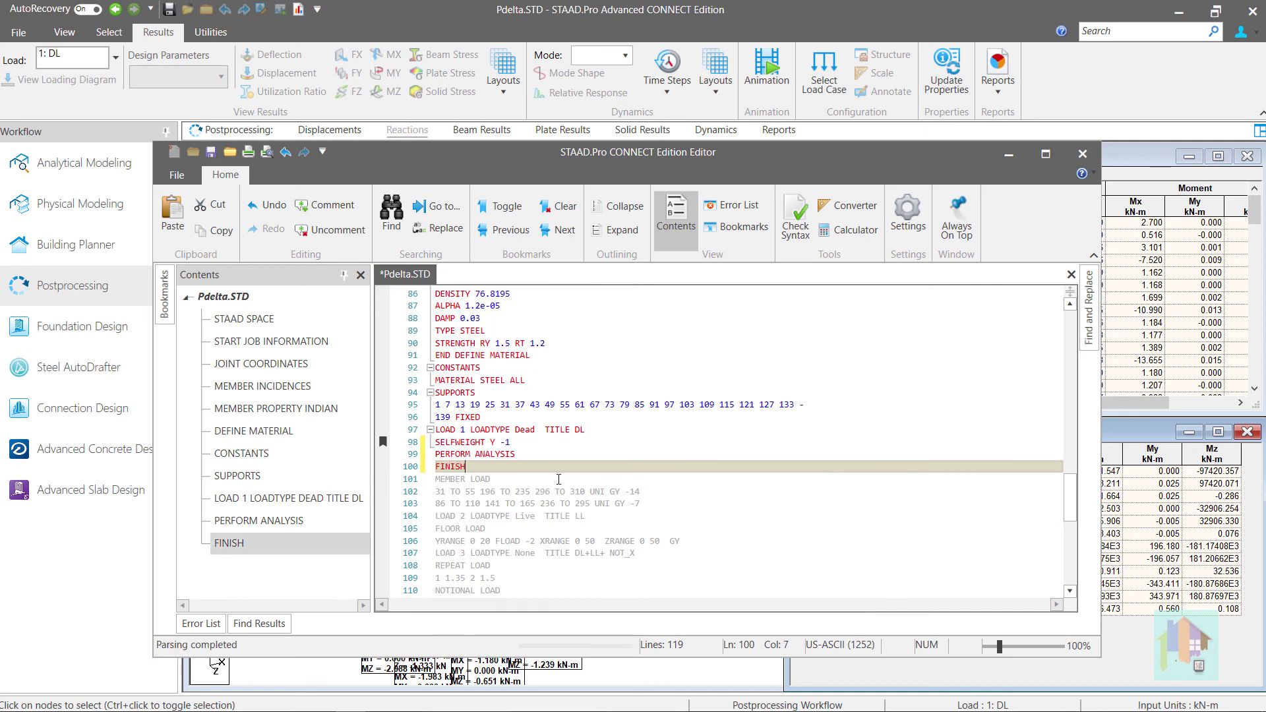
Step: Close the input editor, run the shortened Pdelta analysis and check load equilibrium in the postprocessing statics results
click(1082, 153)
click(283, 11)
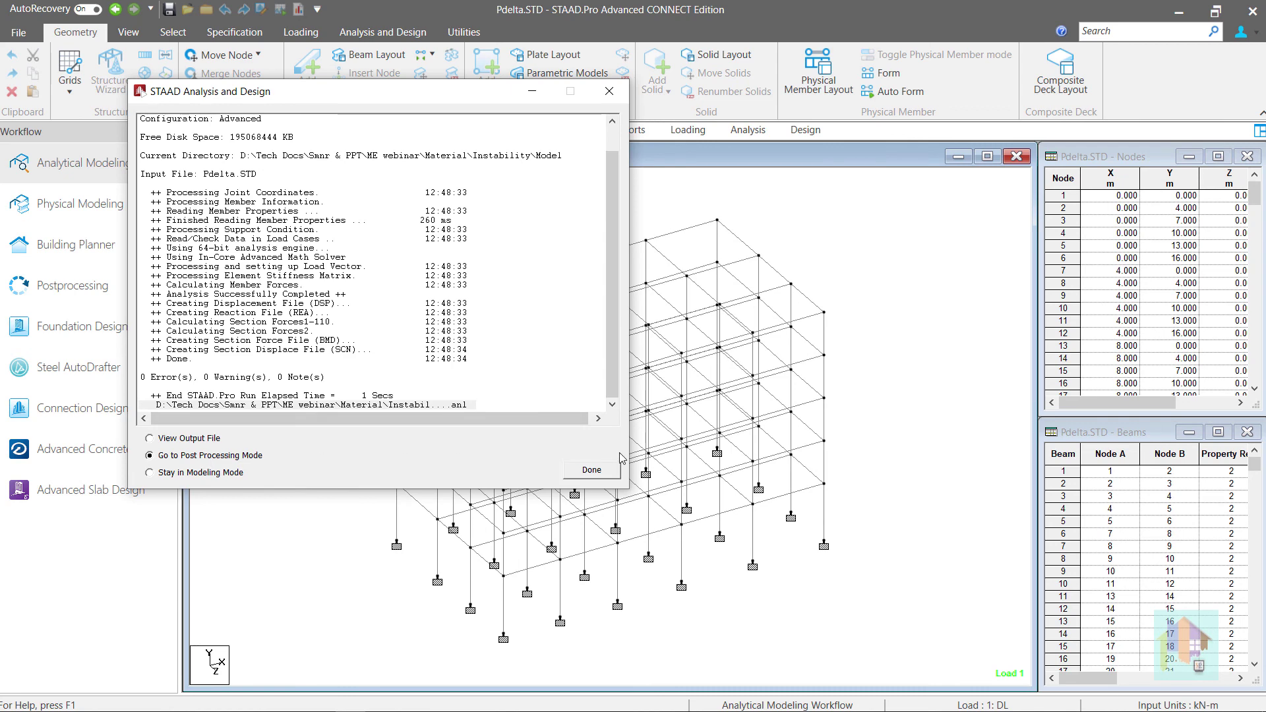
click(597, 471)
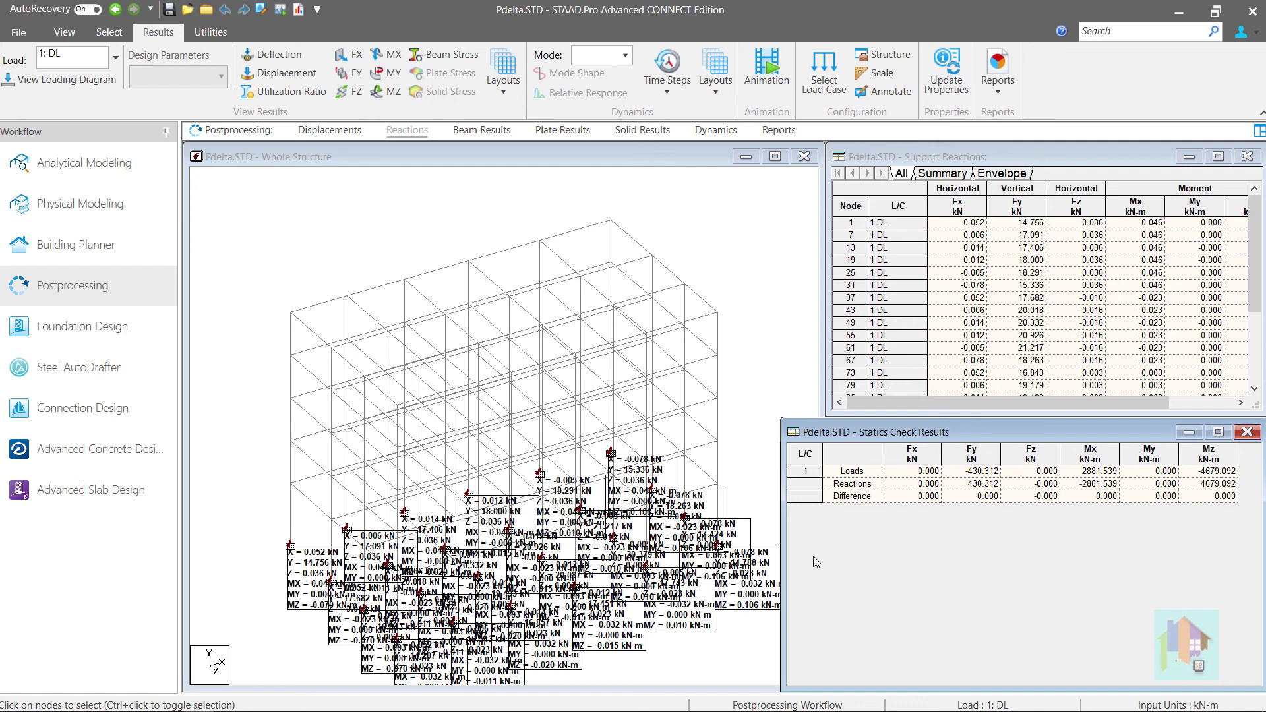
Step: Comment out the PERFORM ANALYSIS and FINISH lines after SELFWEIGHT Y -1 in the Pdelta input file
click(261, 9)
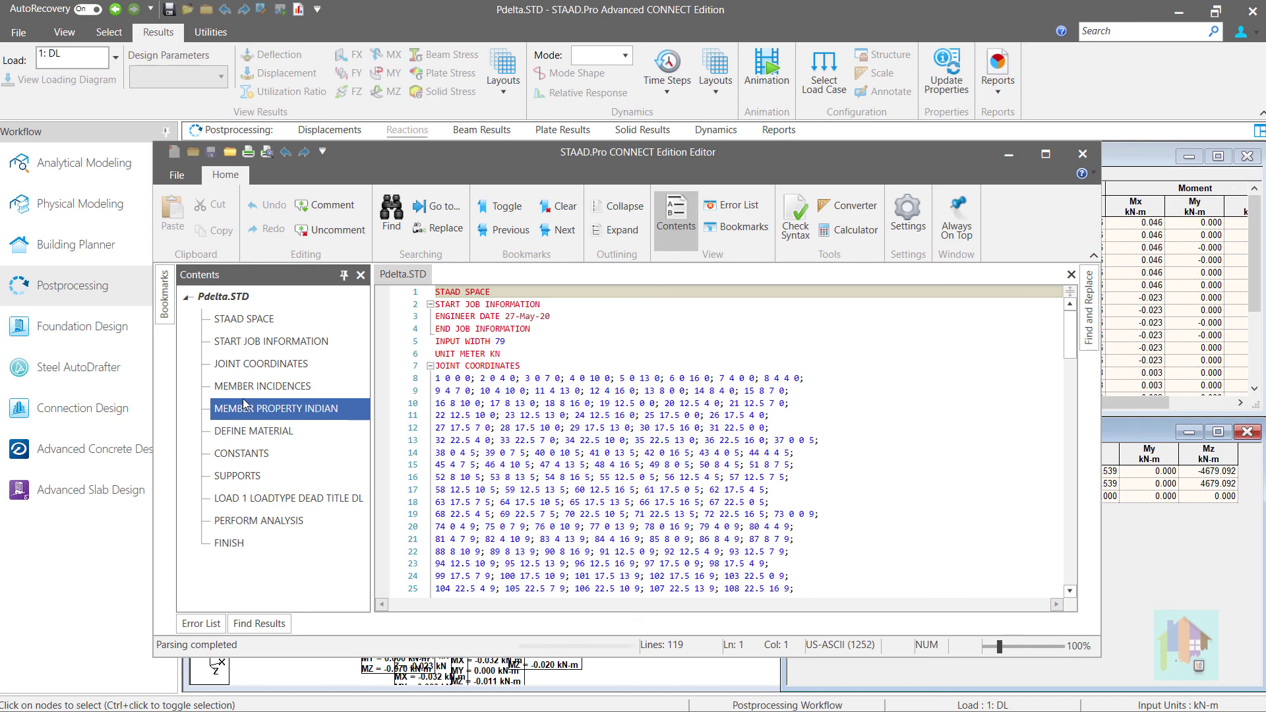
click(257, 544)
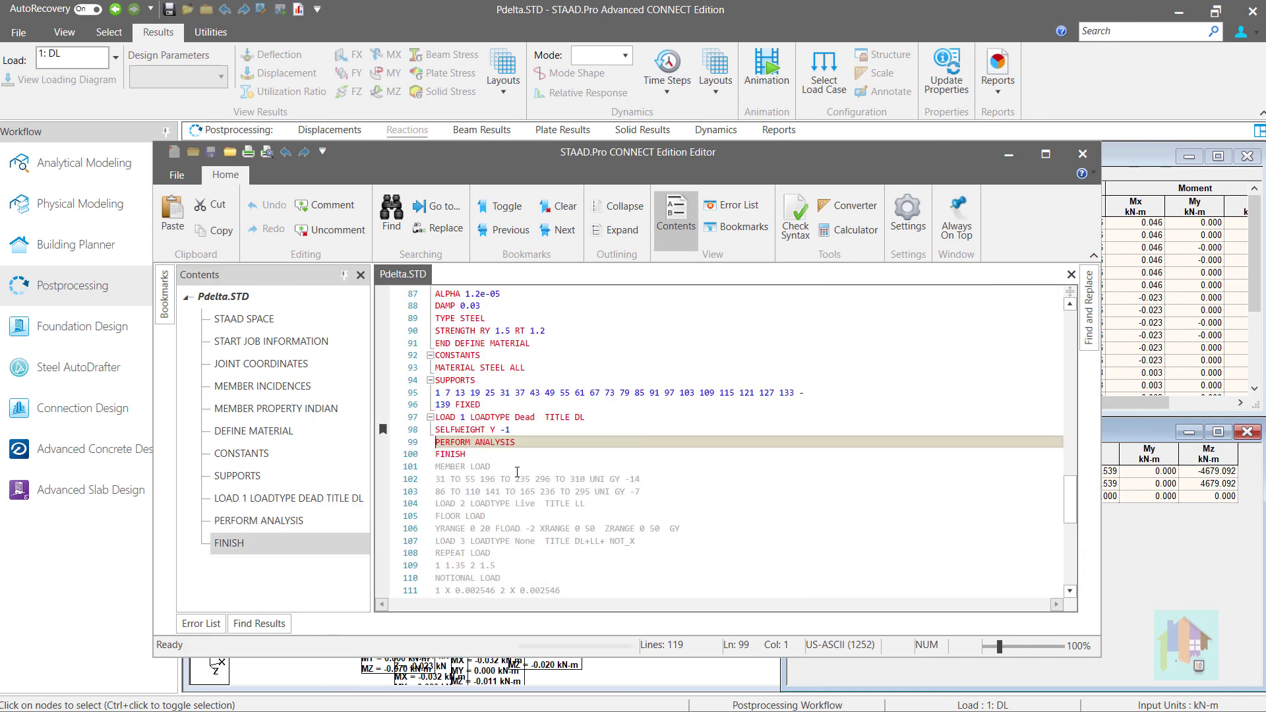
drag(478, 455, 436, 442)
click(325, 205)
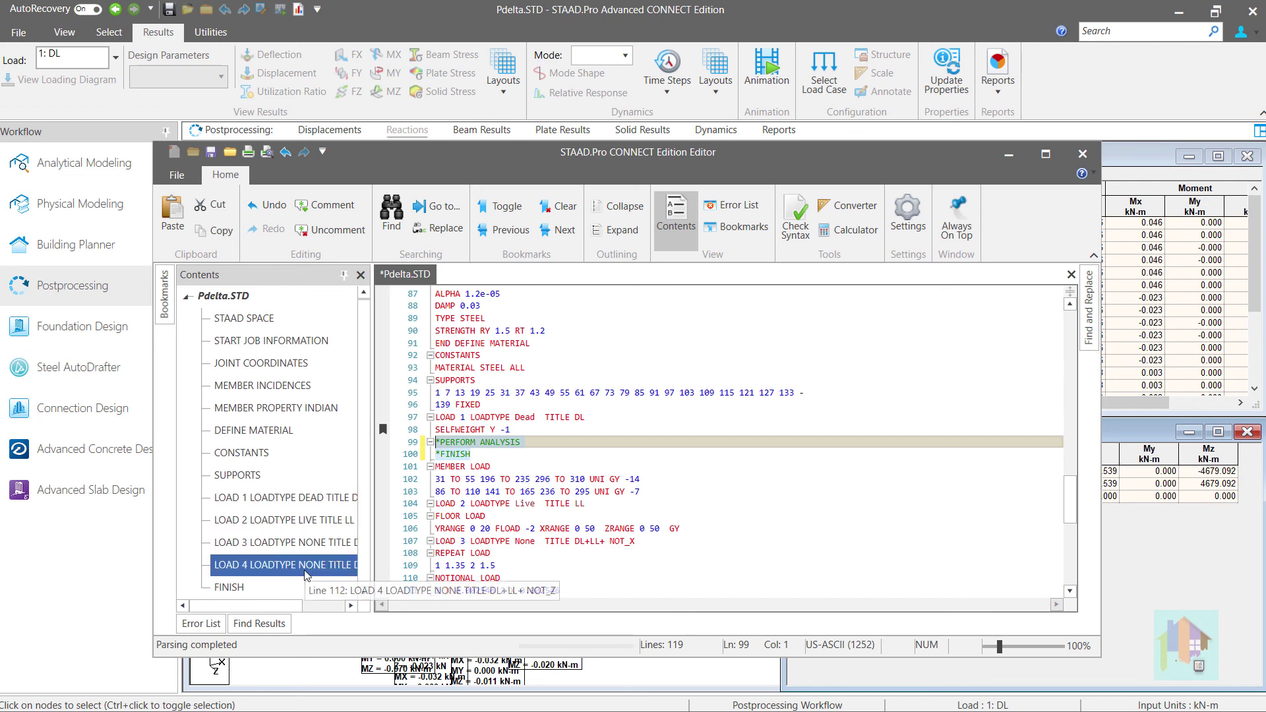
Step: Go to LOAD 4 in the Pdelta input file and locate the PDELTA 30 ANALYSIS LARGEDELTA command below it
click(307, 569)
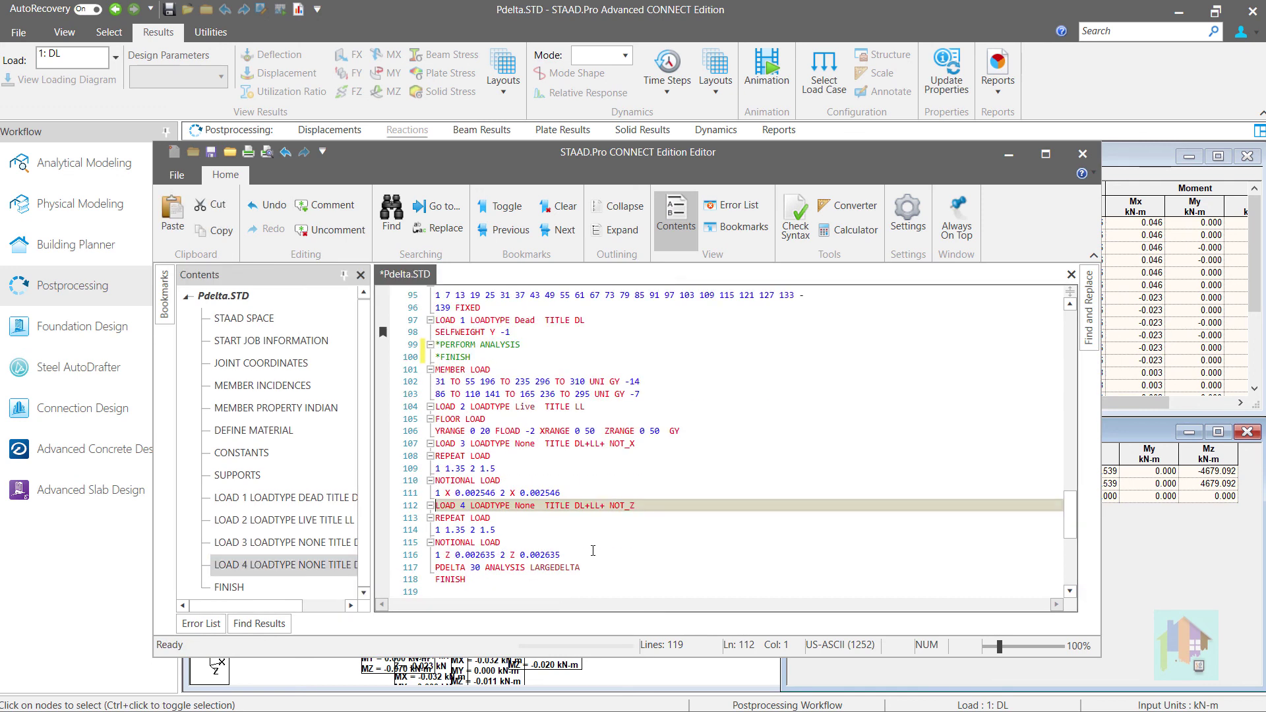
click(570, 568)
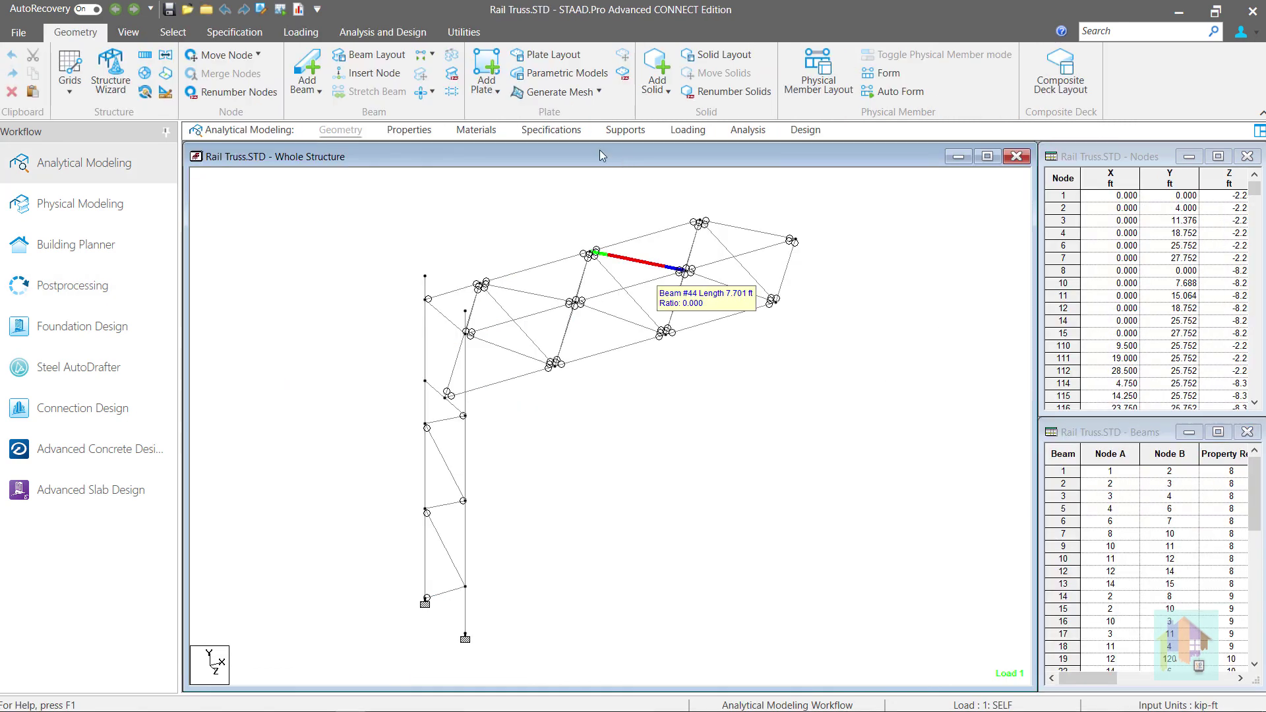
Step: Highlight the Rail Truss beams assigned the END MX MY MZ release specification, then clear the beam selection
click(551, 130)
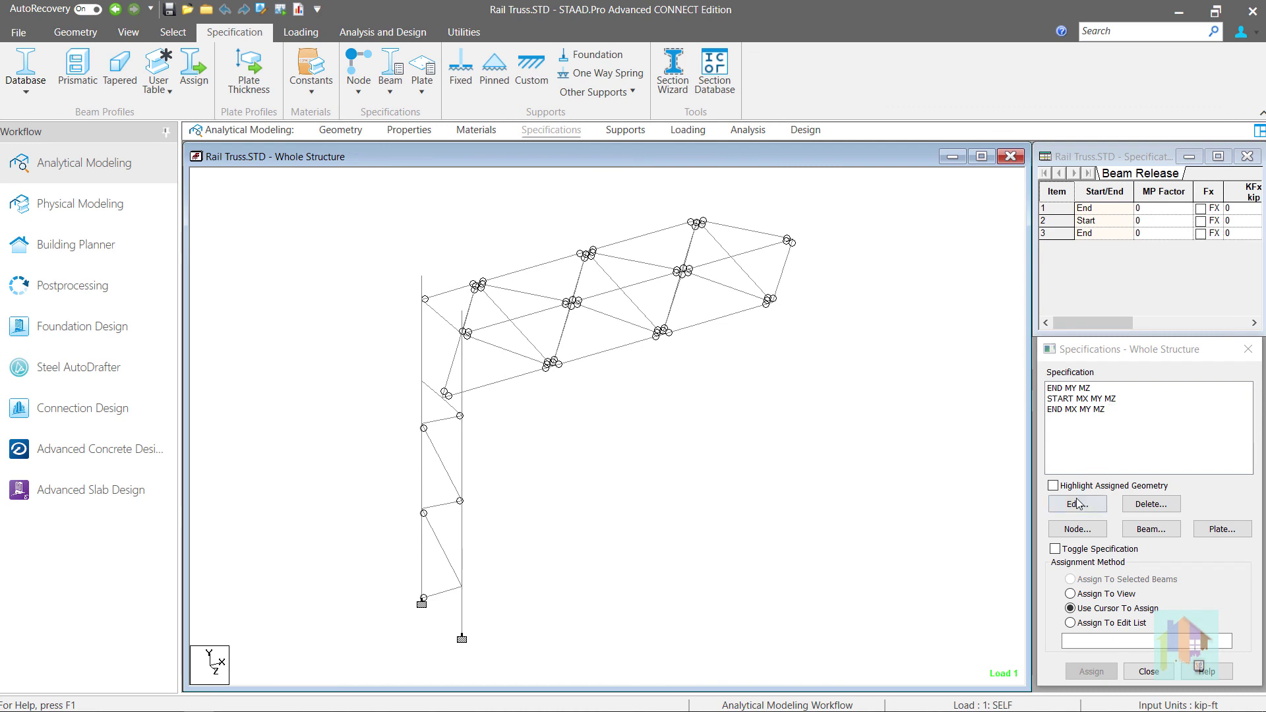
click(1053, 486)
click(1083, 409)
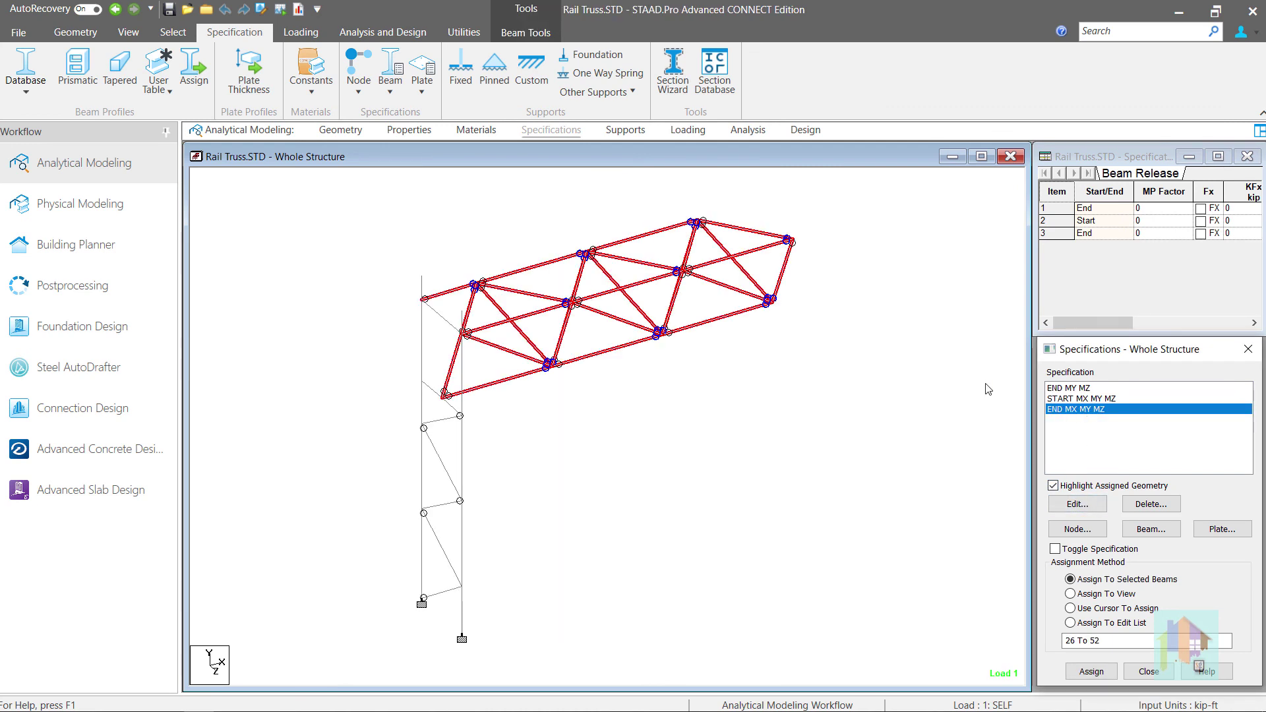
click(417, 234)
Step: Open the Rail Truss analysis output and locate the first zero stiffness warning for joint 110
click(299, 9)
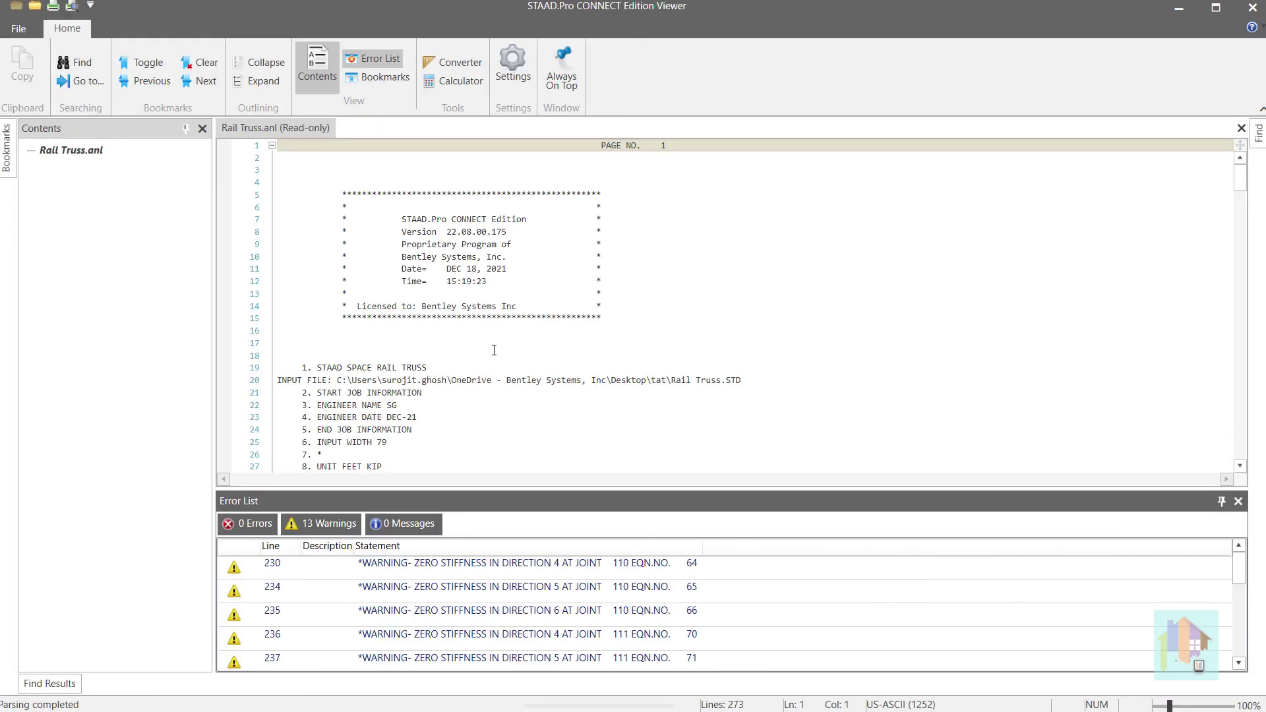
double_click(567, 571)
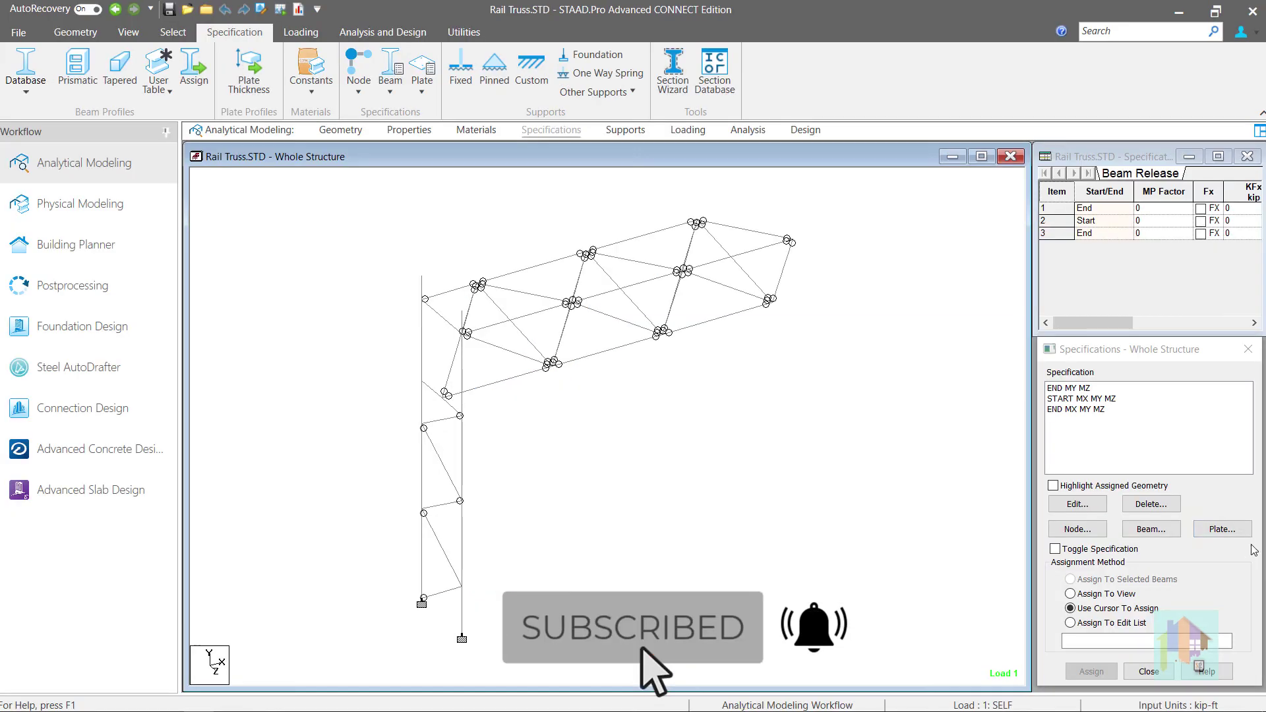
Step: Open the plate specifications of the Rail Truss model and view the Ignore Stiffness option
click(1216, 528)
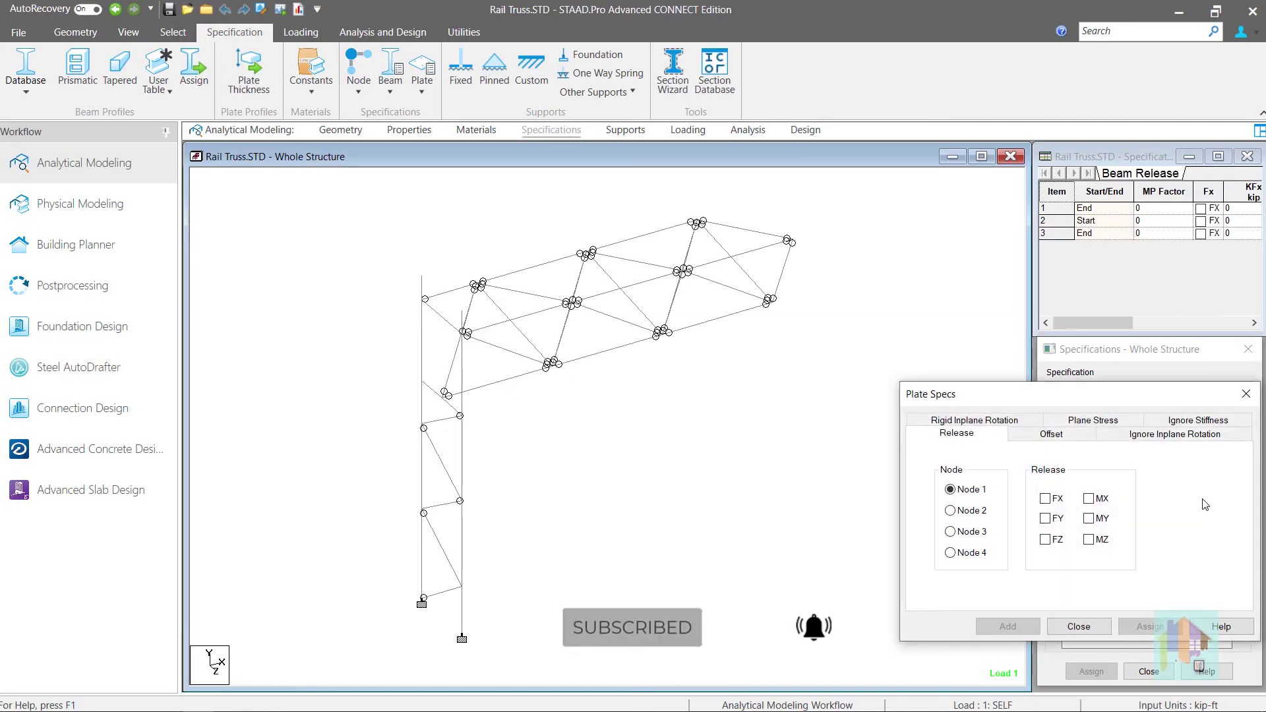
click(1197, 432)
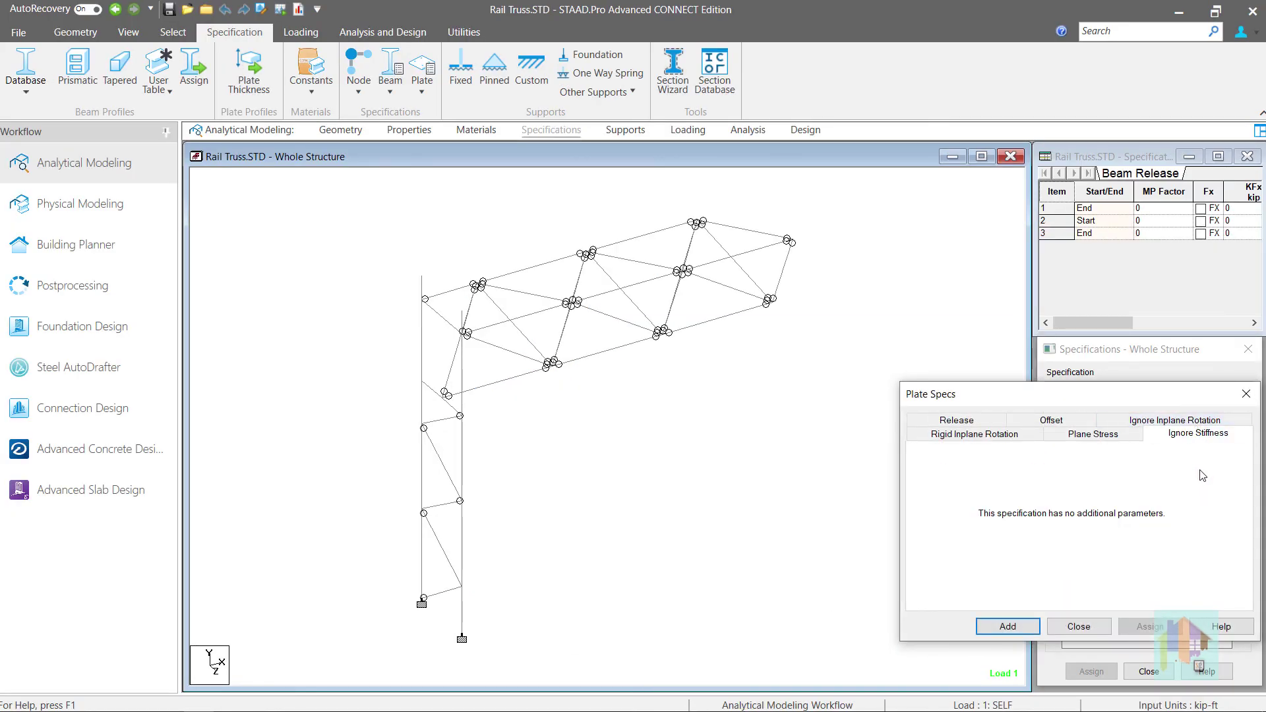